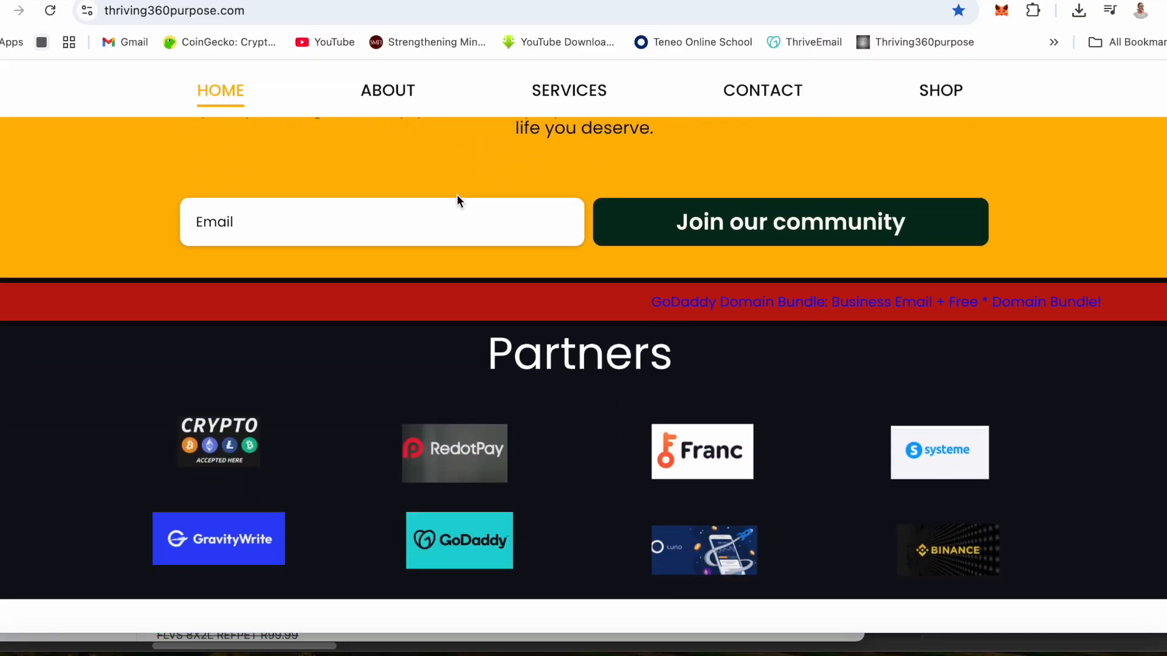
scroll(456, 198, "down", 3)
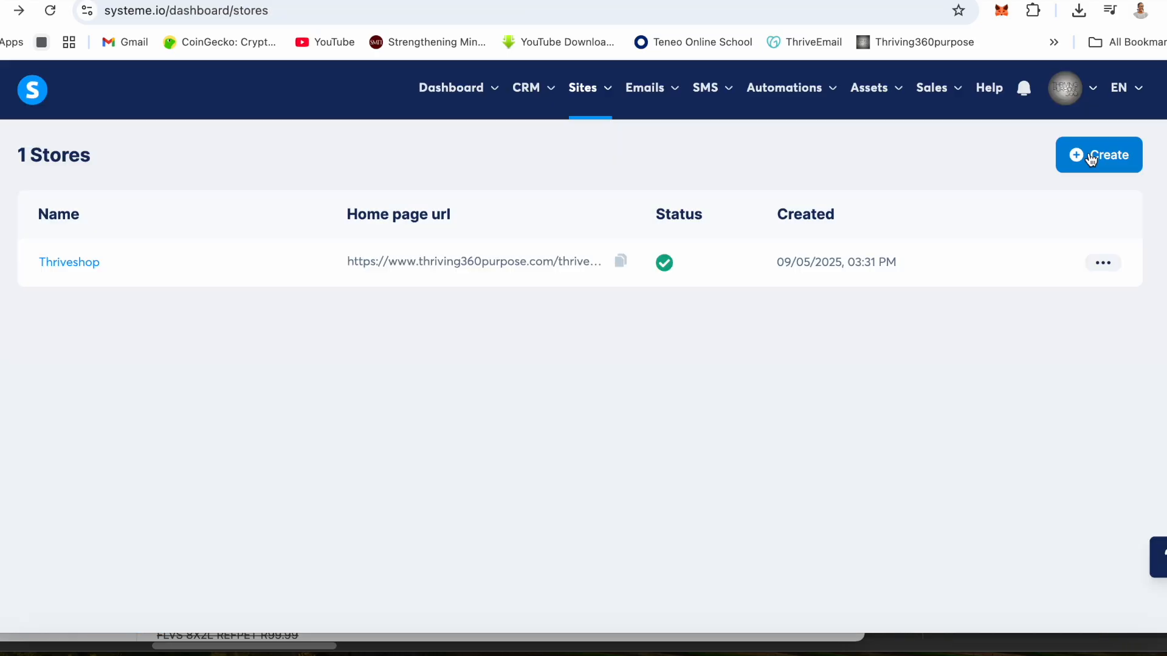
left_click(1091, 159)
left_click(420, 284)
key("Caps_Lock")
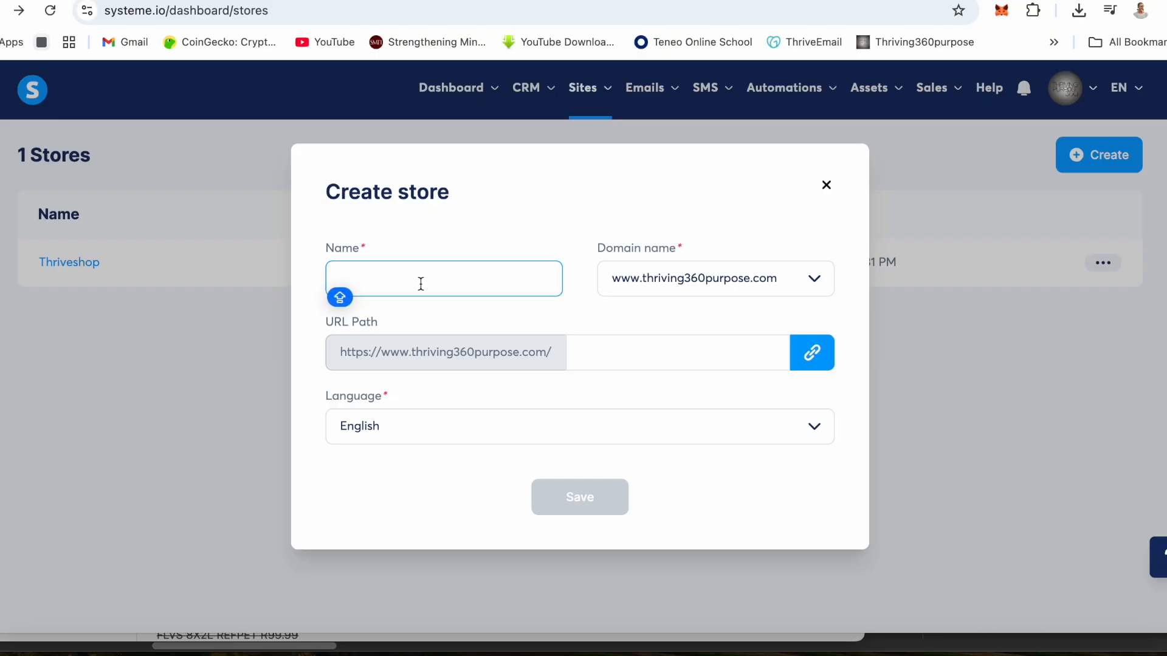
type("ThriveProducts")
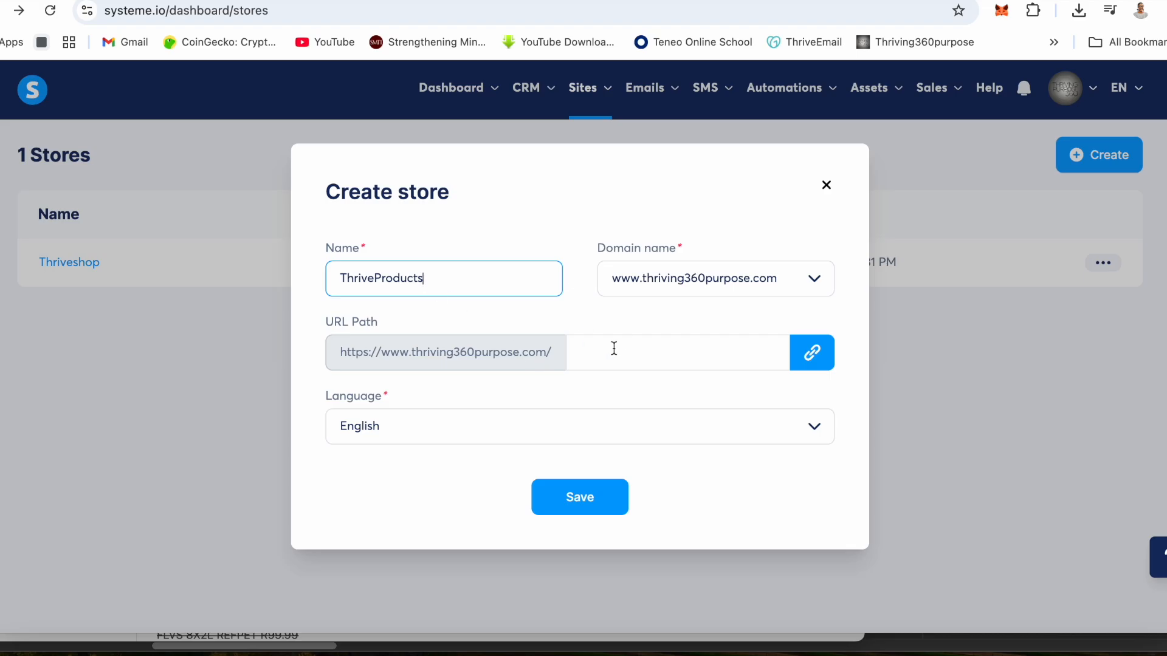
left_click(614, 348)
left_click(593, 490)
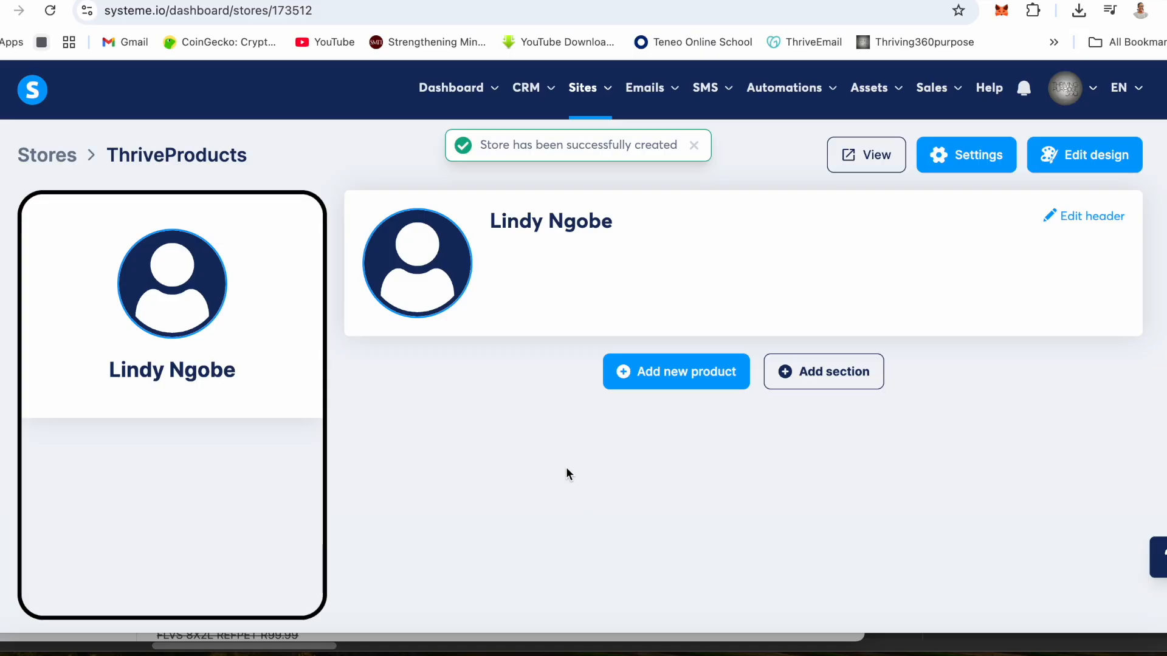
- Open the store header for editing and set its profile image to the photo of two women talking
left_click(422, 260)
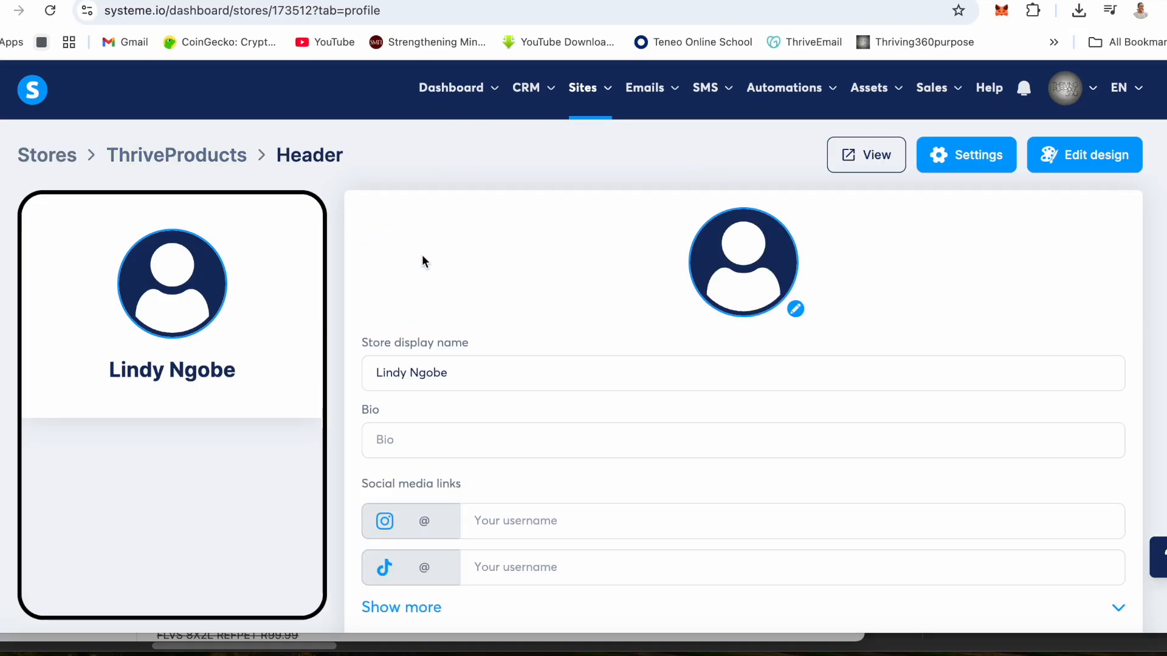
left_click(422, 260)
scroll(969, 413, "down", 2)
scroll(974, 417, "down", 12)
left_click(1061, 543)
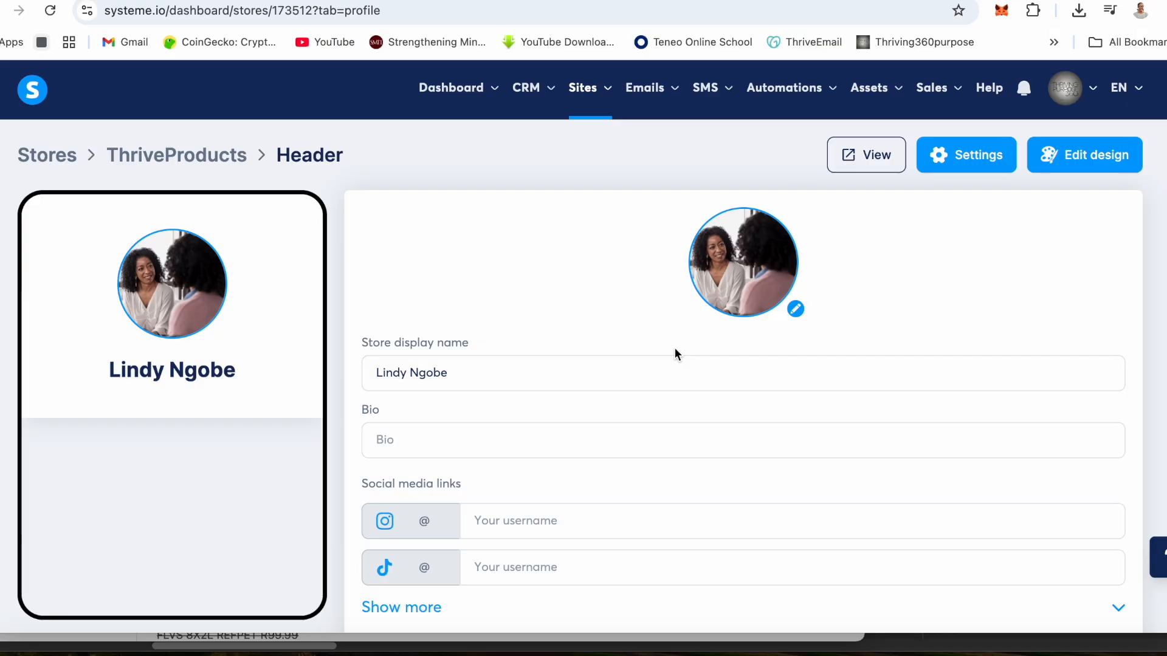
- Copy the Instagram profile's web address and enter it as the header's Instagram link
scroll(674, 346, "down", 2)
left_click(281, 9)
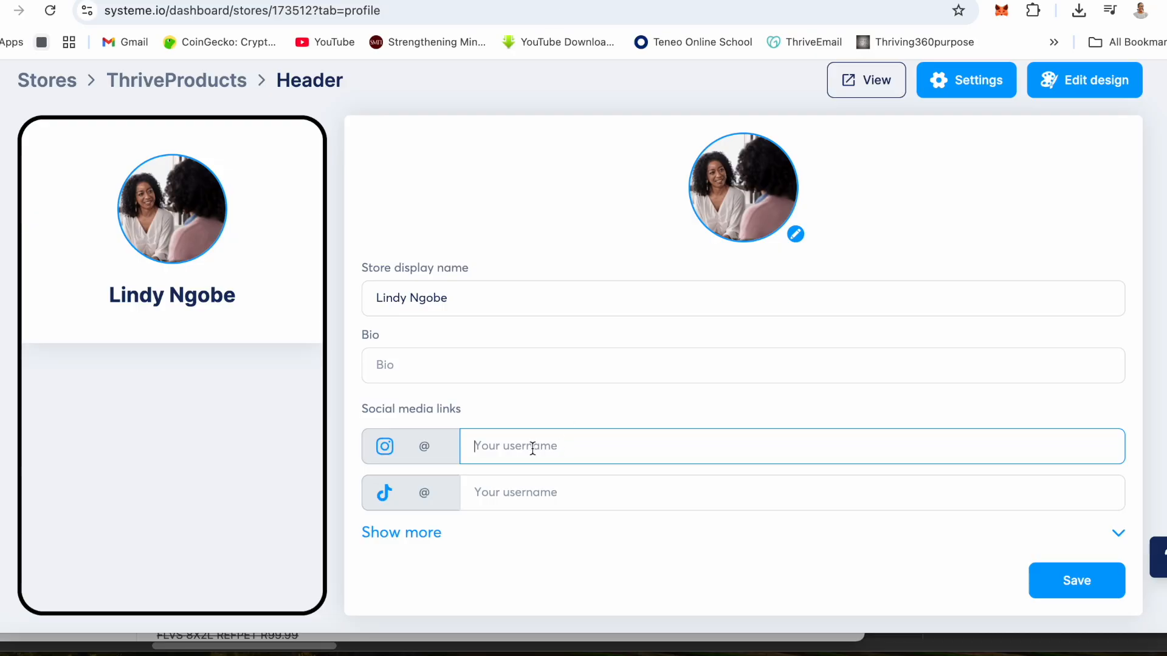
type("https://www.instagram.com/lindy_shirries/")
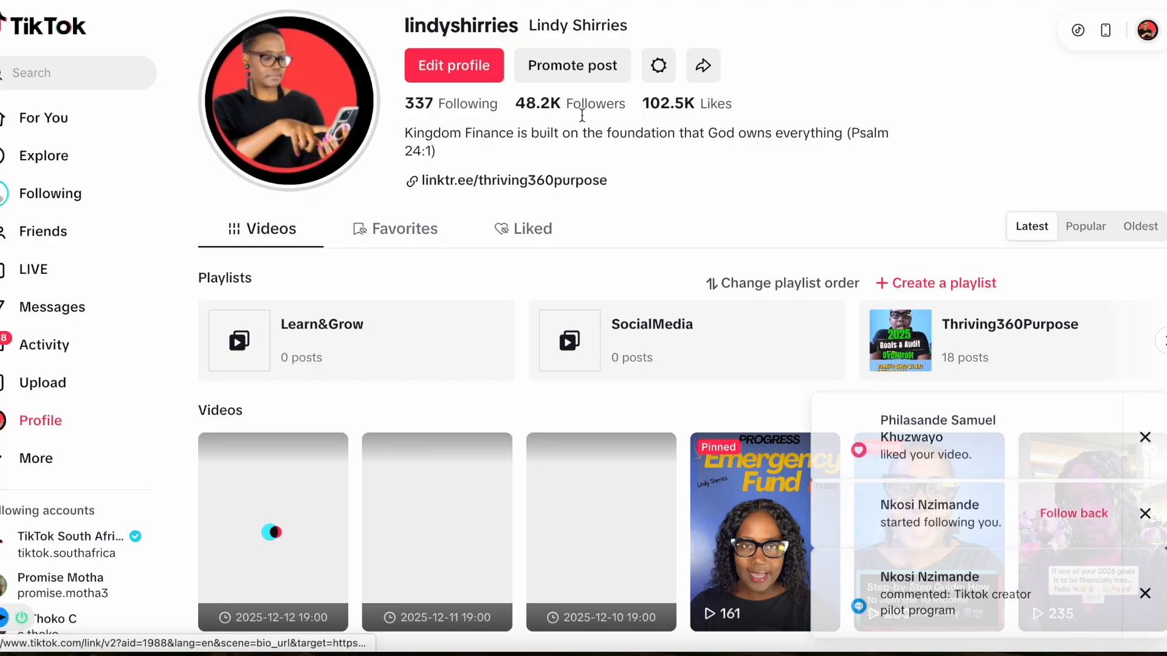
- Copy the TikTok profile's share link and enter it as the header's TikTok link
left_click(703, 65)
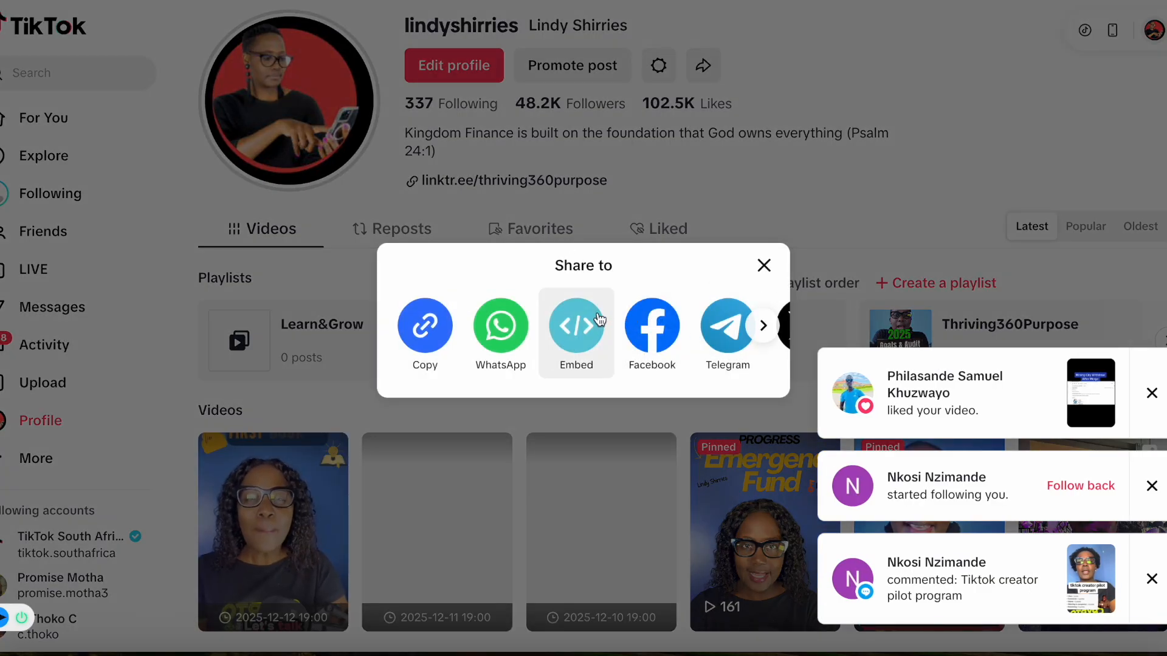
left_click(419, 327)
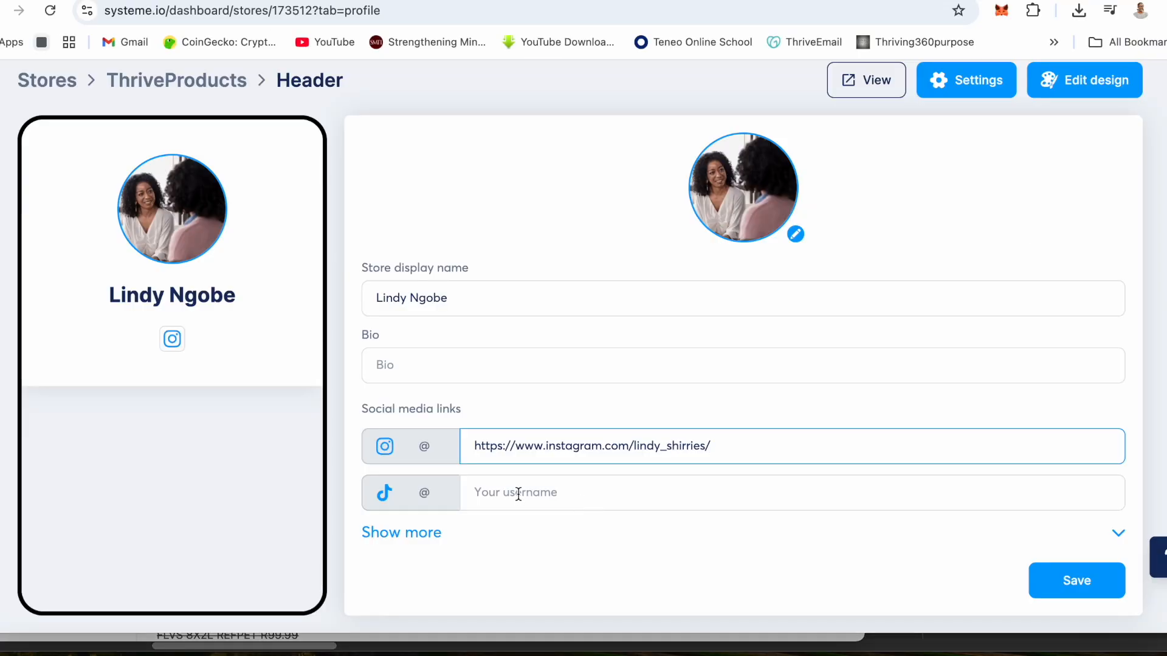
left_click(518, 492)
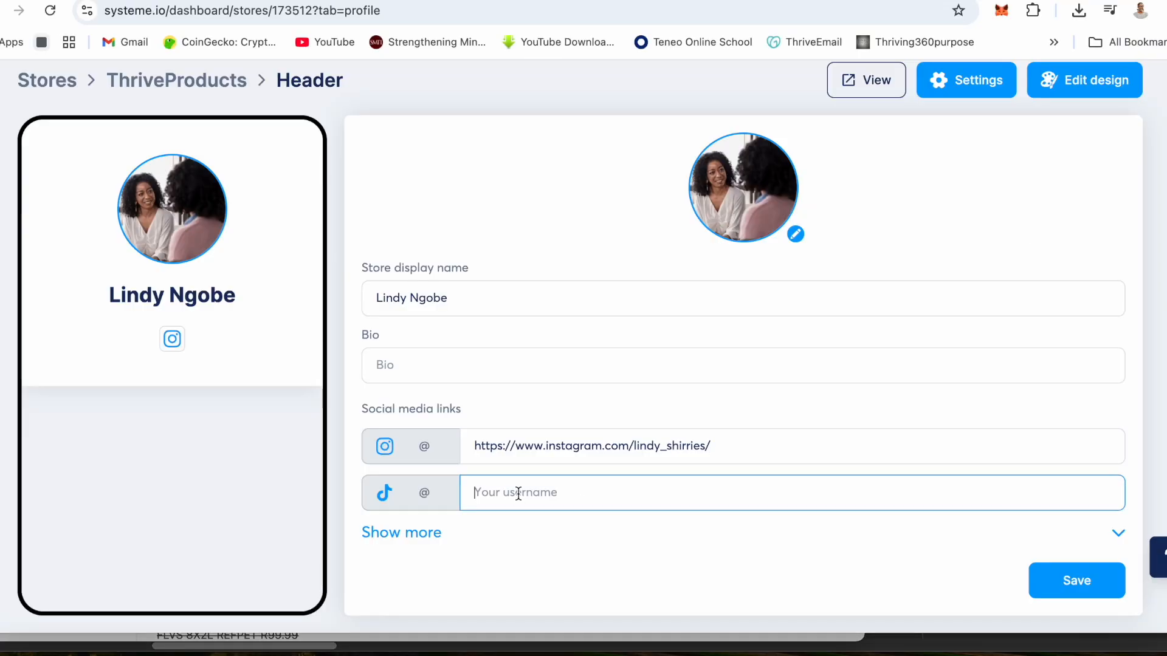
key("ctrl+v")
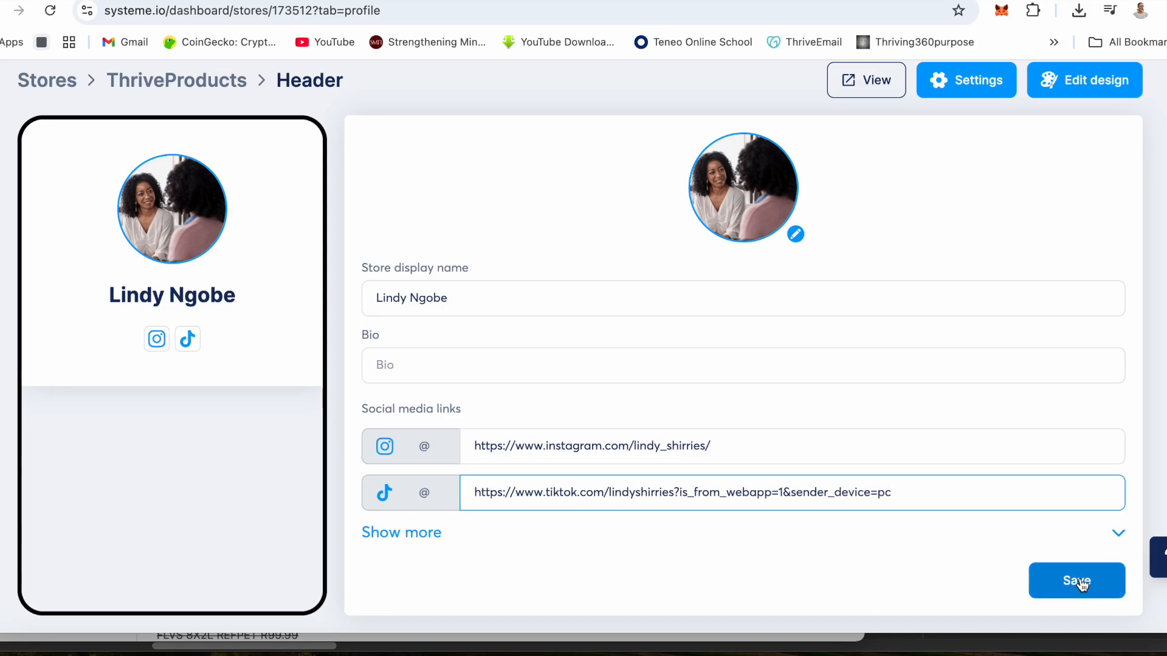
- Switch to ChatGPT and ask it to write a bio for a shop that sells different products online
left_click(392, 371)
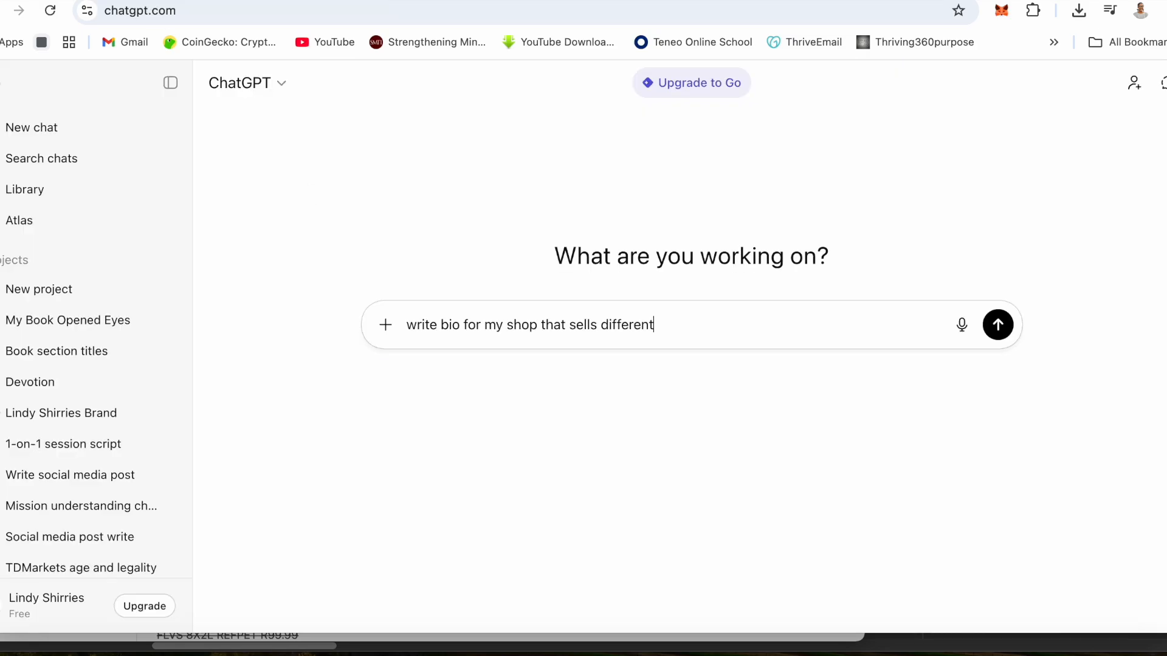
type("products online")
key("Return")
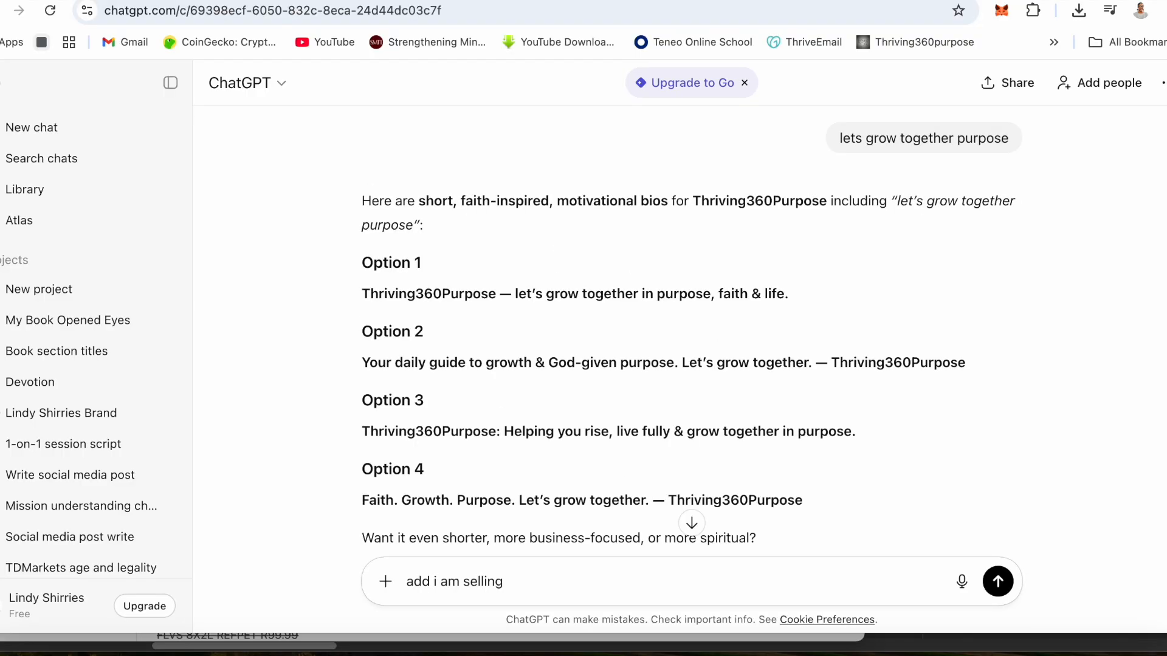
- Ask ChatGPT to add to the bio that the shop is selling books, games and planners
type("books,games,")
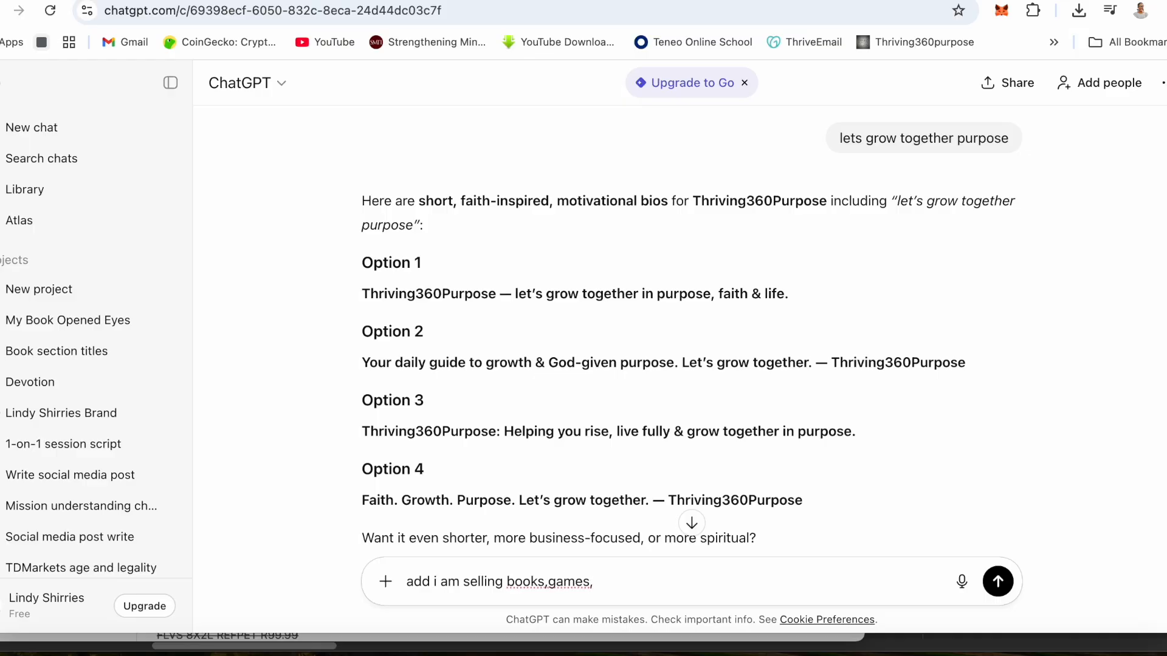
type("planners")
key("Return")
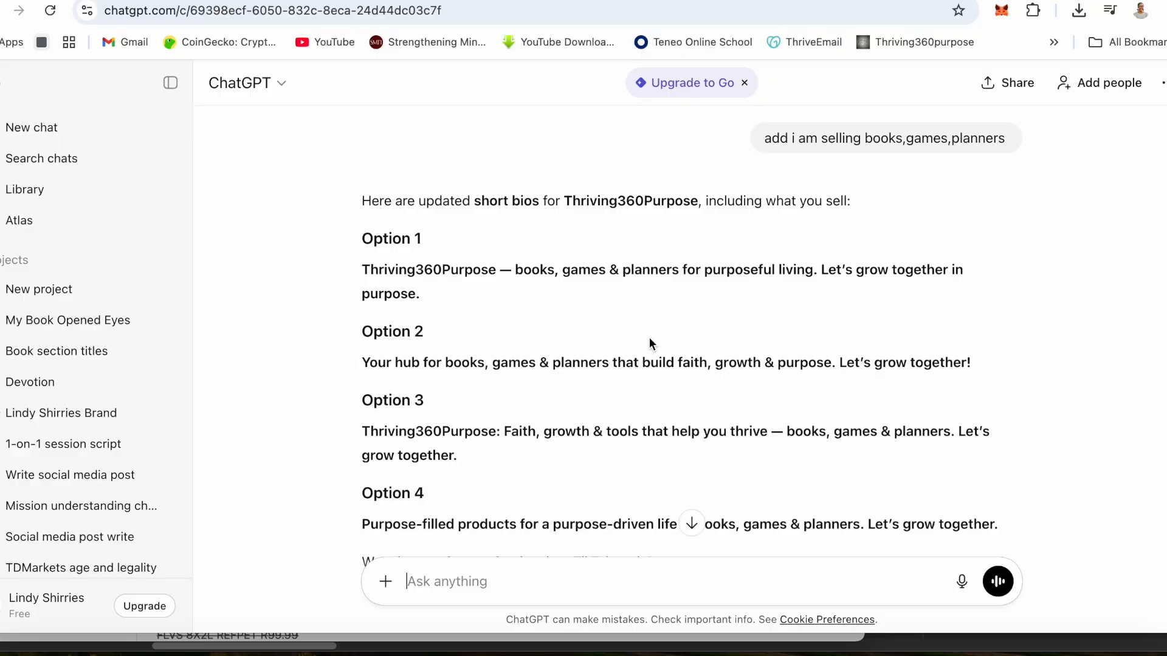
- Copy ChatGPT's Option 2 bio into the store header's Bio in systeme.io and save the header
left_click_drag(362, 363, 984, 368)
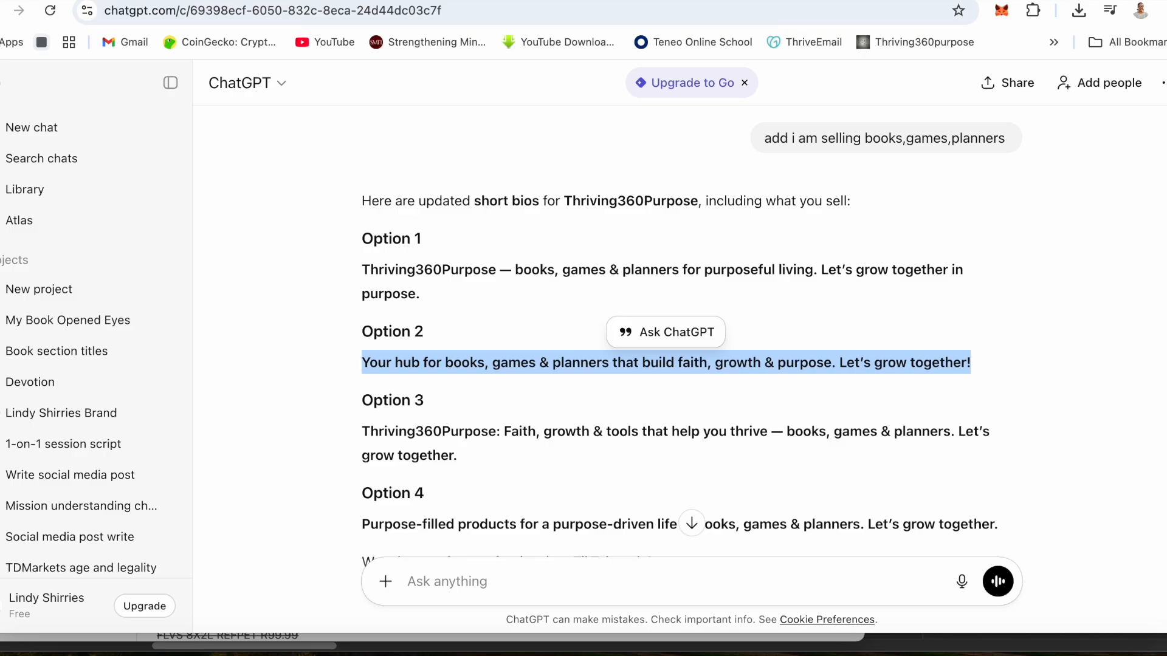
left_click(480, 1)
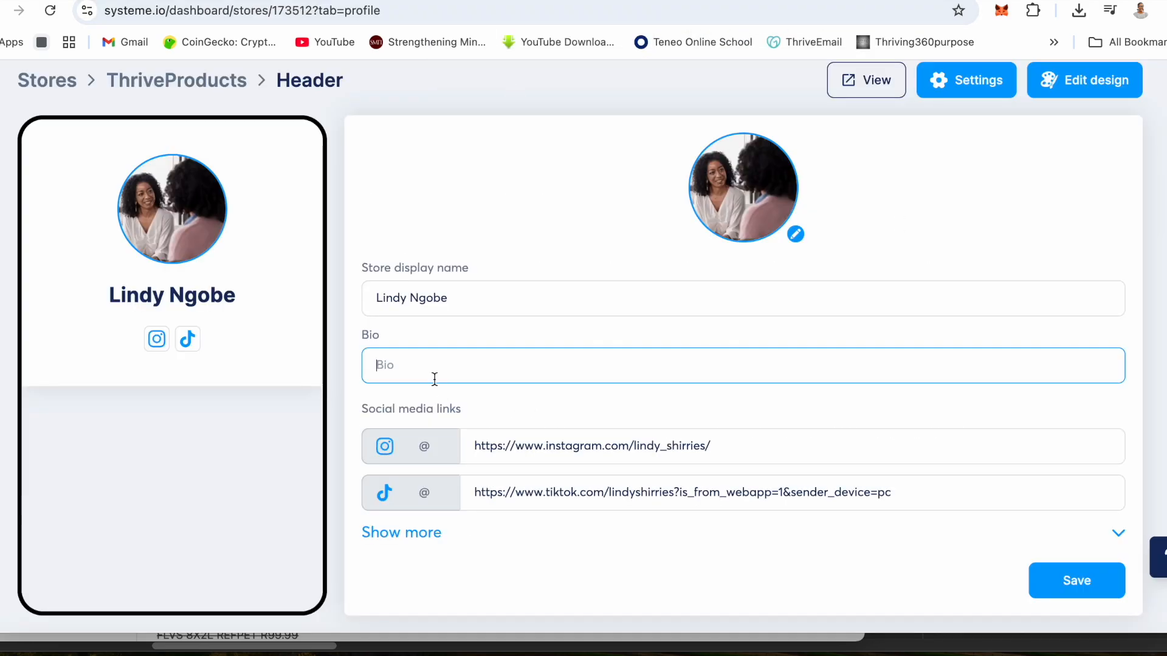
key("ctrl+v")
left_click(1068, 580)
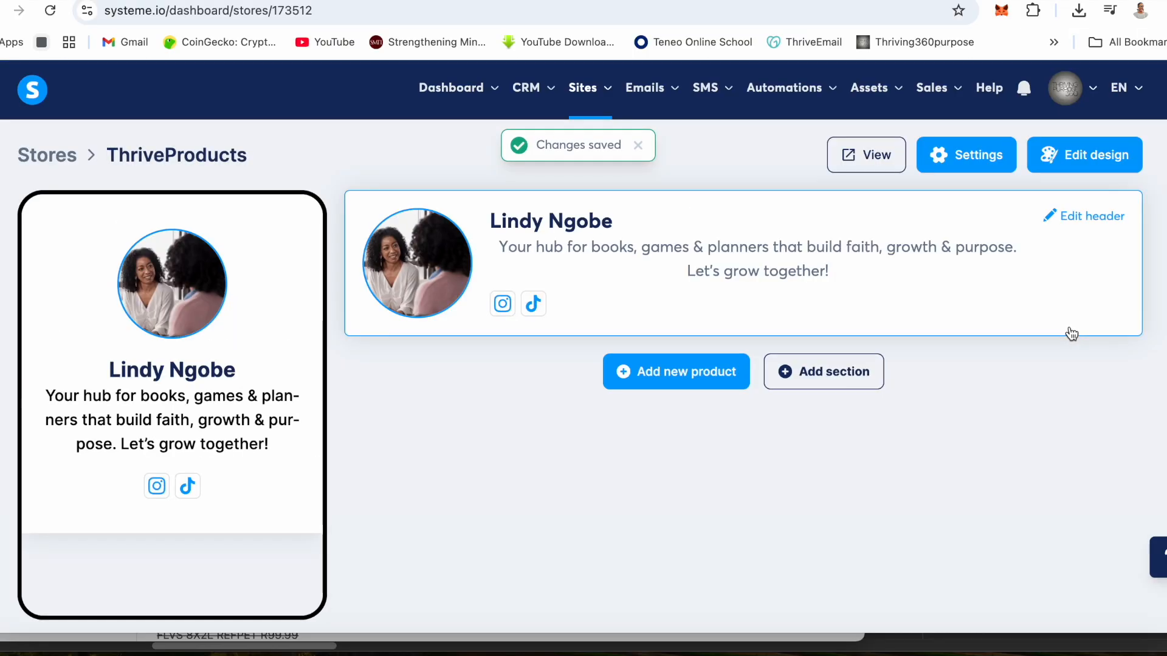
- Browse the store themes and apply the cream and orange Book Expert theme to the store
left_click(1094, 156)
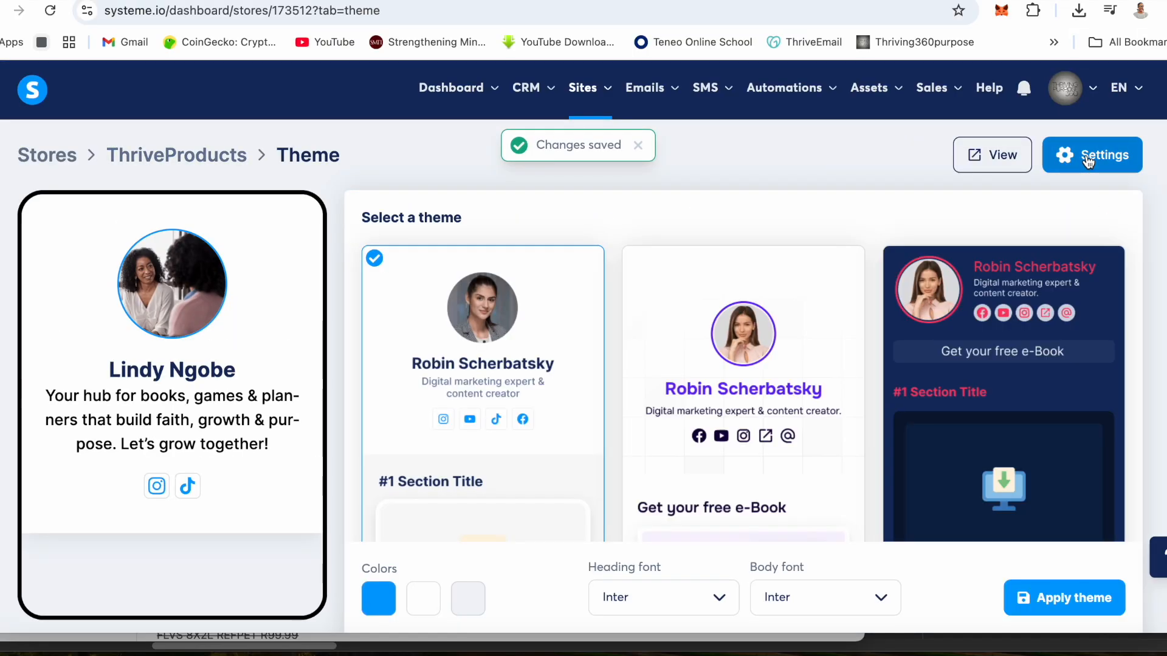
scroll(802, 358, "down", 4)
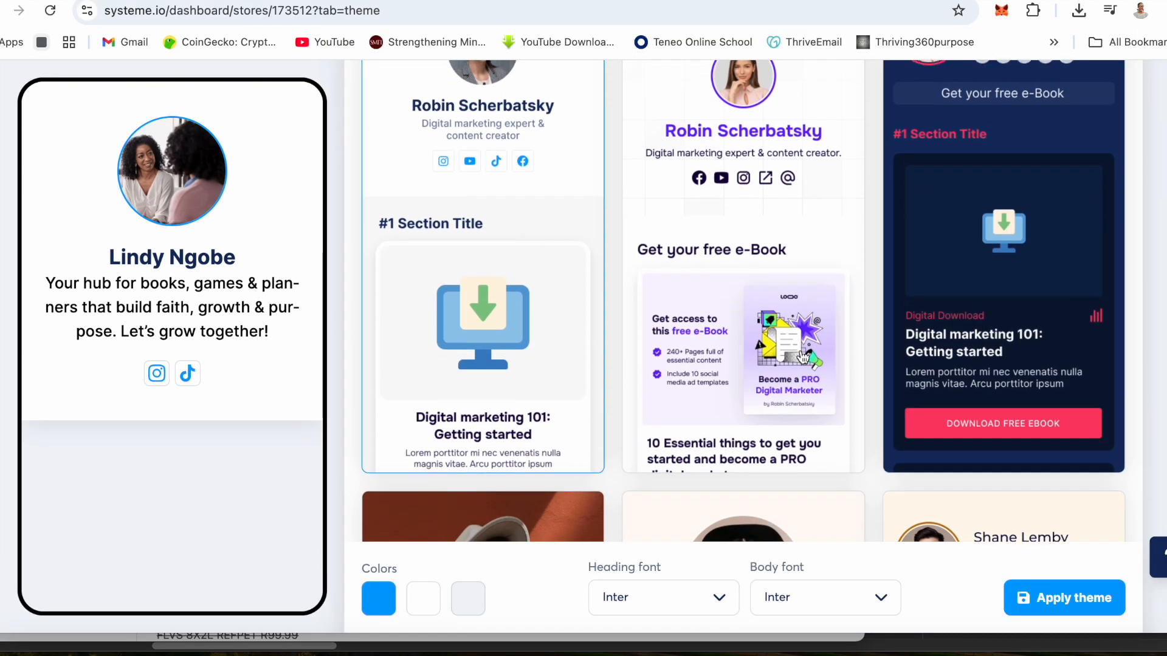
scroll(804, 357, "down", 5)
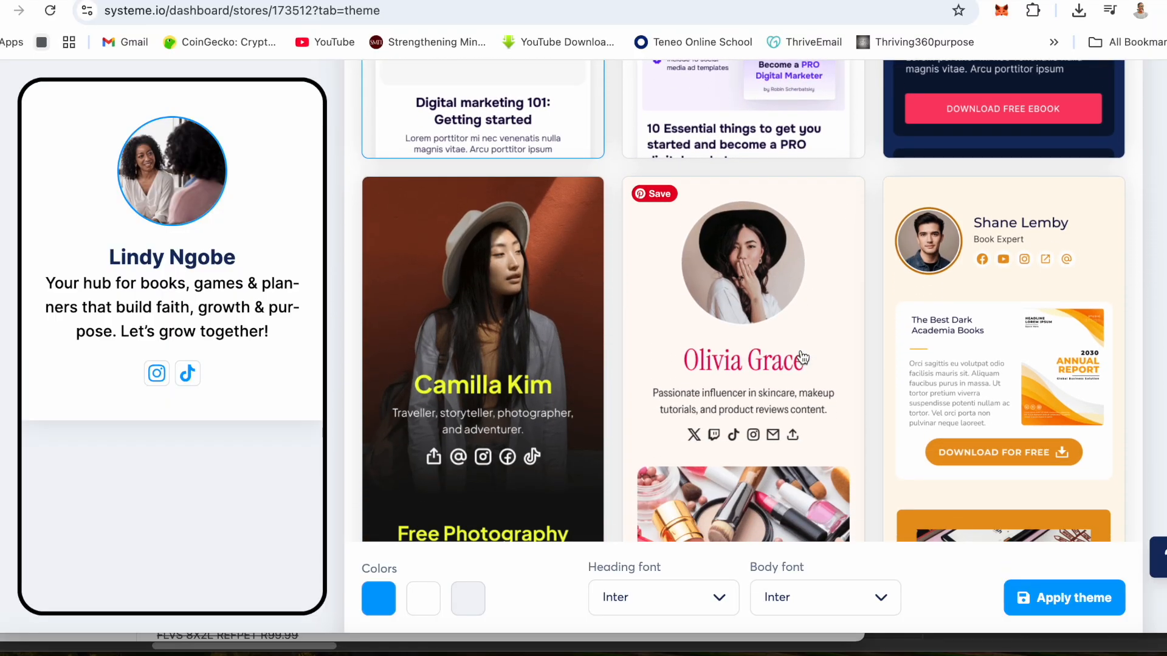
scroll(803, 358, "up", 5)
scroll(802, 357, "down", 14)
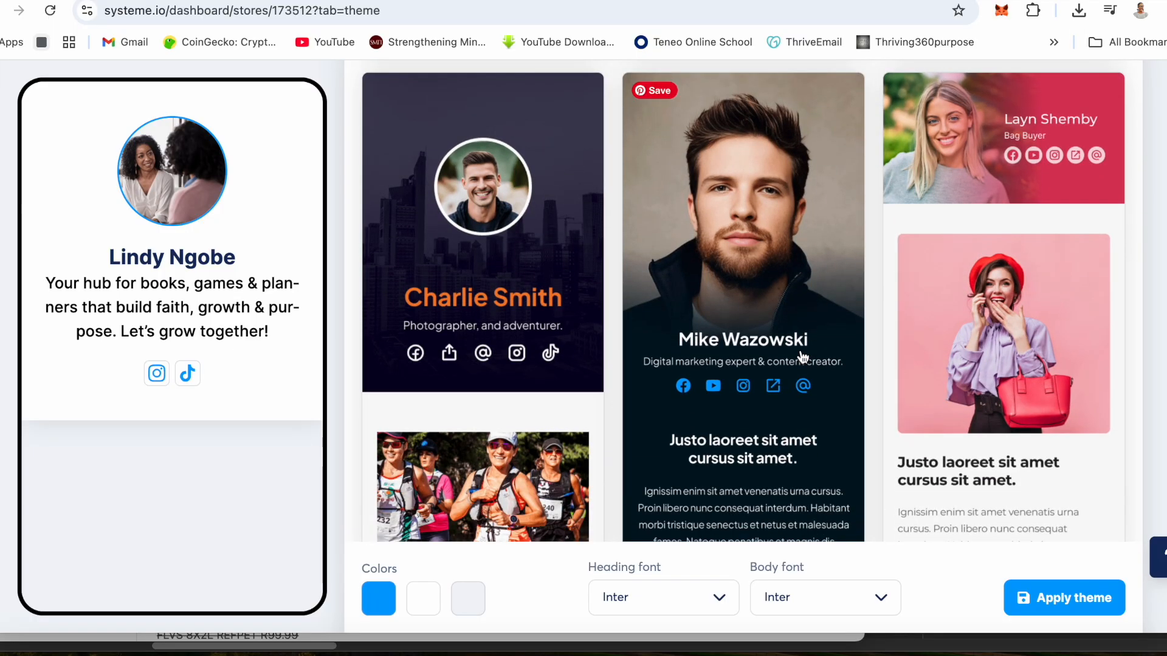
scroll(802, 357, "down", 8)
scroll(802, 357, "up", 15)
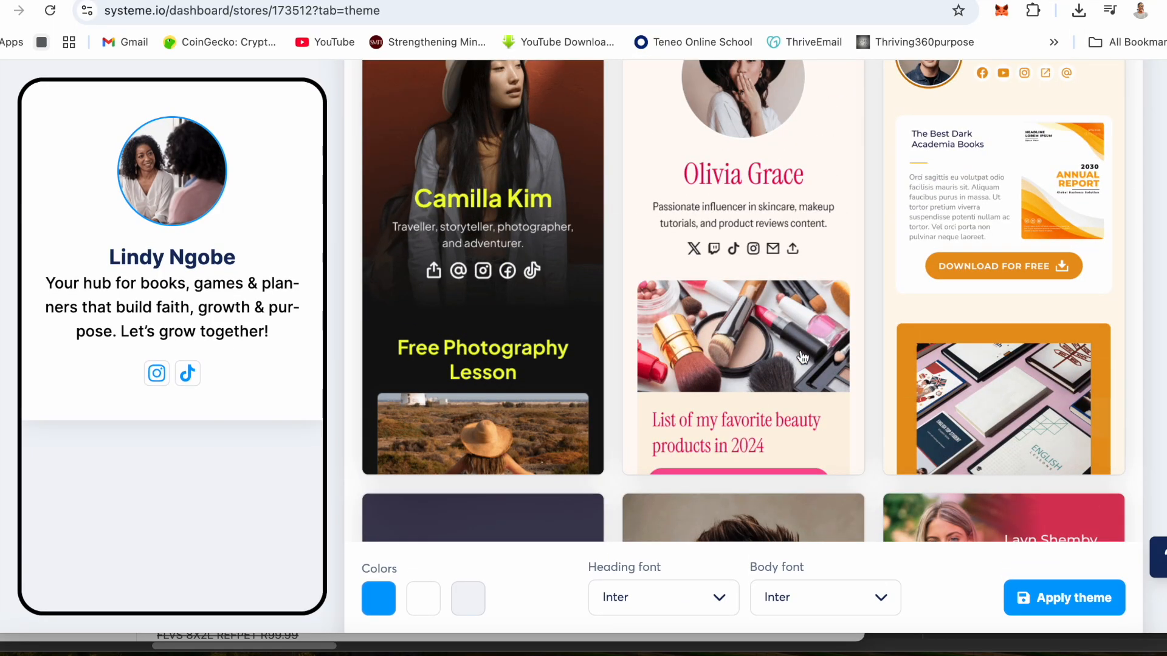
left_click(970, 190)
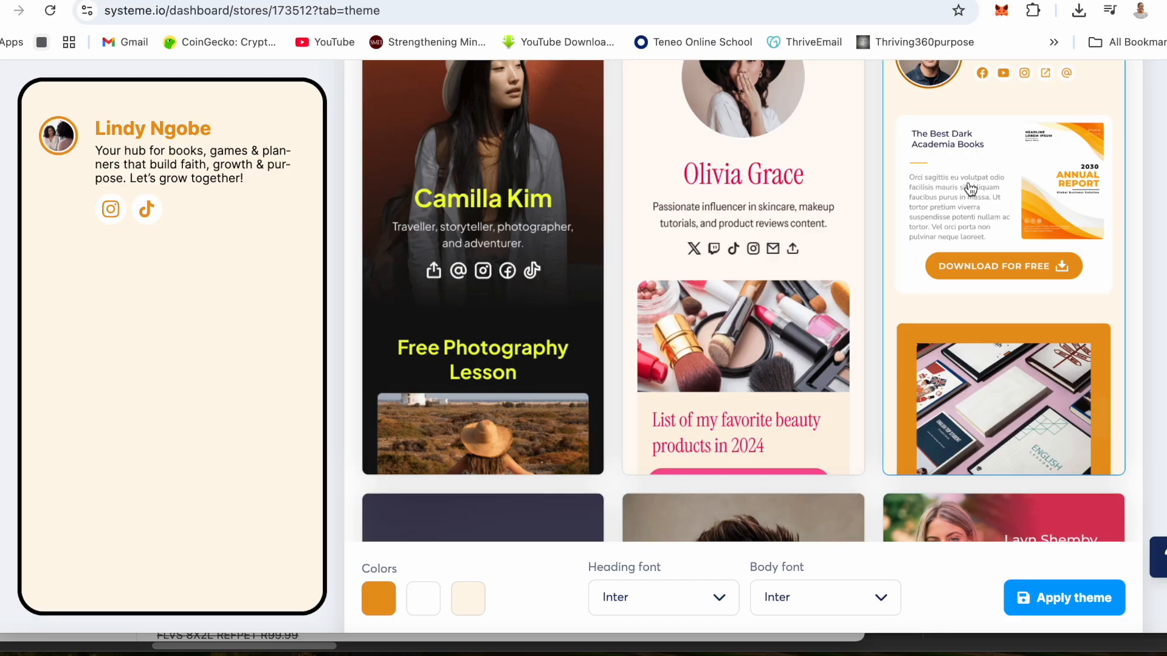
left_click(1027, 594)
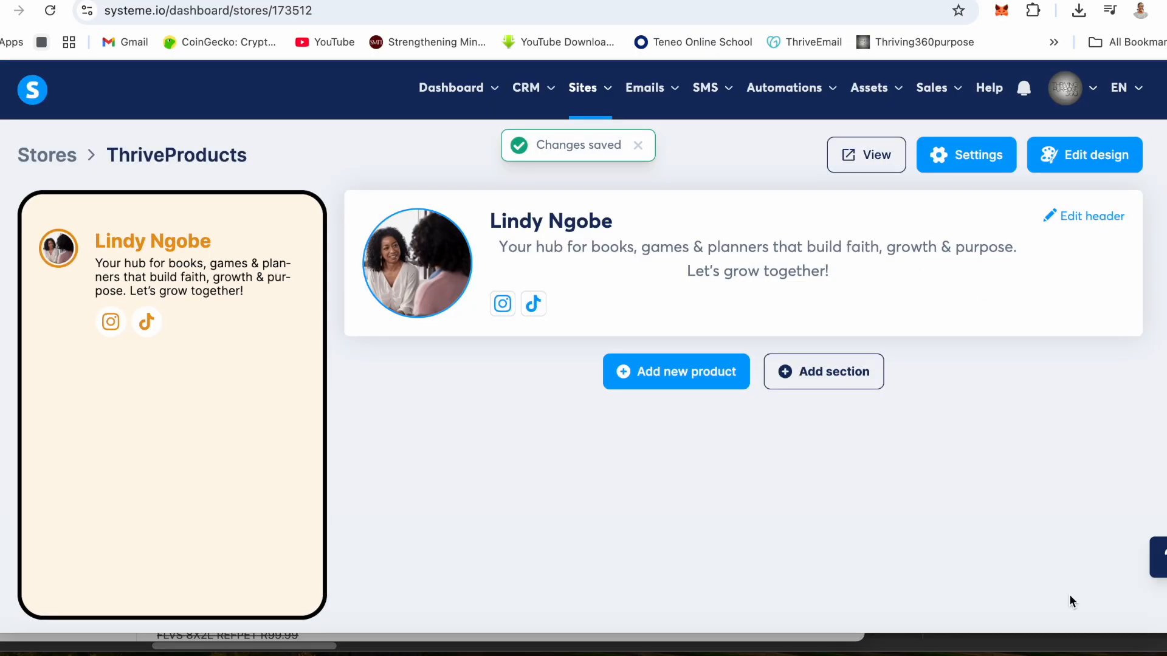
- Add a digital download product to the store and enter PLANNER as its title
left_click(663, 372)
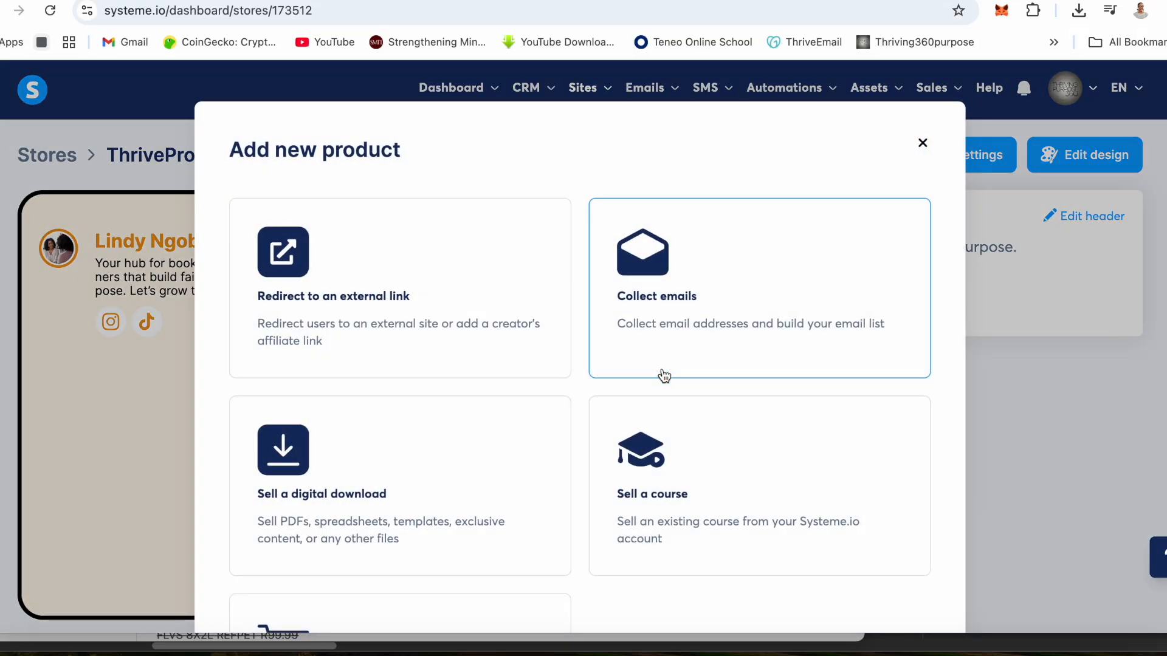
left_click(294, 453)
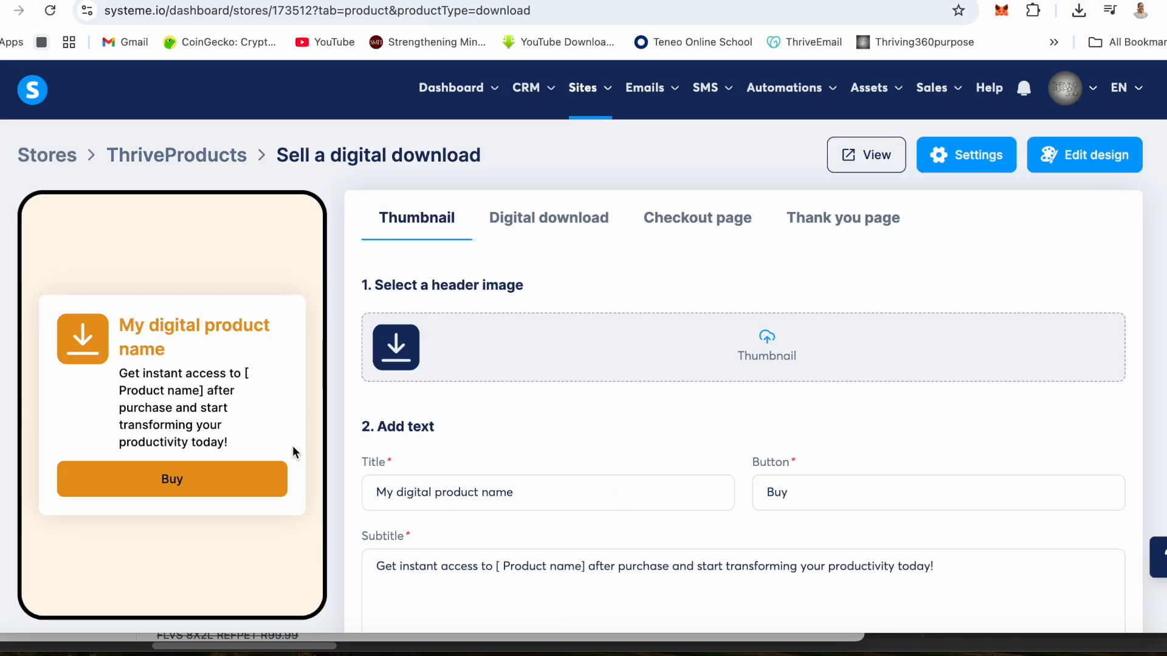
left_click(455, 493)
scroll(456, 492, "down", 2)
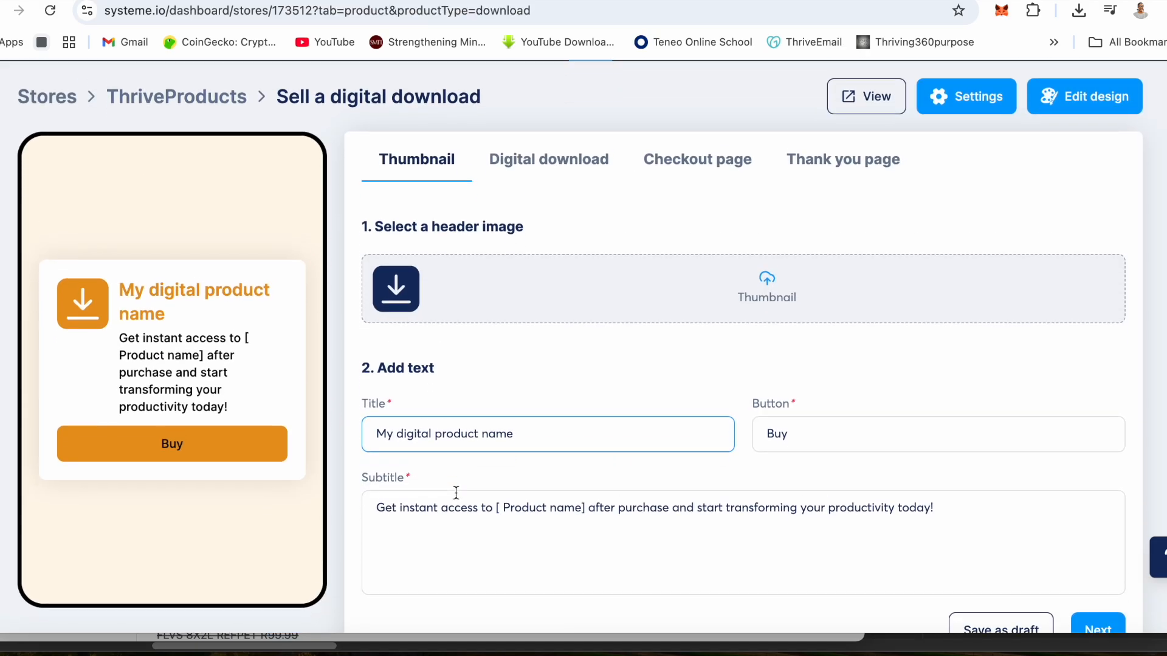
left_click_drag(526, 381, 287, 374)
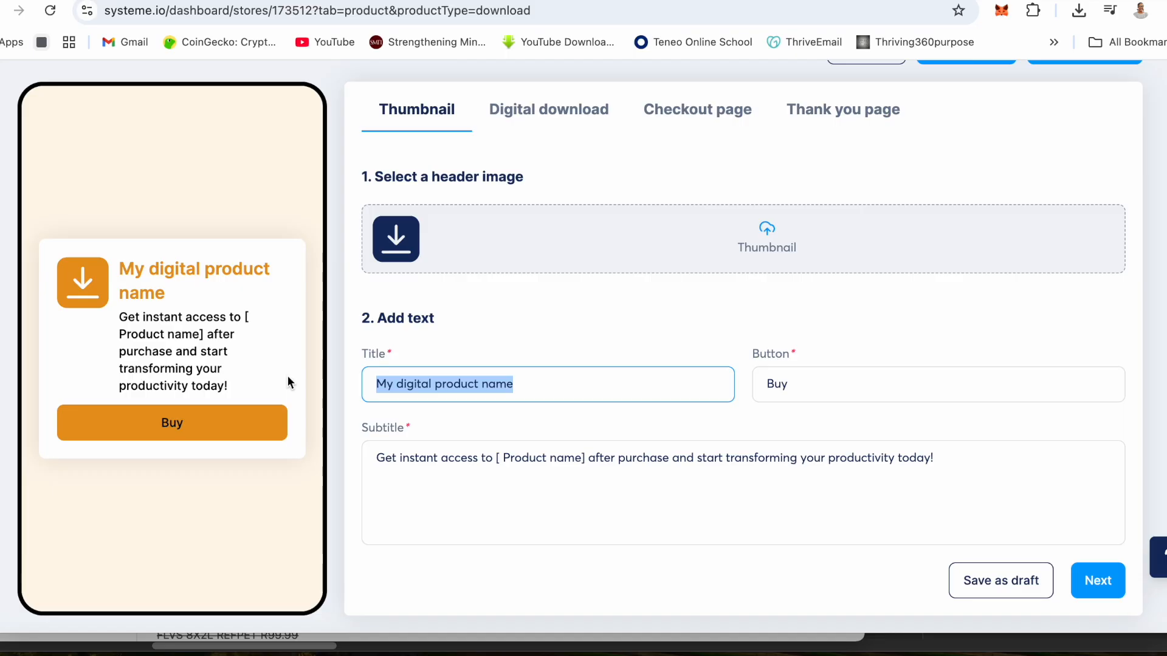
type("PL")
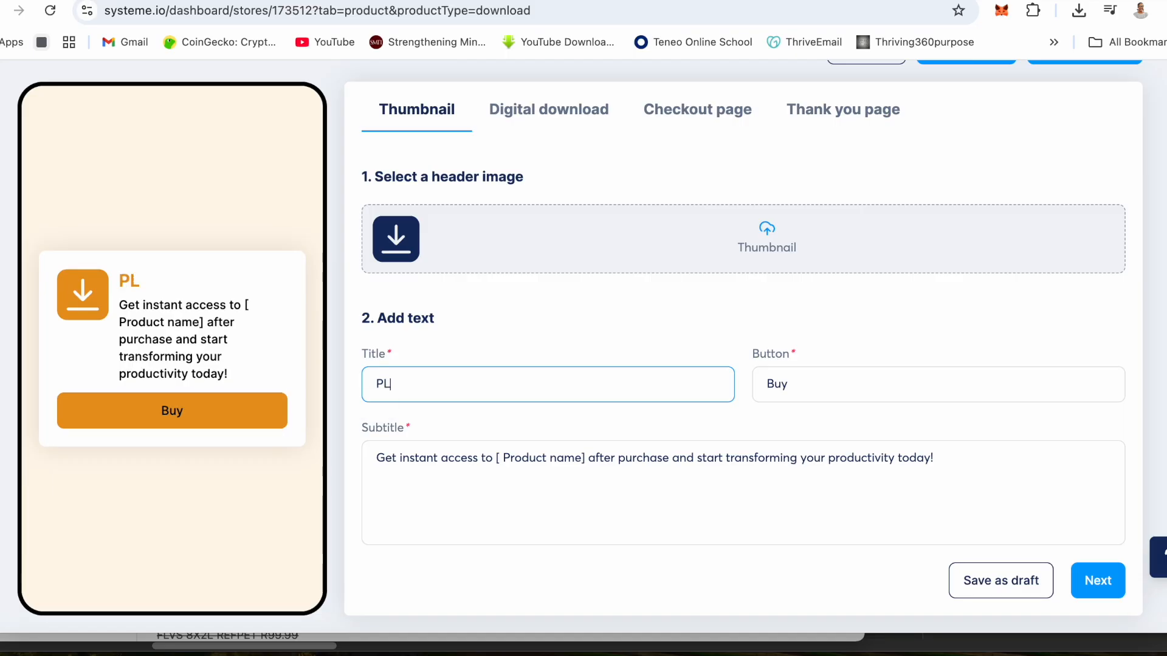
type("LANNER")
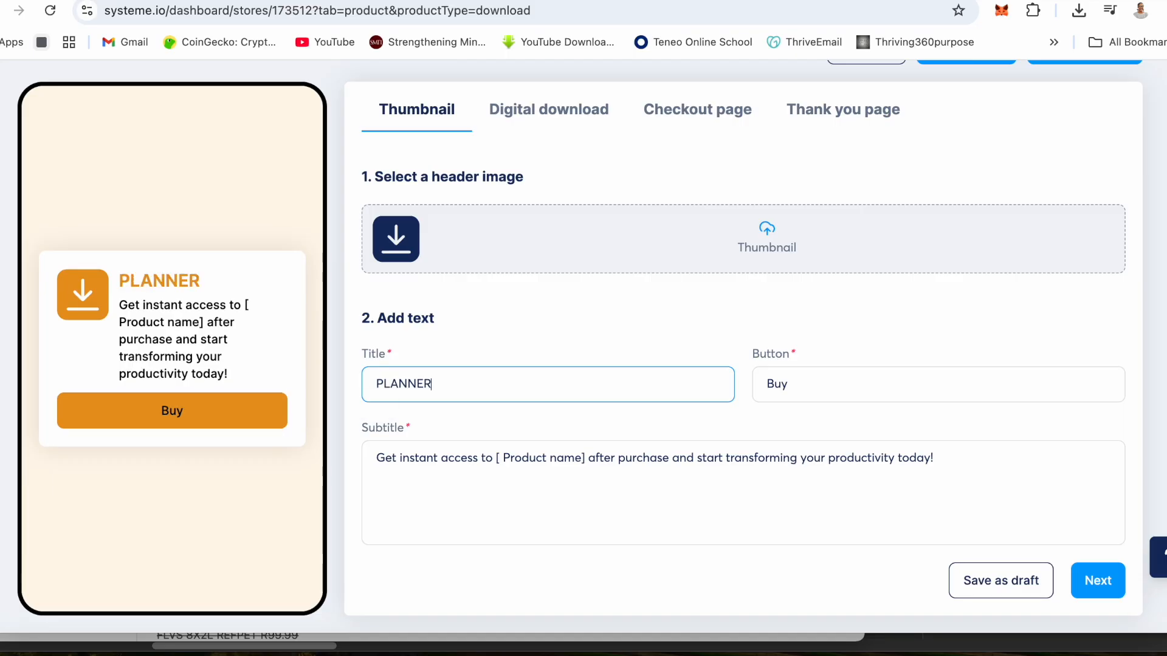
- Correct the capitalization of the product title so it reads Planner
key("BackSpace")
key("BackSpace")
key("BackSpace")
key("BackSpace")
key("BackSpace")
key("BackSpace")
type("pl")
key("BackSpace")
key("BackSpace")
type("lanner")
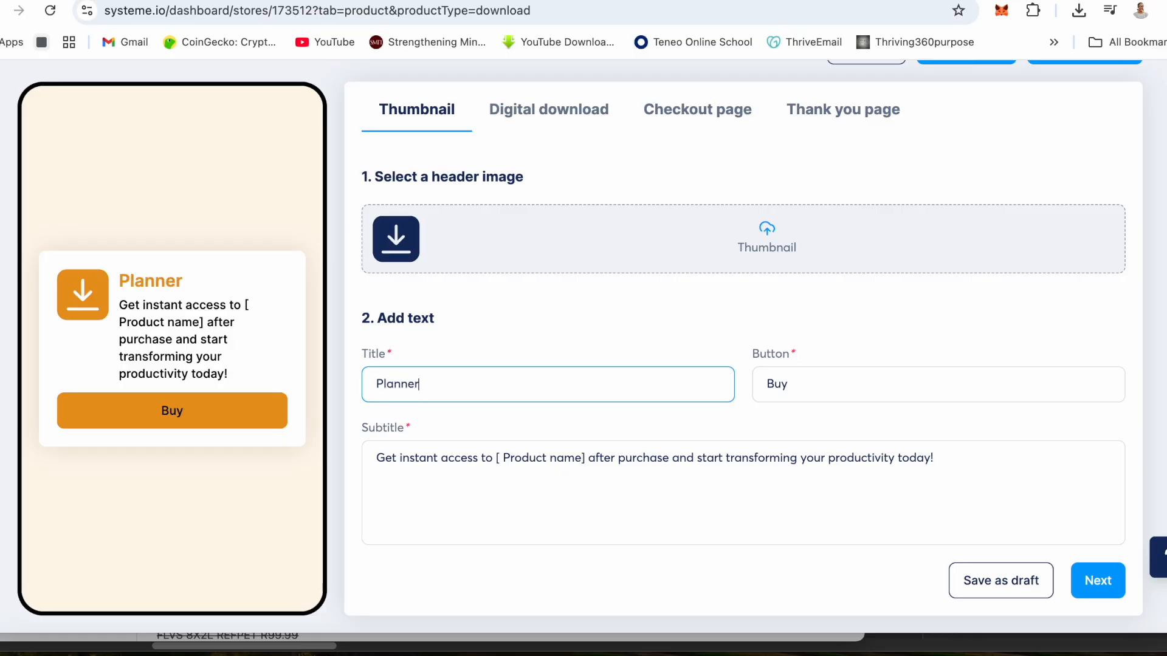
- Replace the product name placeholder in the subtitle with Productive Planner and proceed to the digital download settings
left_click(413, 468)
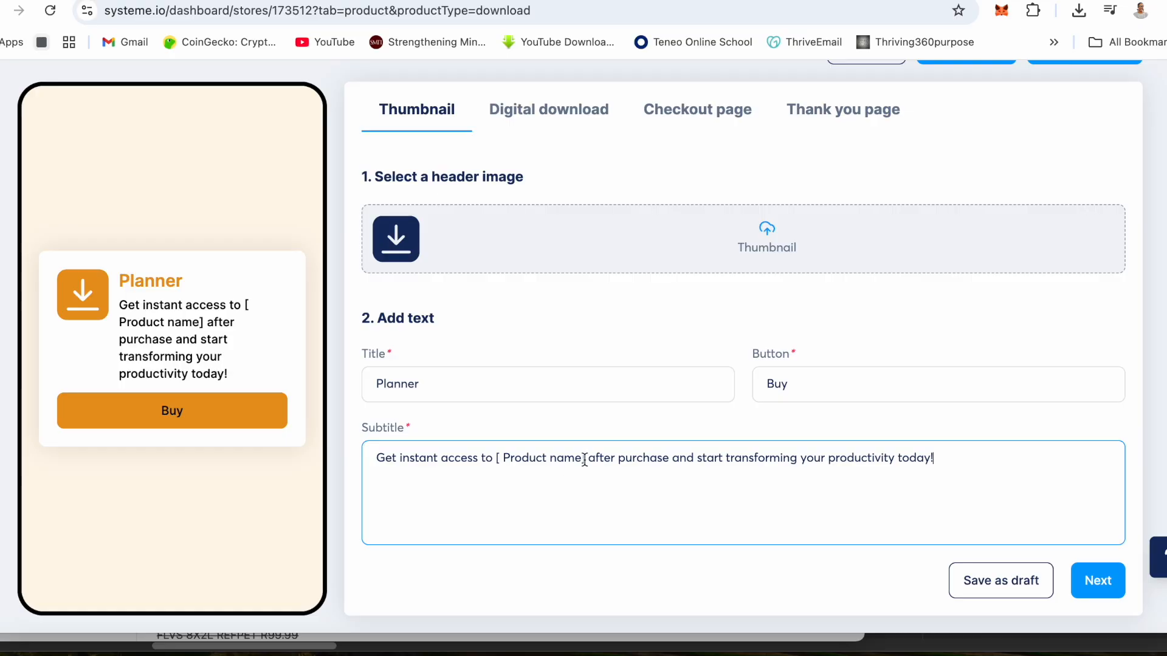
left_click_drag(583, 460, 503, 459)
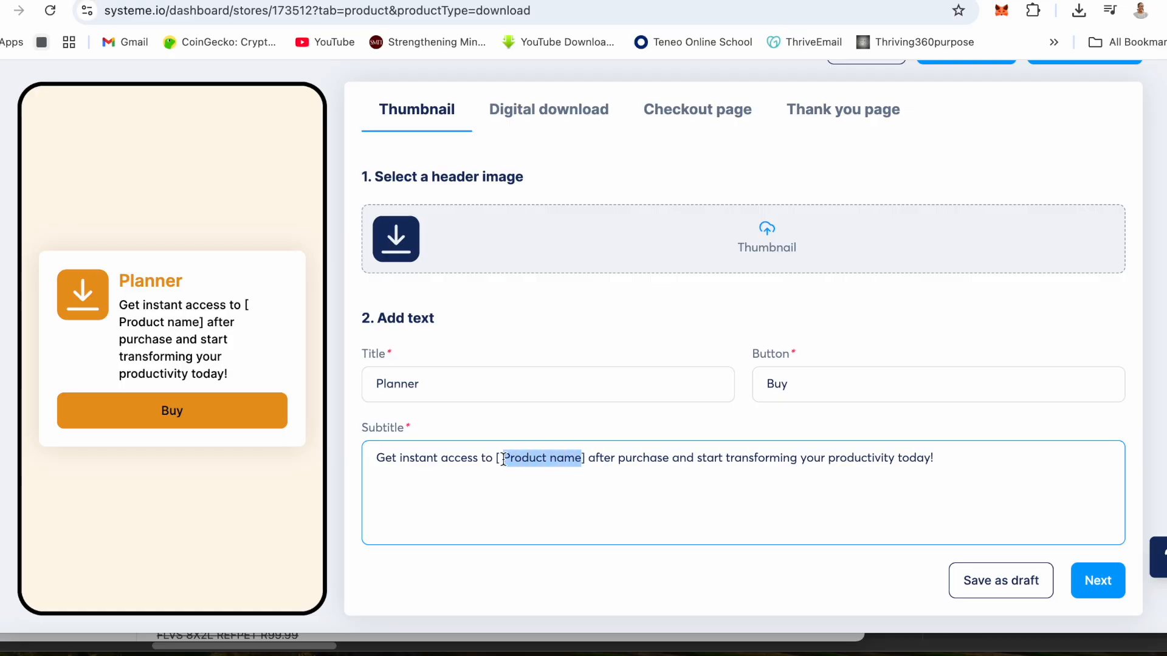
type("Produt")
key("BackSpace")
type("cy")
key("BackSpace")
type("tive")
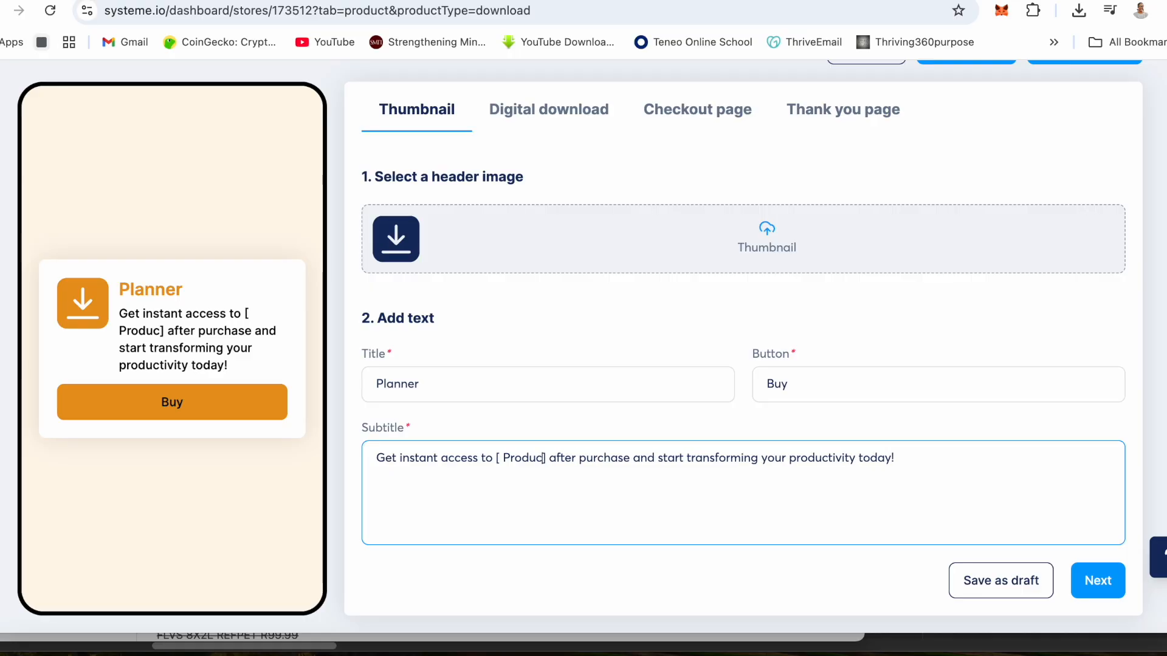
type(" Planner")
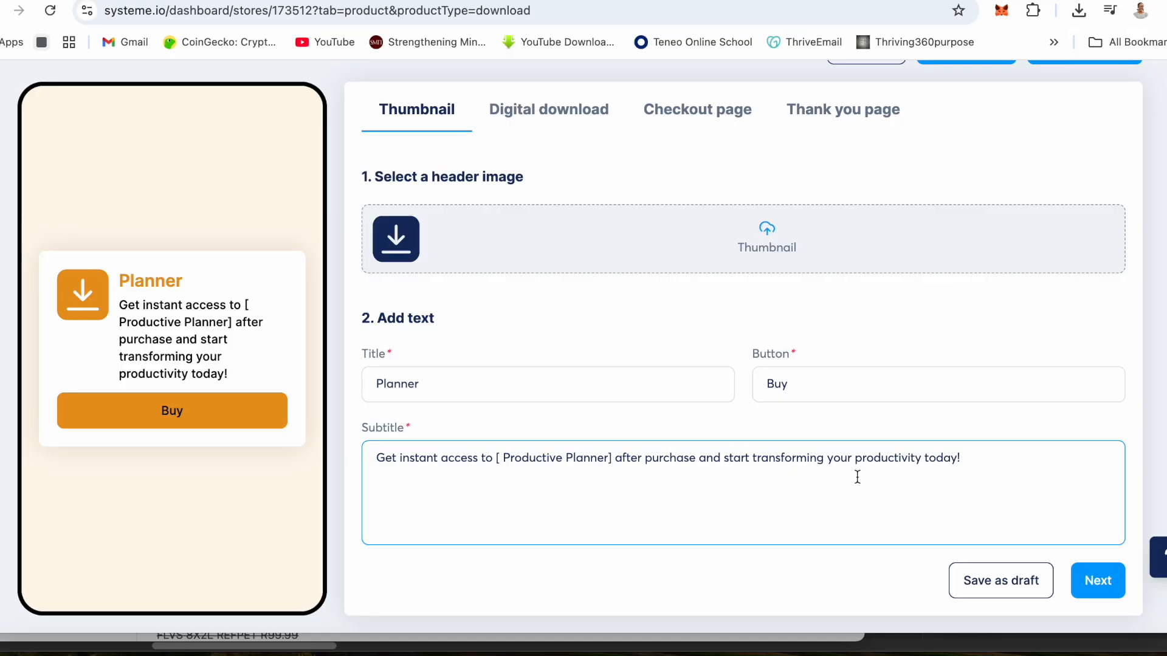
left_click(1097, 580)
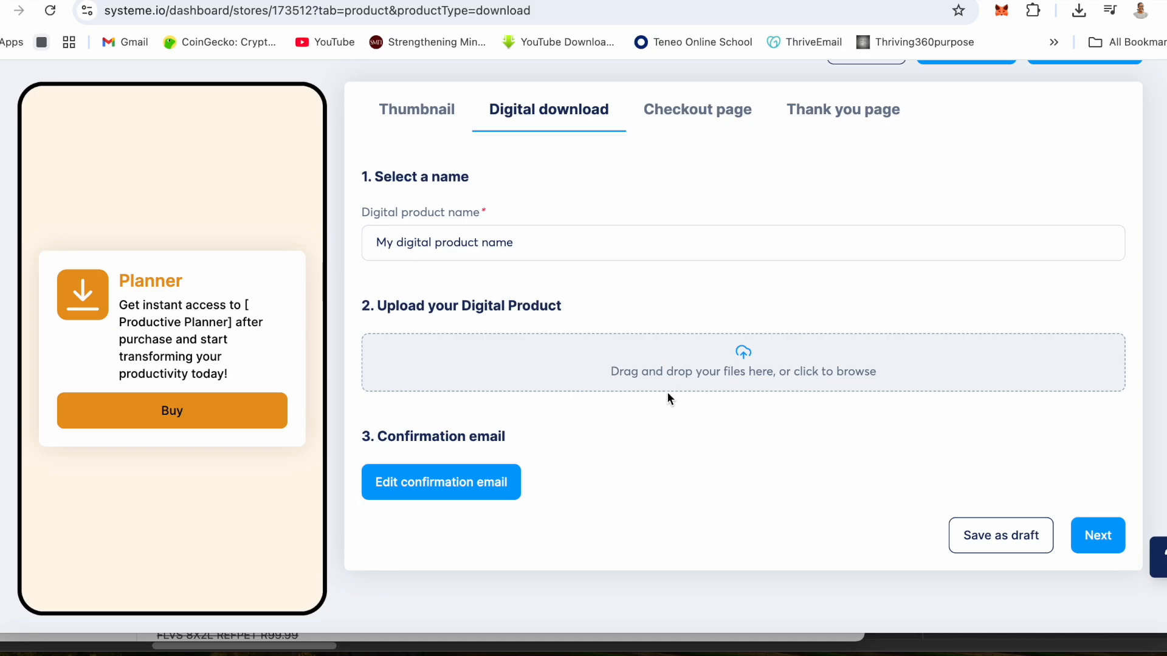
- Open the file chooser for the digital product and look through the media library and the Desktop's Business folder for the planner file
left_click(720, 361)
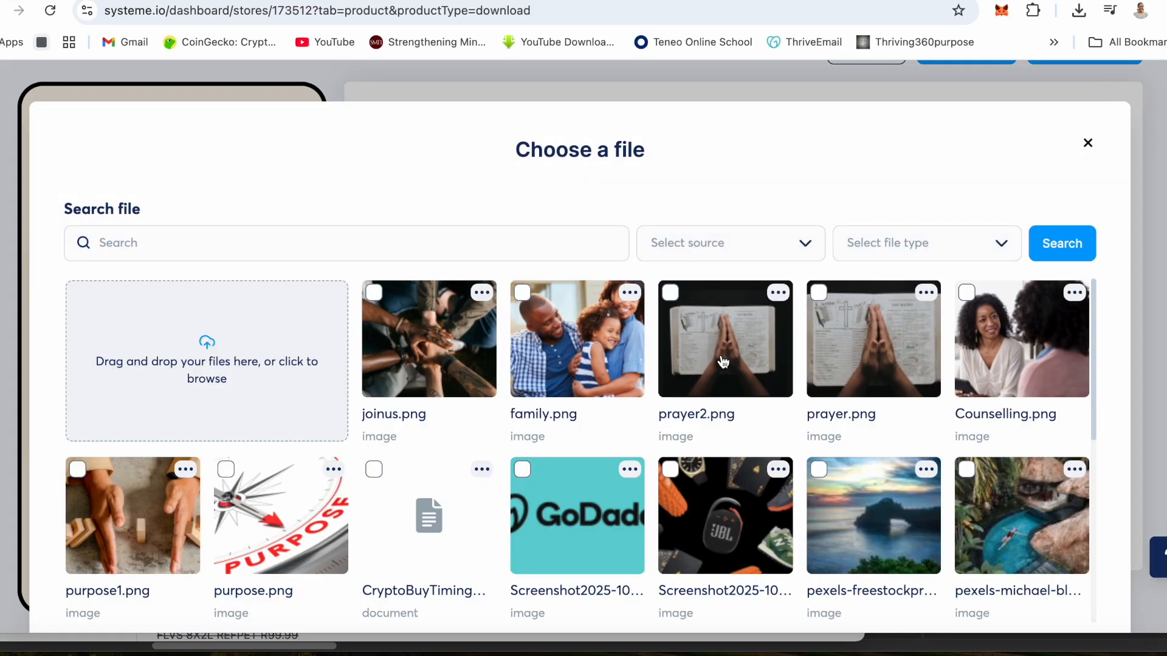
scroll(723, 362, "down", 10)
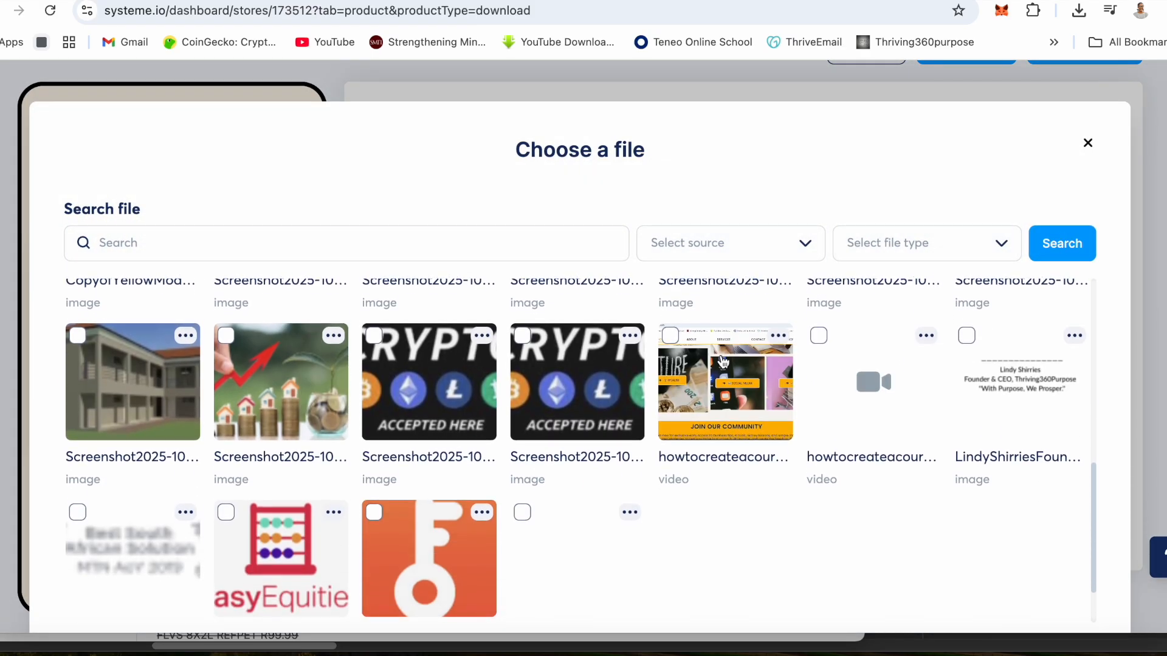
scroll(834, 125, "down", 2)
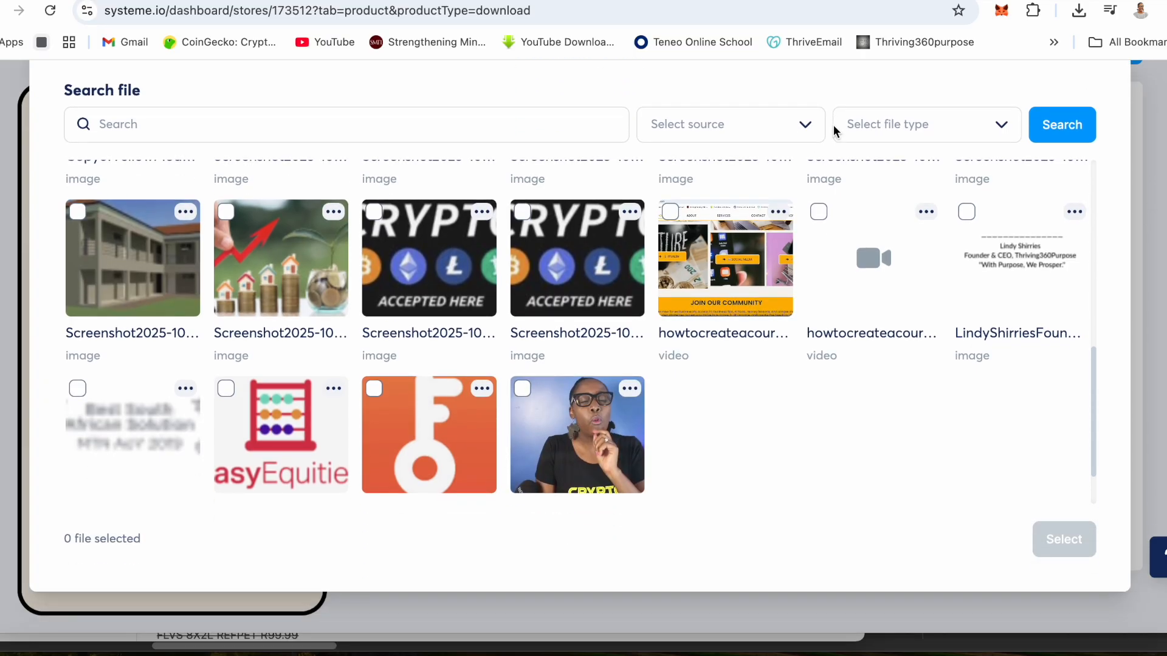
scroll(770, 361, "up", 10)
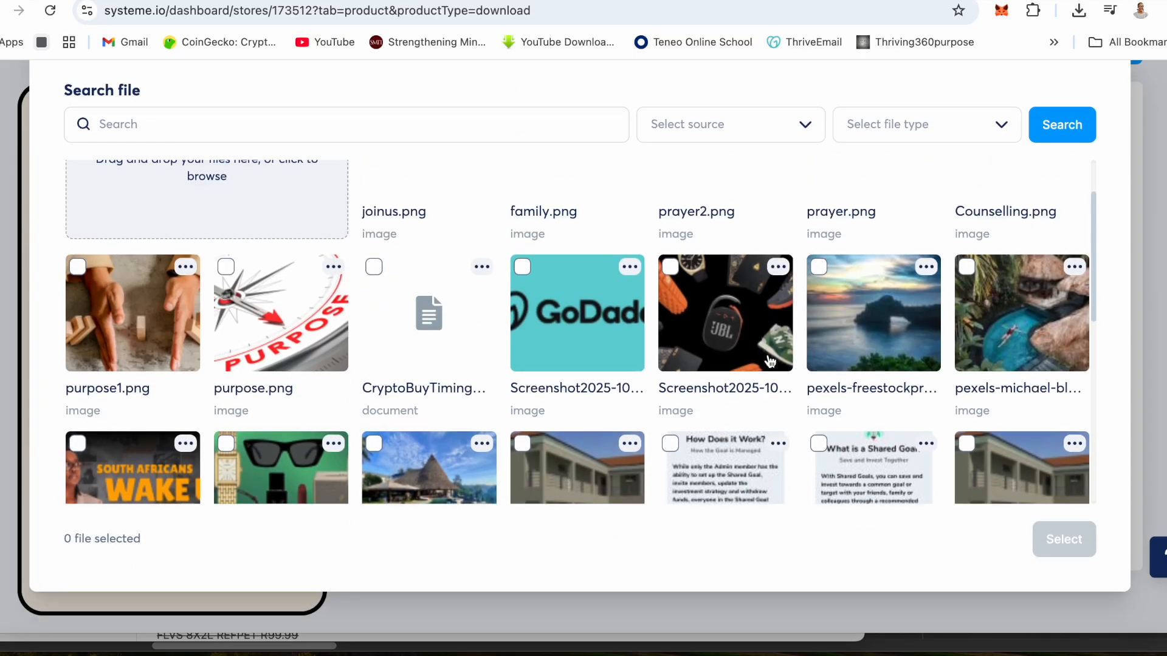
left_click(189, 229)
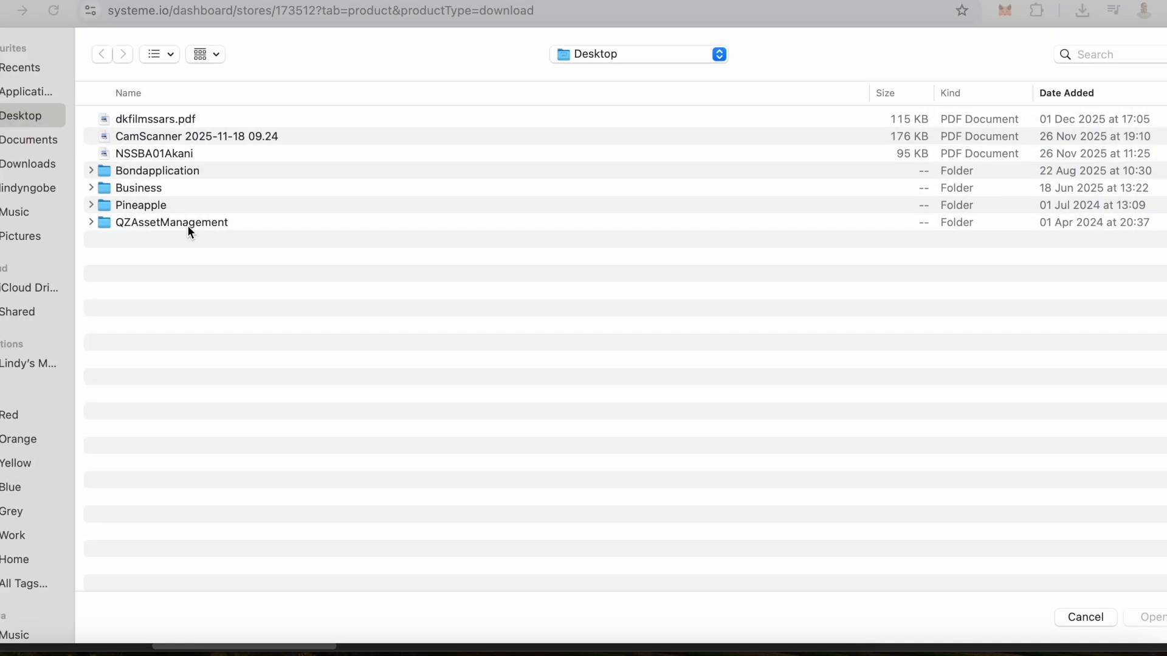
double_click(136, 188)
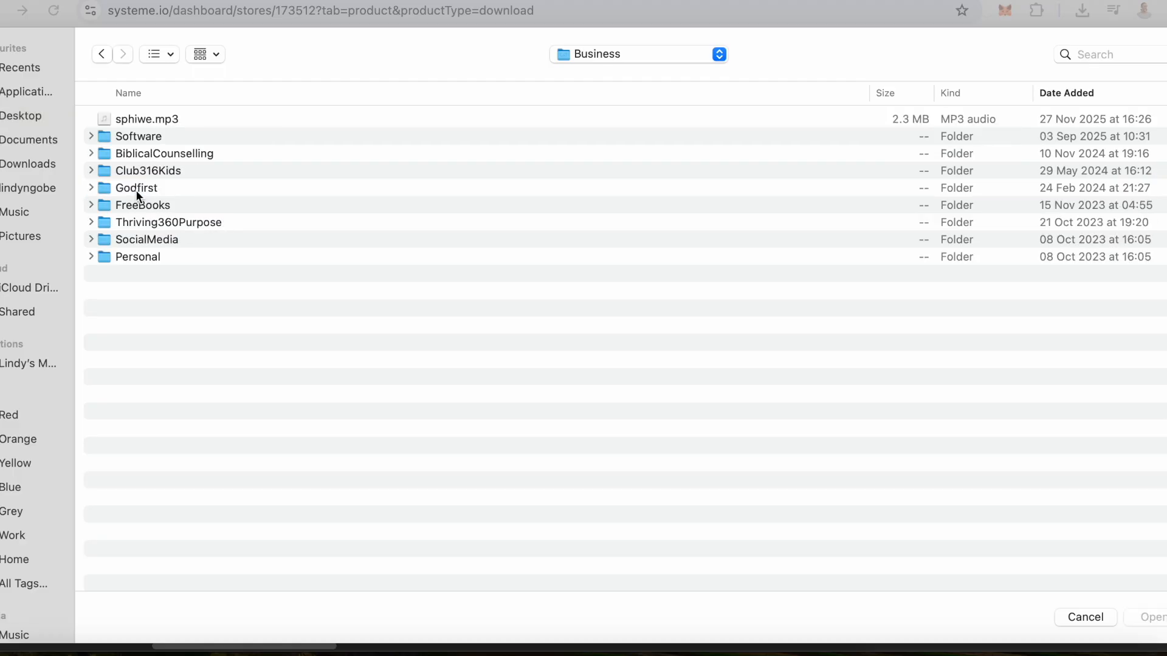
double_click(144, 224)
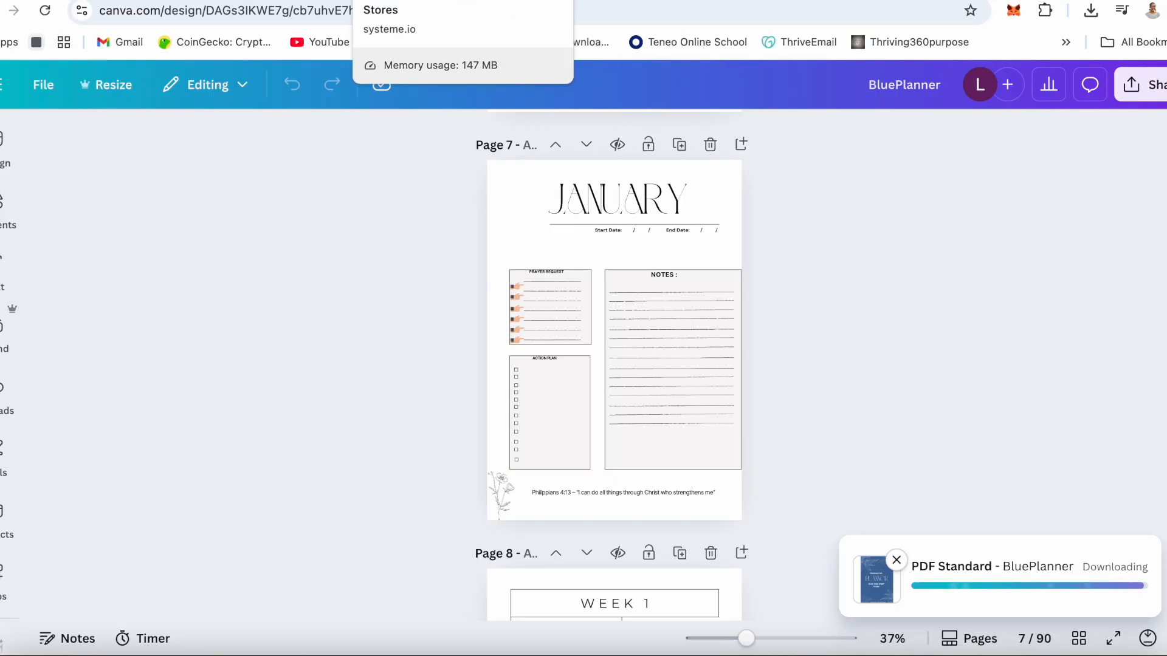
- Return to the systeme.io store, upload BluePlanner.pdf from the Downloads folder, and attach it as the digital product file
left_click(401, 1)
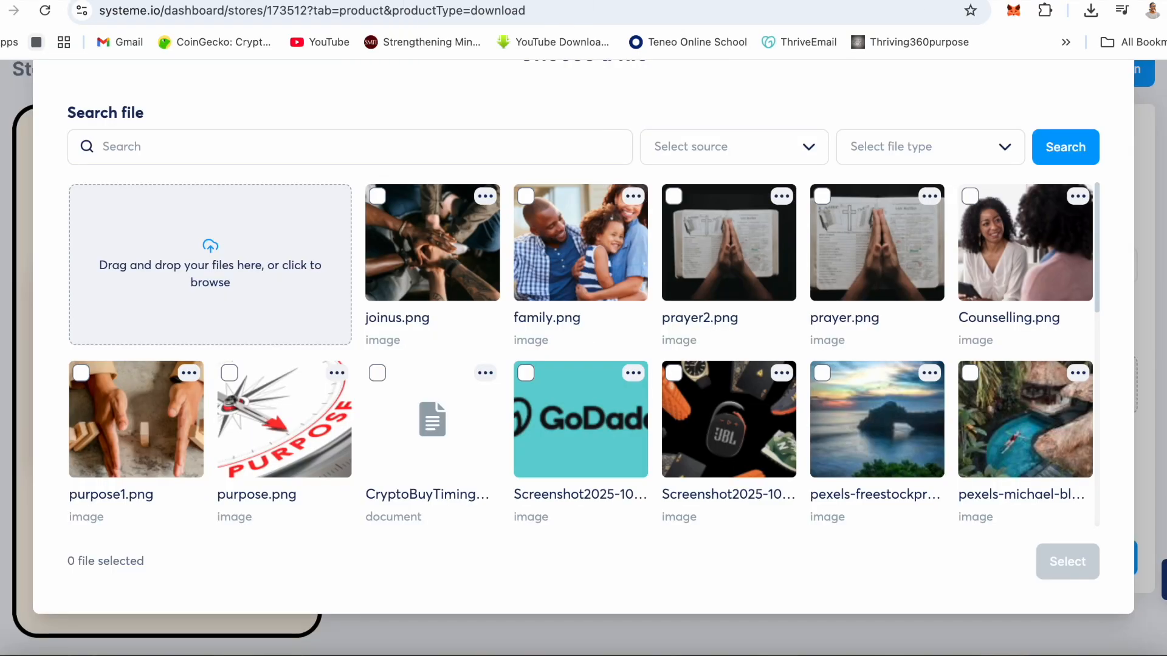
left_click(210, 243)
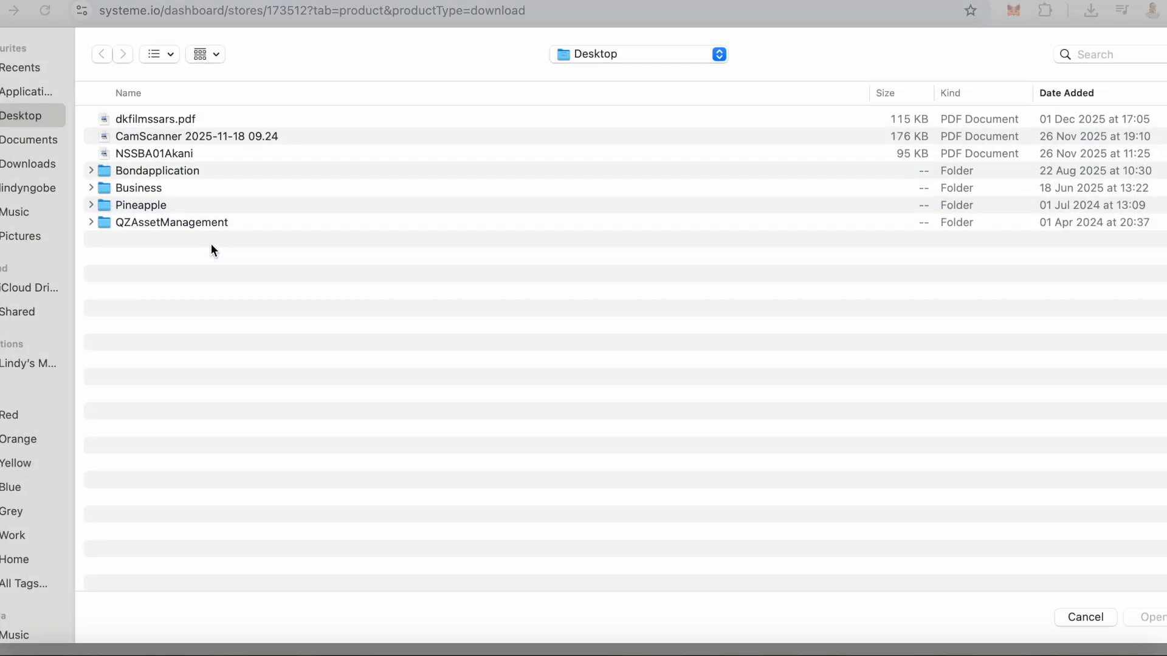
left_click(20, 164)
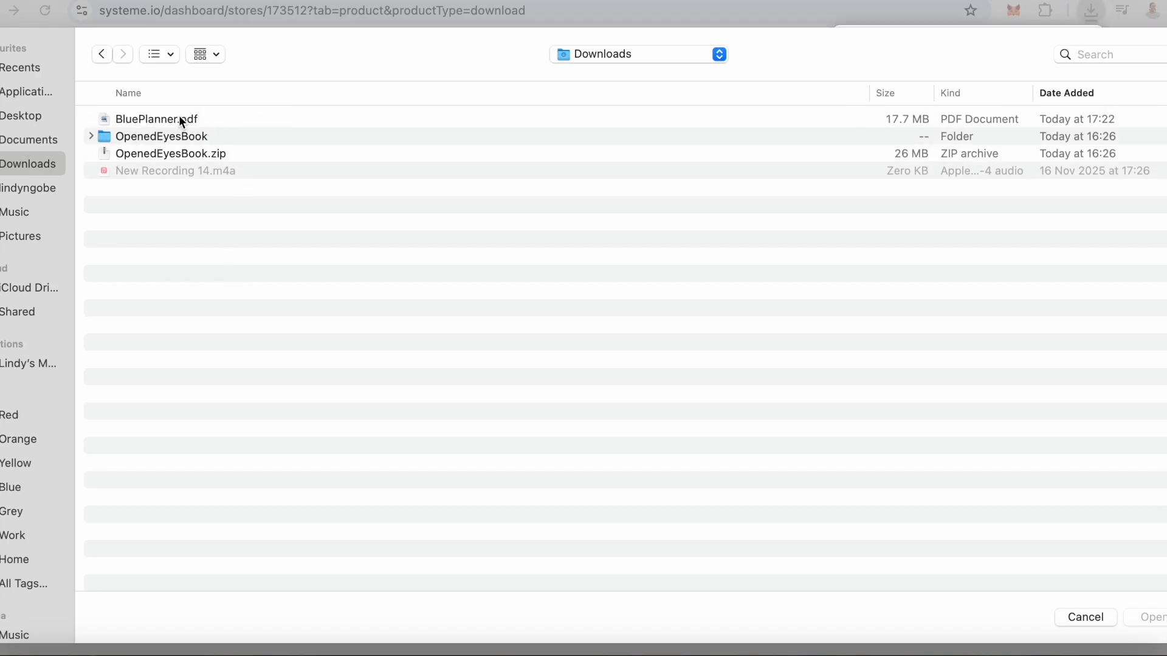
left_click(178, 117)
left_click(1151, 618)
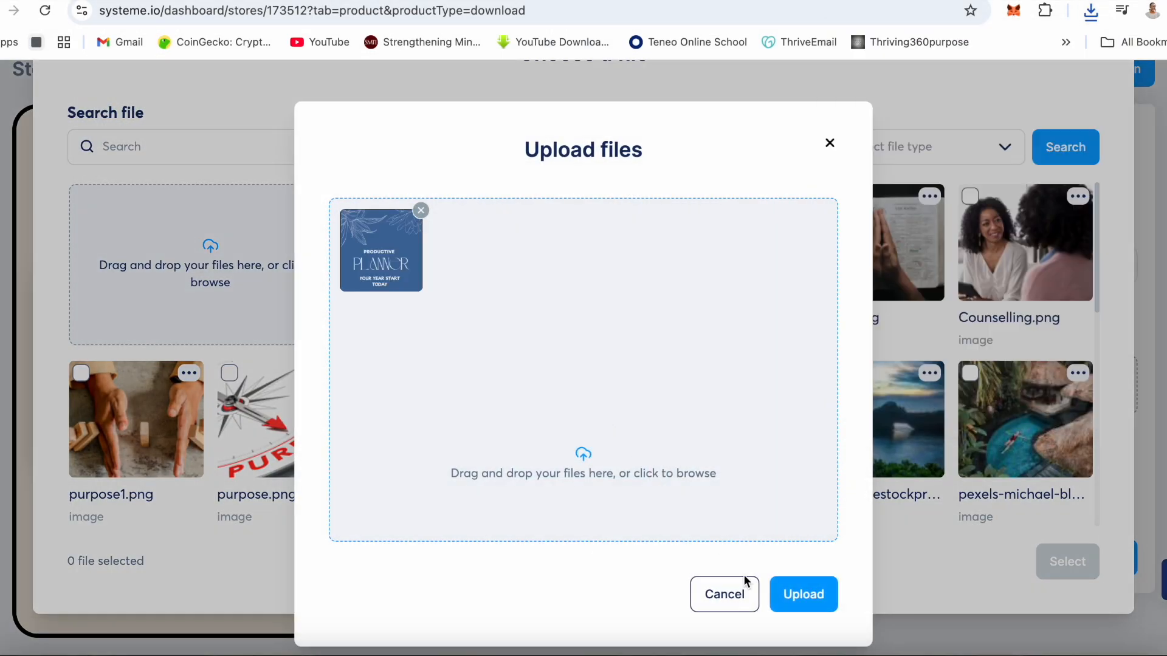
left_click(794, 592)
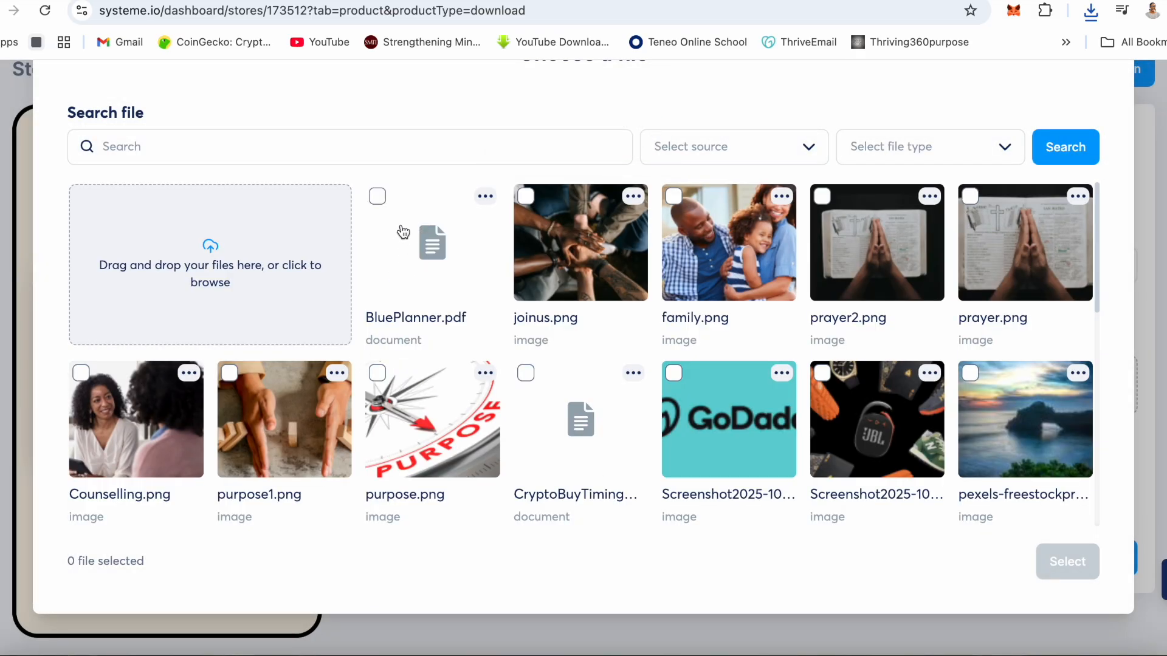
left_click(377, 196)
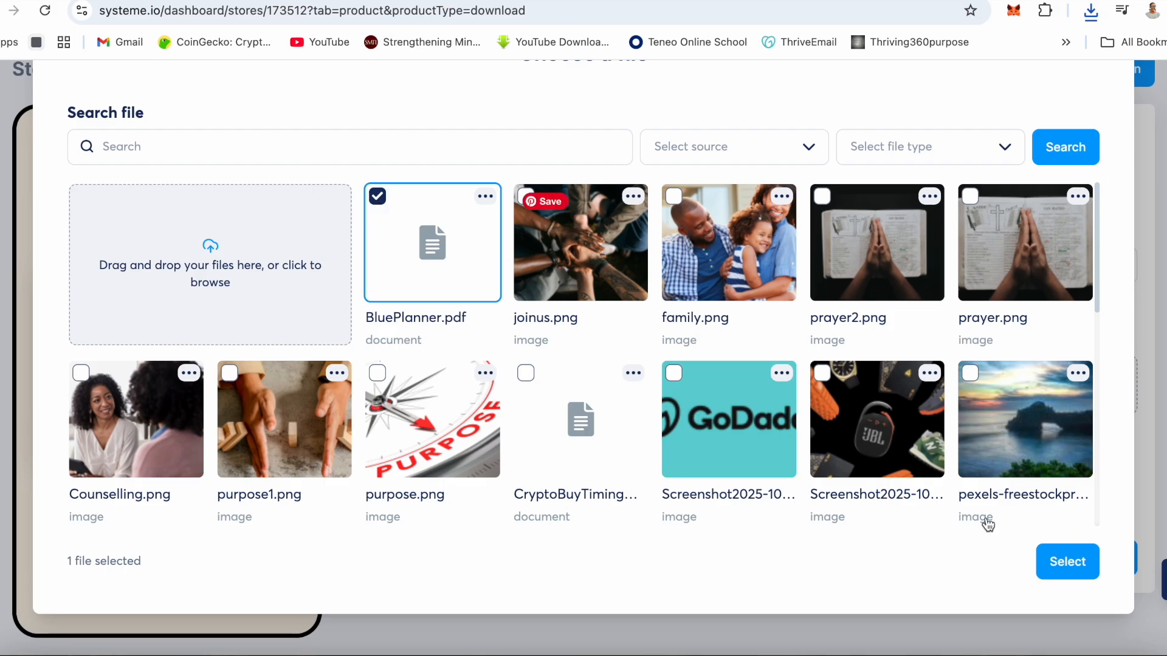
left_click(1068, 562)
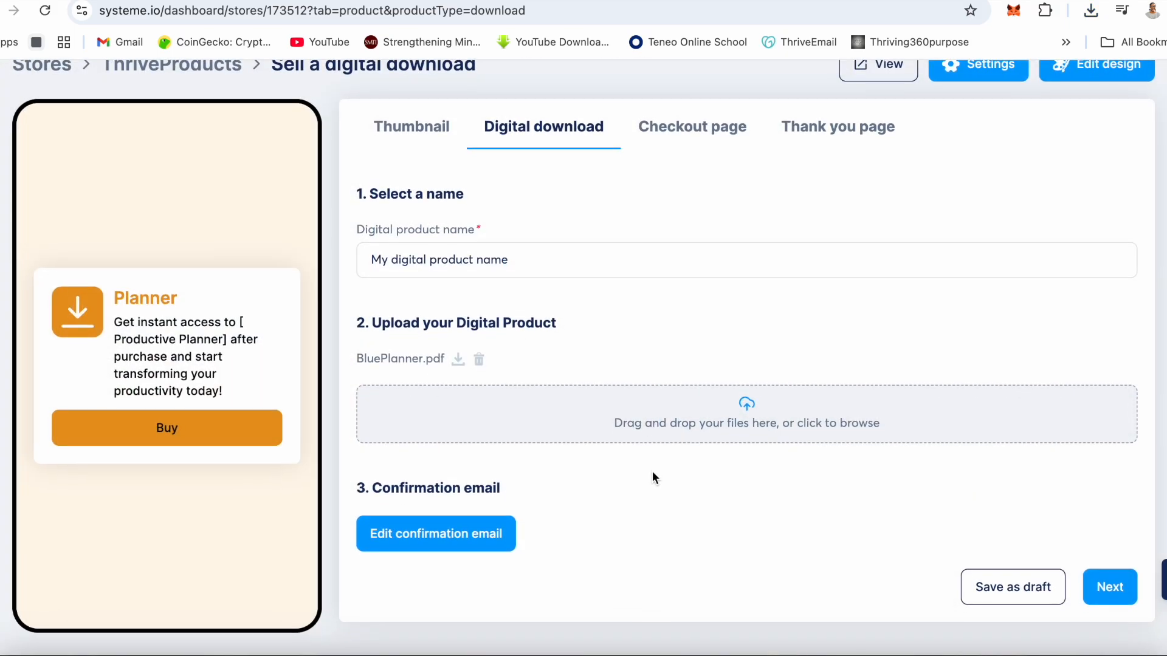
- Add the greeting Hi {first_name} with a blank line above the thank-you text in the confirmation email, copying the first name substitute
left_click(428, 547)
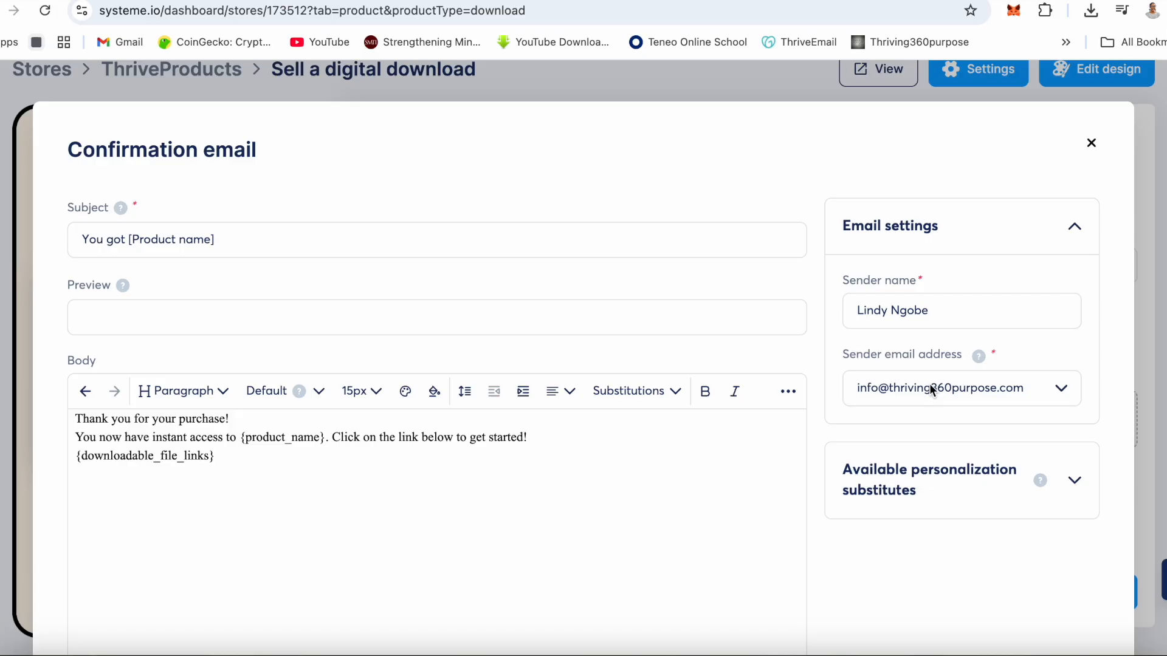
left_click(1076, 484)
scroll(976, 435, "down", 5)
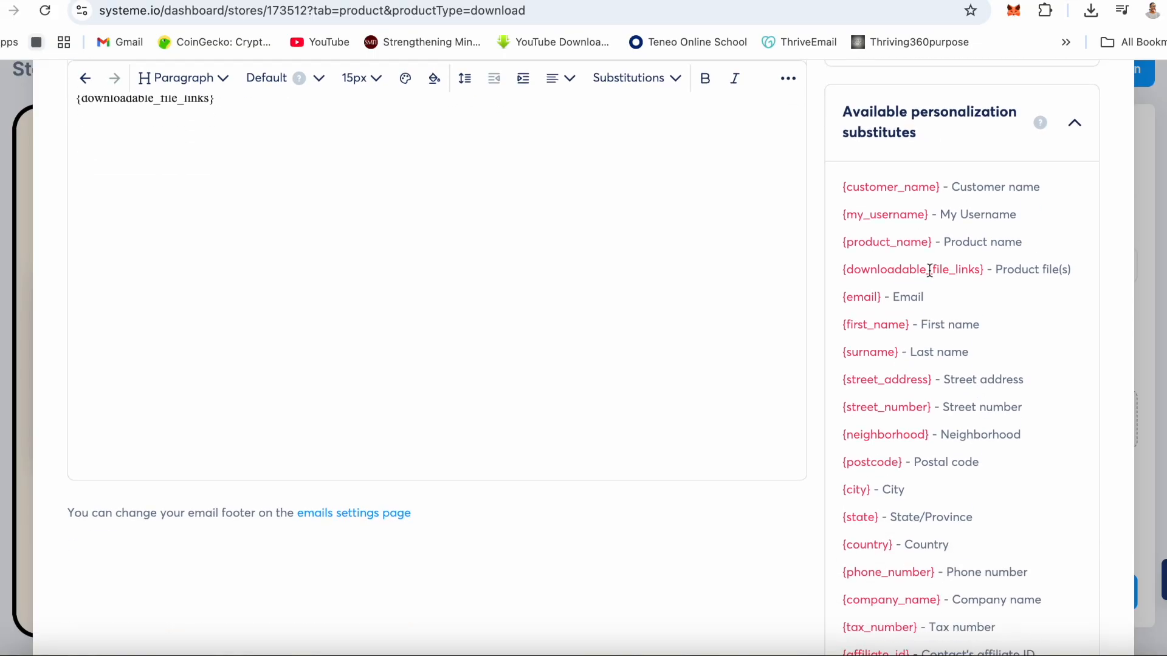
left_click_drag(911, 325, 844, 326)
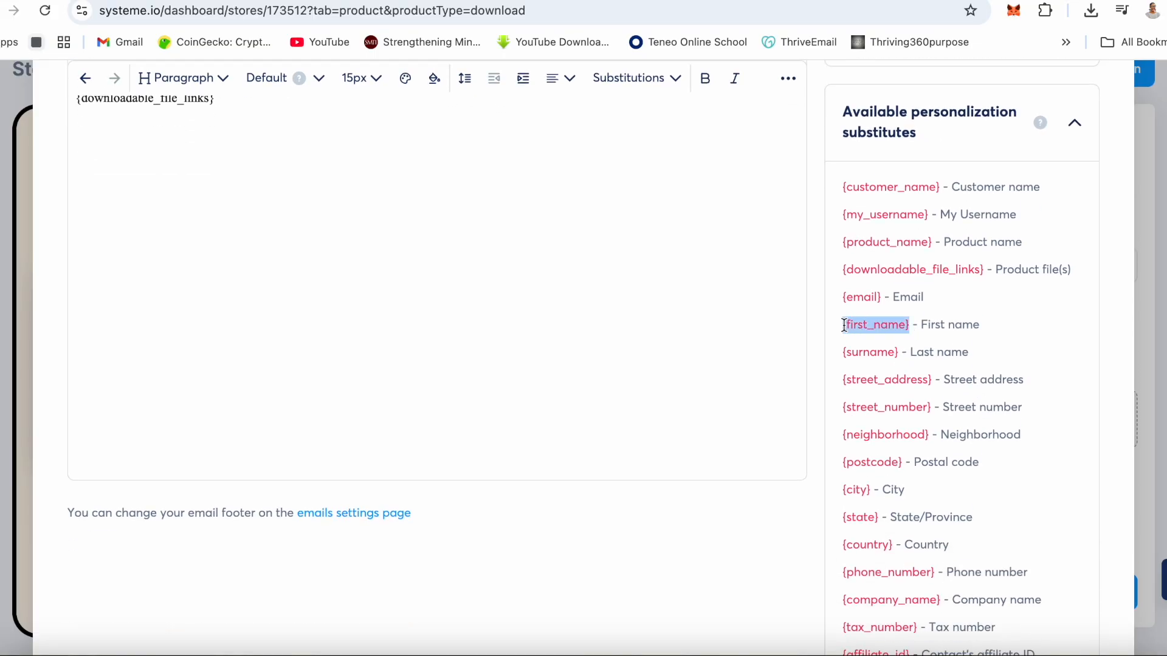
scroll(378, 285, "up", 6)
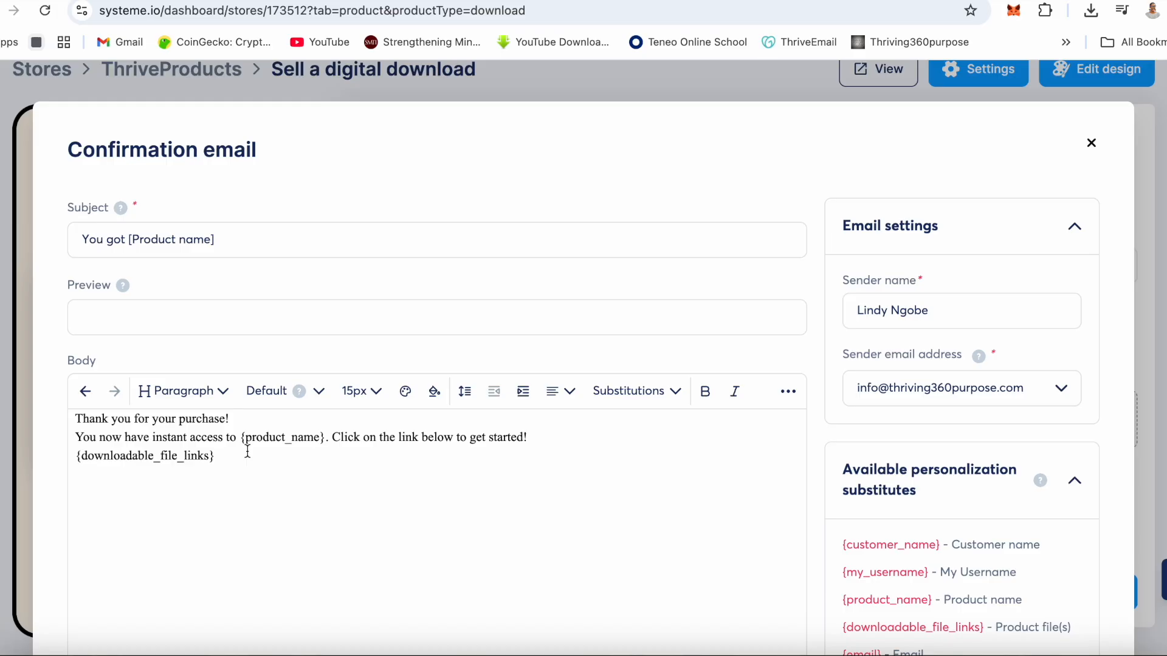
left_click(73, 418)
type("Hi")
key("Return")
left_click(99, 418)
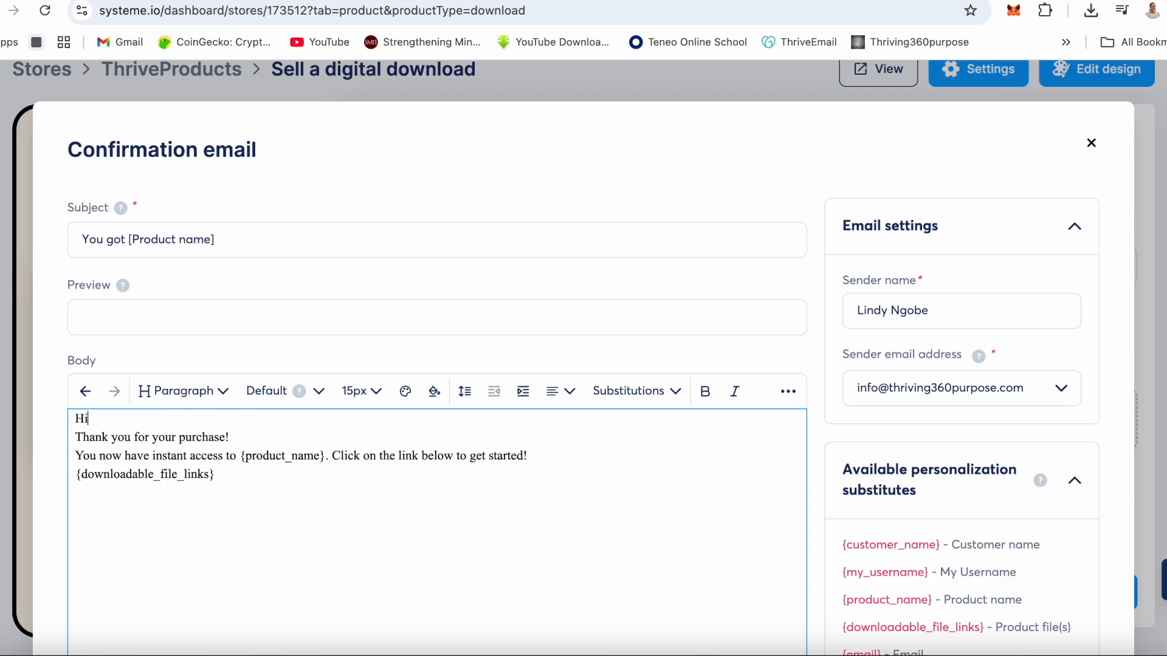
type("{first_name}")
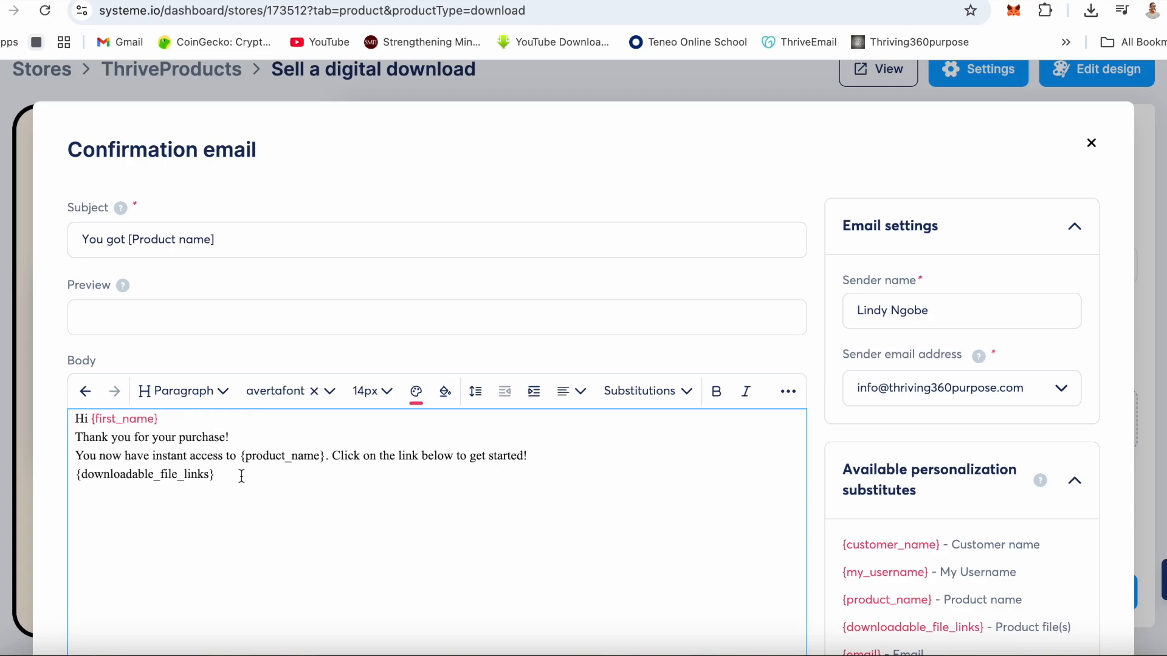
key("Return")
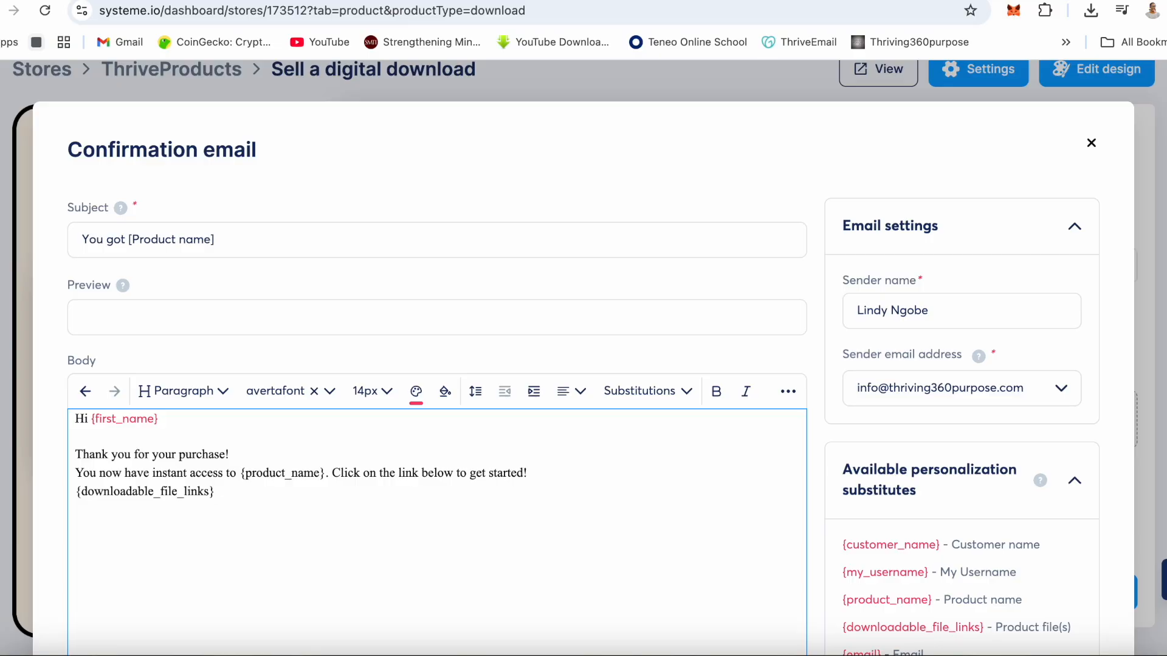
- Enter Get your book as the confirmation email's preview text and save the email
left_click(168, 317)
type("Get youyr")
key("BackSpace")
key("BackSpace")
key("BackSpace")
type("r book")
scroll(487, 523, "down", 5)
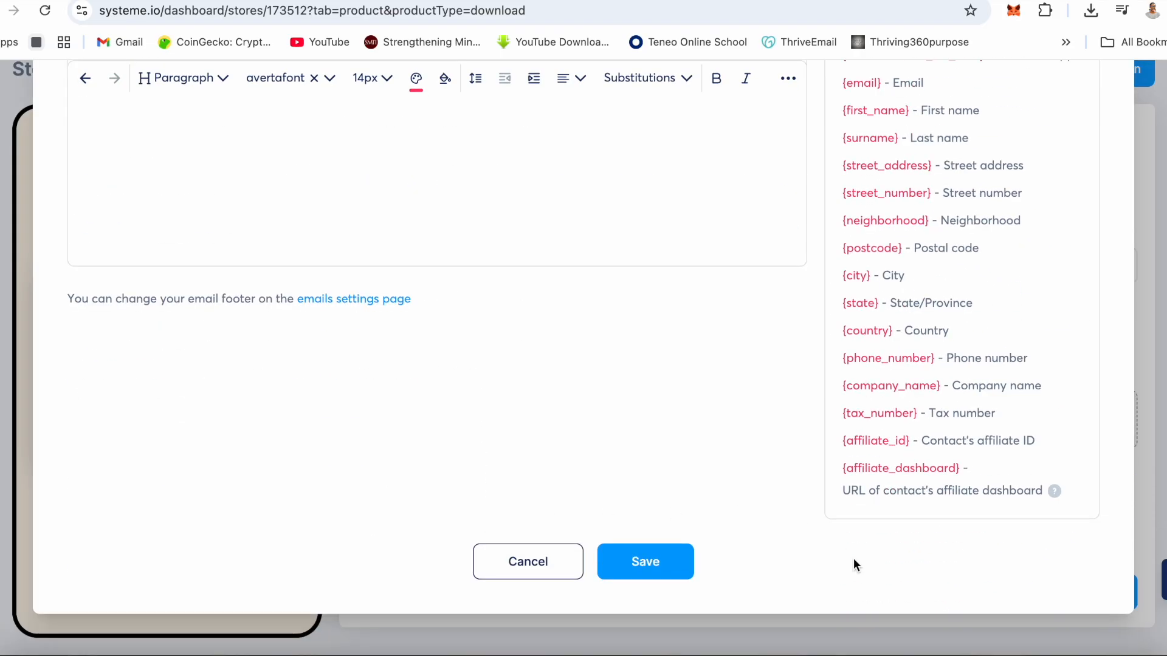
left_click(643, 561)
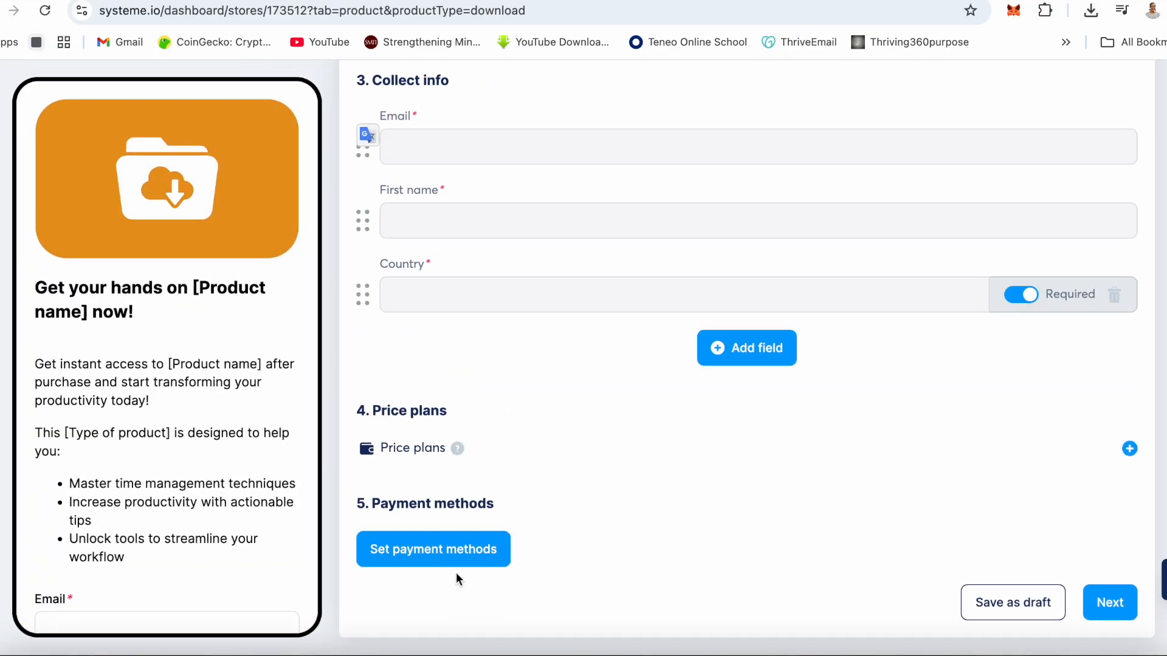
- Open the payment methods settings for the checkout page and try the Cash on delivery option
left_click(452, 550)
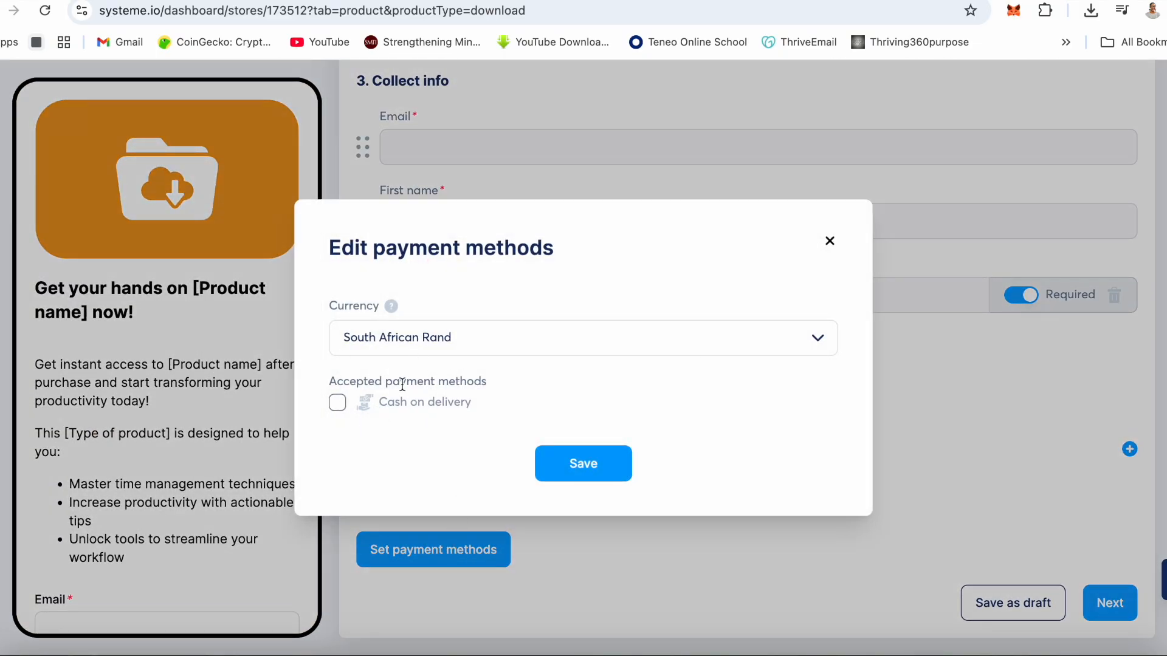
left_click(341, 404)
left_click(339, 404)
- Change the store currency to U.S. Dollar and enable Cash on delivery
left_click(387, 338)
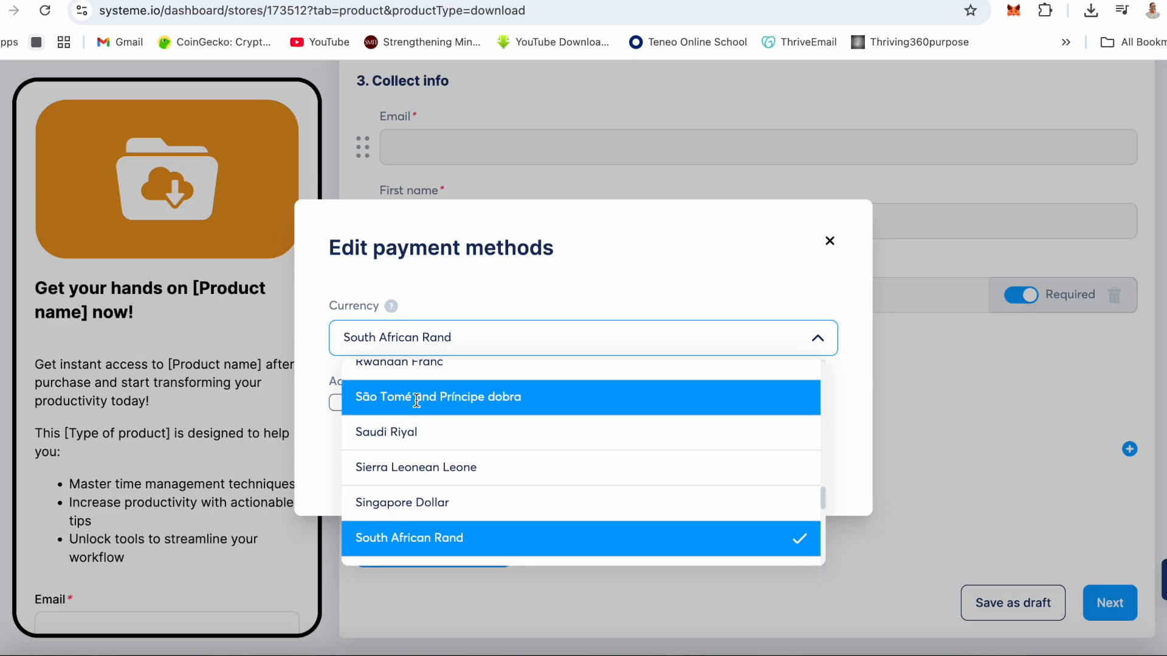
type("us")
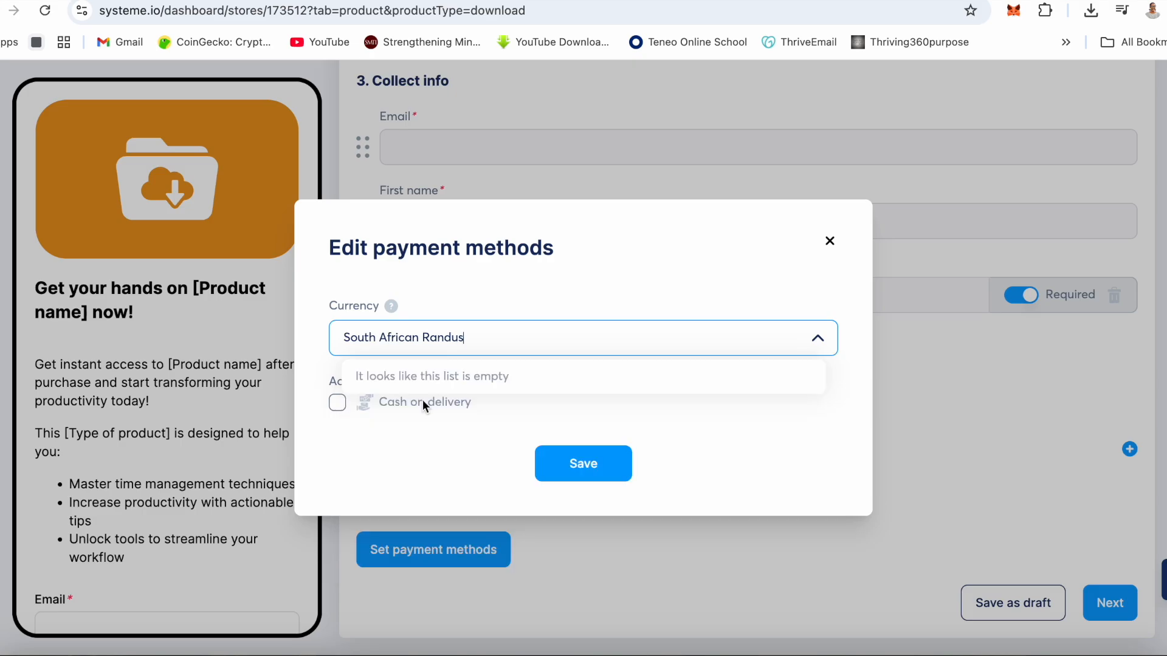
key("BackSpace")
key("BackSpace")
left_click(470, 343)
key("BackSpace")
key("BackSpace")
key("BackSpace")
key("BackSpace")
key("BackSpace")
key("BackSpace")
key("BackSpace")
key("BackSpace")
key("BackSpace")
key("BackSpace")
key("BackSpace")
key("BackSpace")
key("BackSpace")
key("BackSpace")
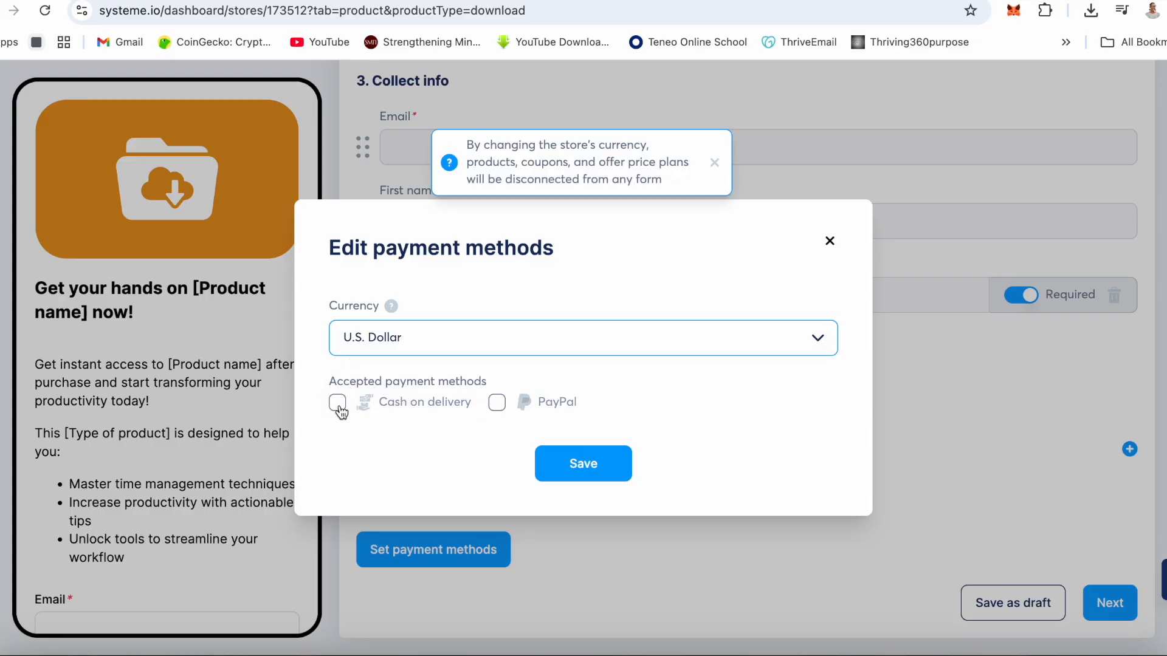
left_click(337, 404)
- Set the store currency back to South African Rand
left_click(419, 339)
left_click(419, 339)
key("BackSpace")
key("BackSpace")
key("BackSpace")
key("BackSpace")
key("BackSpace")
key("BackSpace")
key("BackSpace")
key("BackSpace")
key("BackSpace")
key("BackSpace")
key("BackSpace")
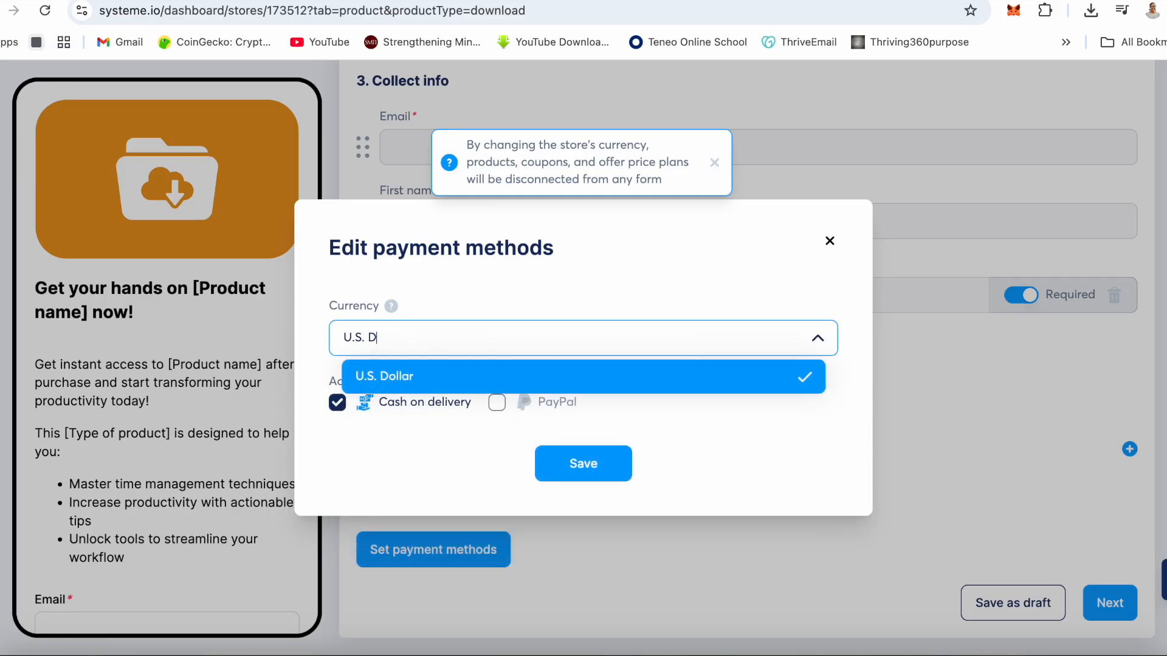
type("south af")
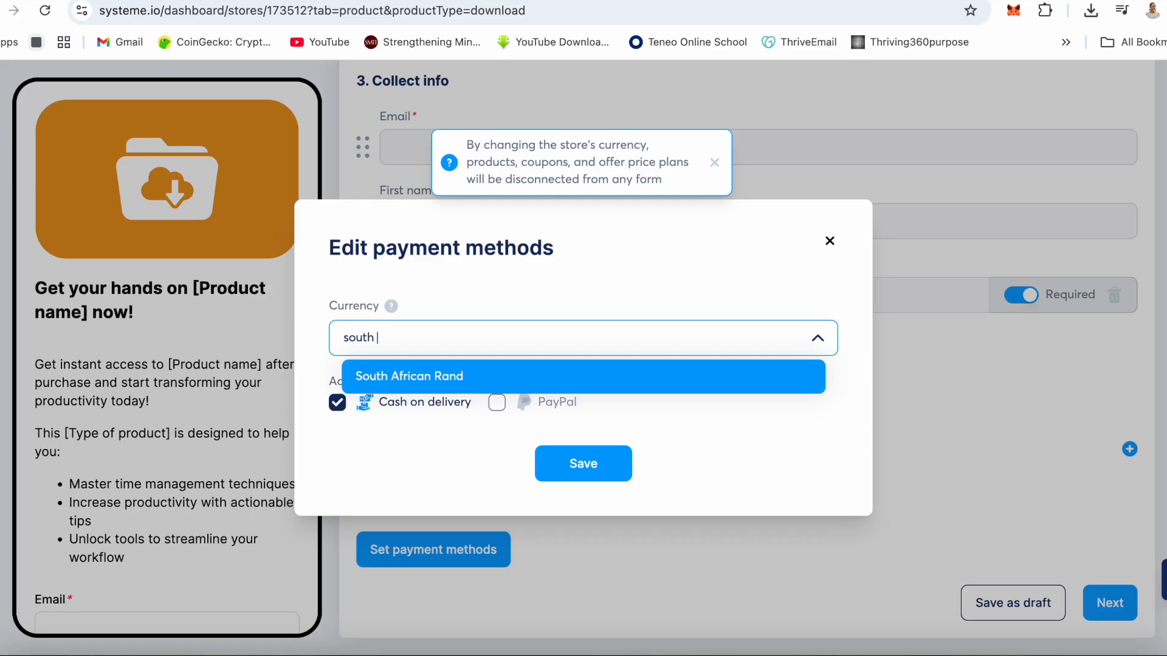
left_click(415, 376)
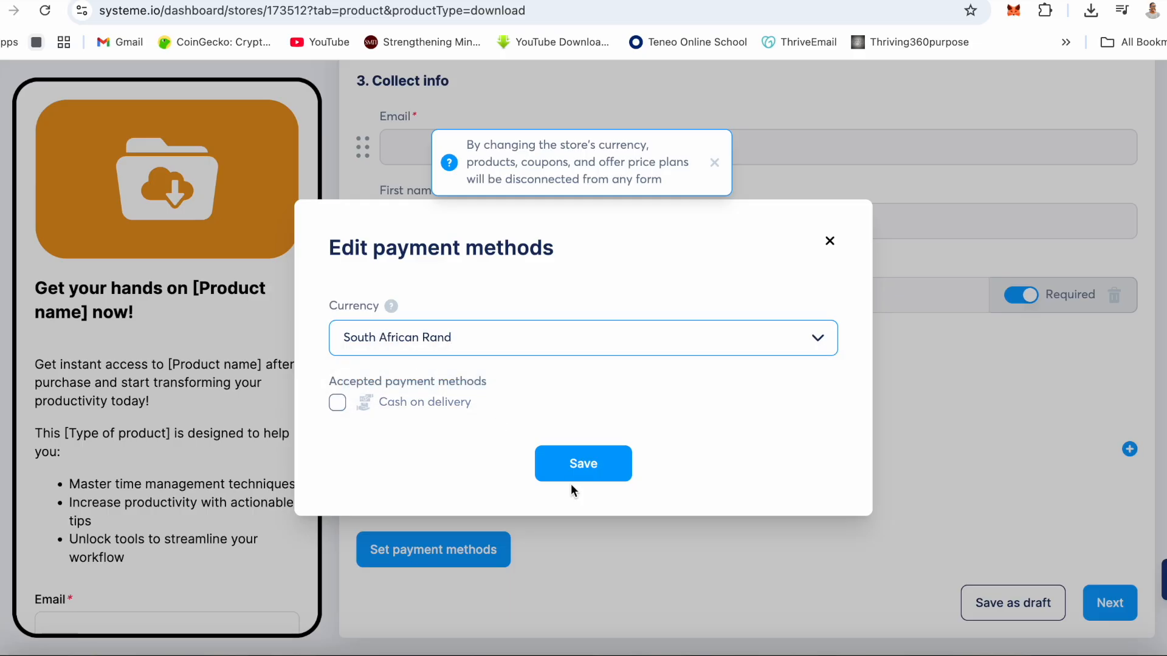
- Enable Cash on delivery for the South African Rand currency and save the payment methods
left_click(338, 404)
left_click(578, 461)
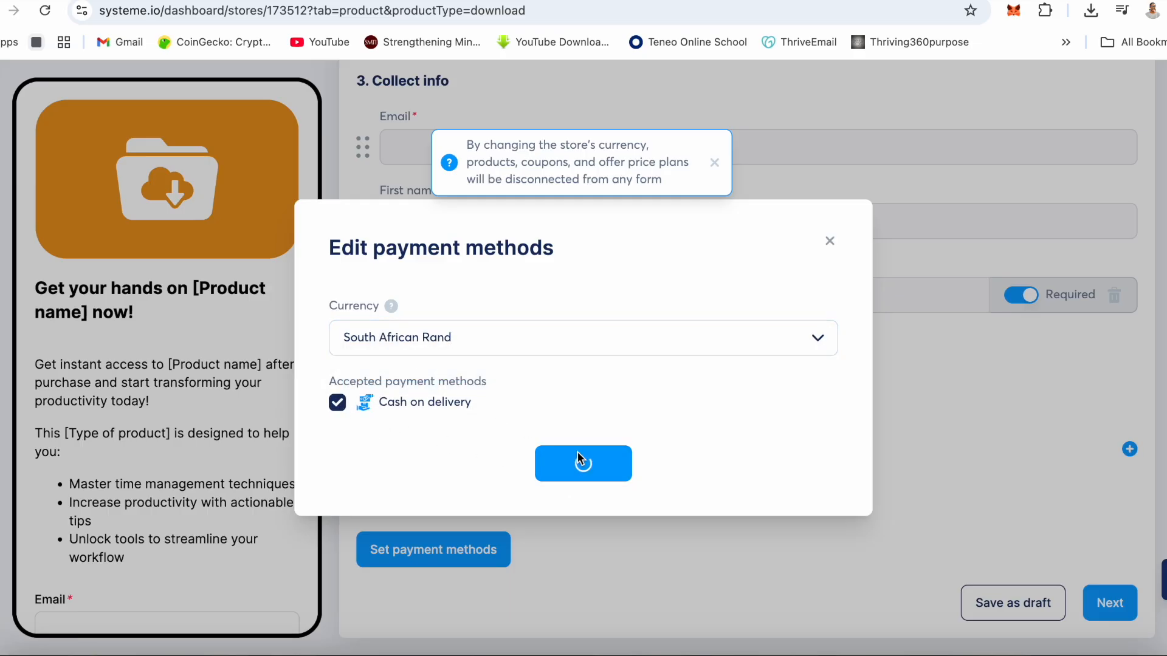
- Continue to the thank-you page and try to publish the digital download product
left_click(1110, 602)
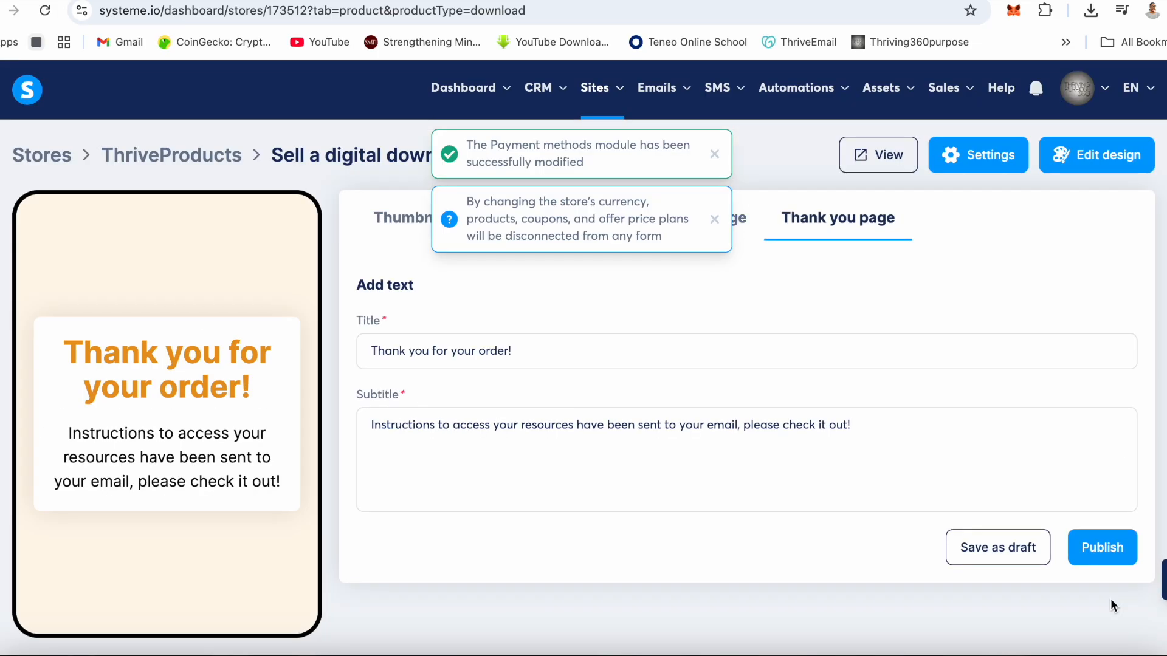
left_click(1097, 546)
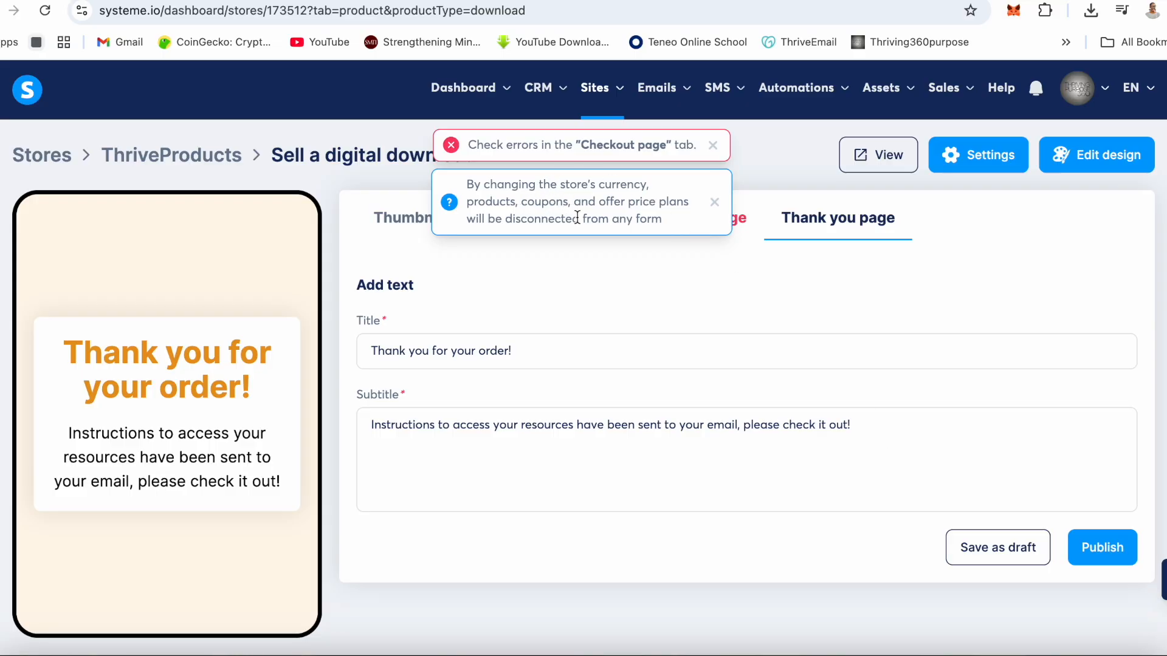
left_click(715, 201)
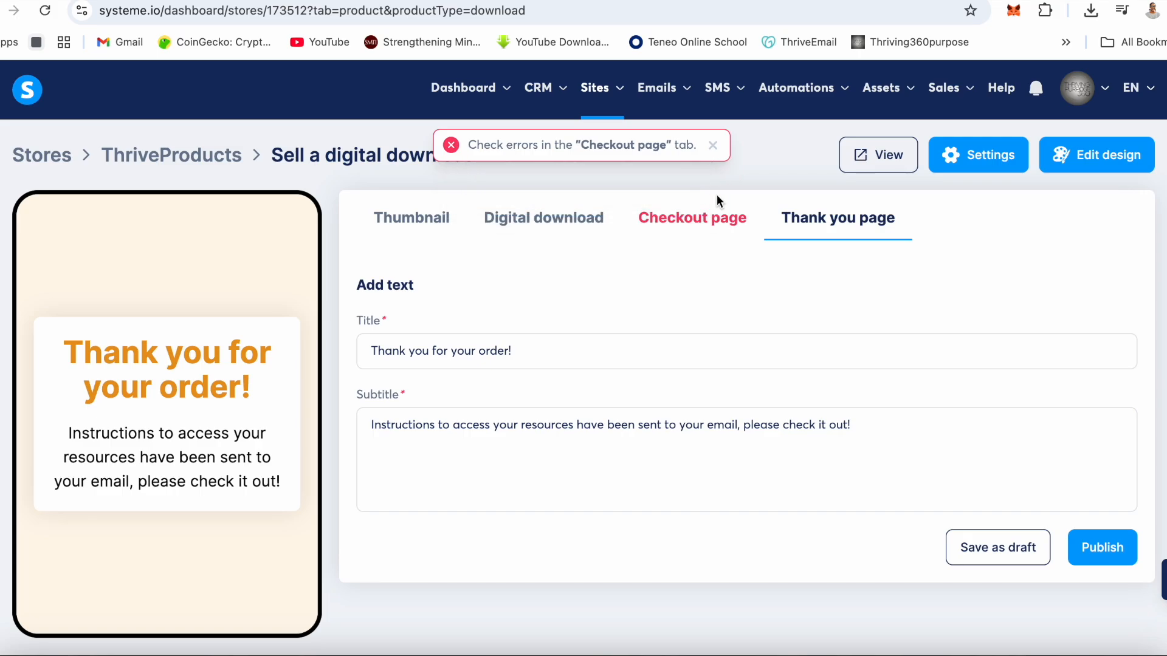
- Add the existing one-time payment price plan R50Rand to the product's checkout page and save it
left_click(696, 231)
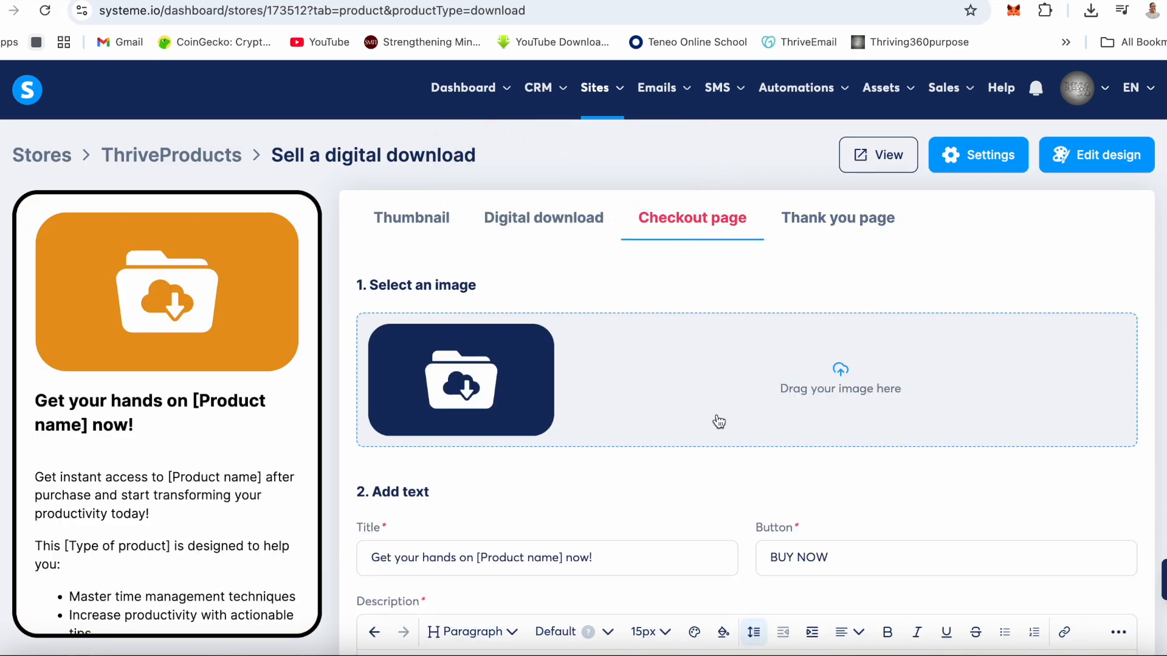
scroll(719, 422, "down", 7)
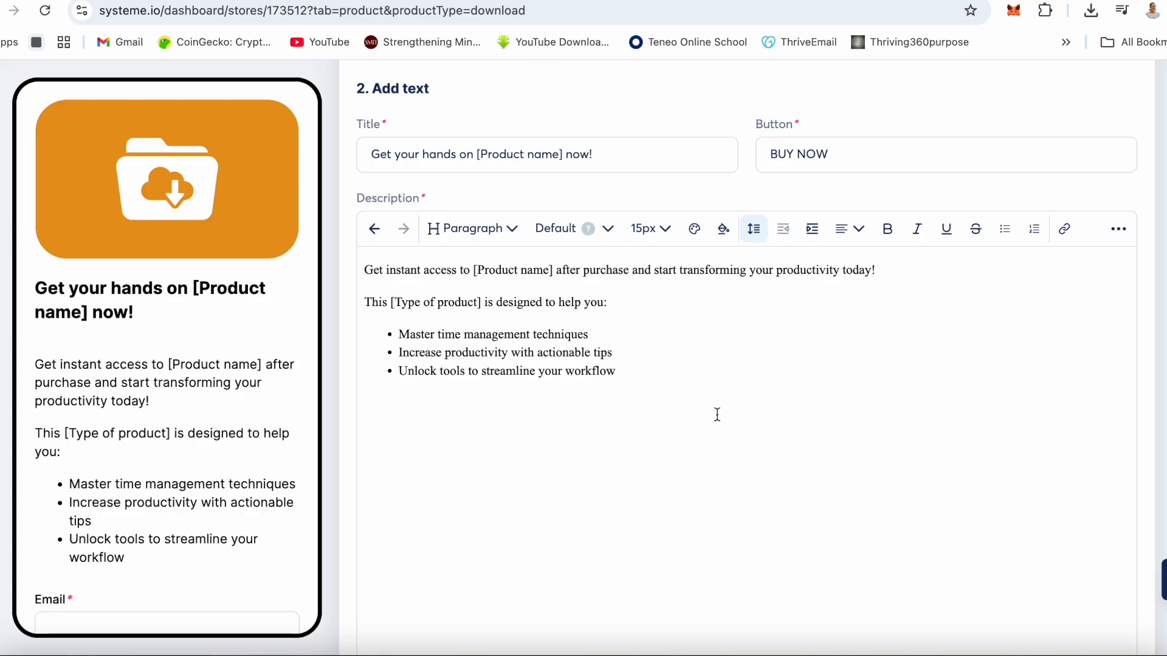
scroll(717, 415, "down", 9)
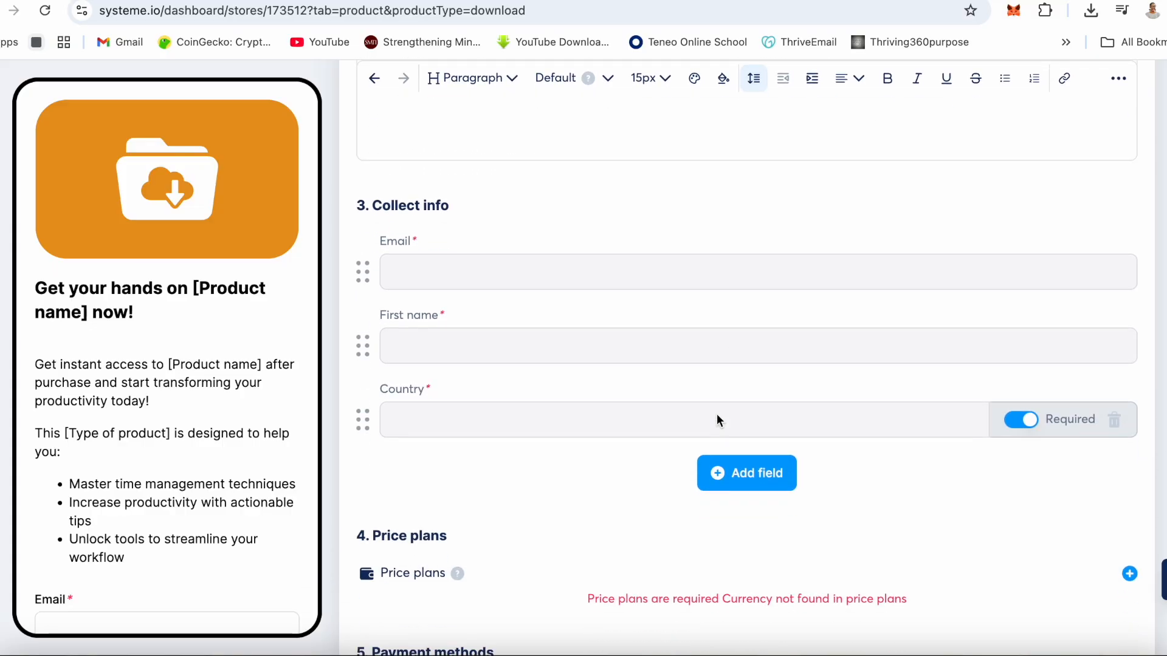
scroll(717, 420, "down", 3)
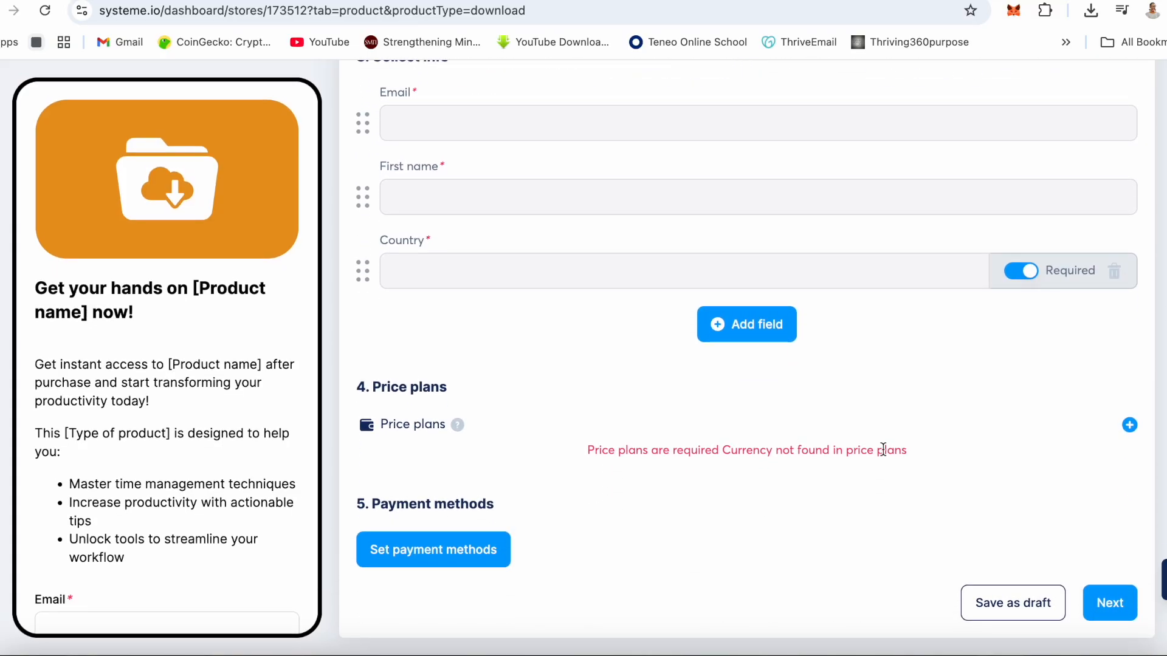
left_click(1129, 425)
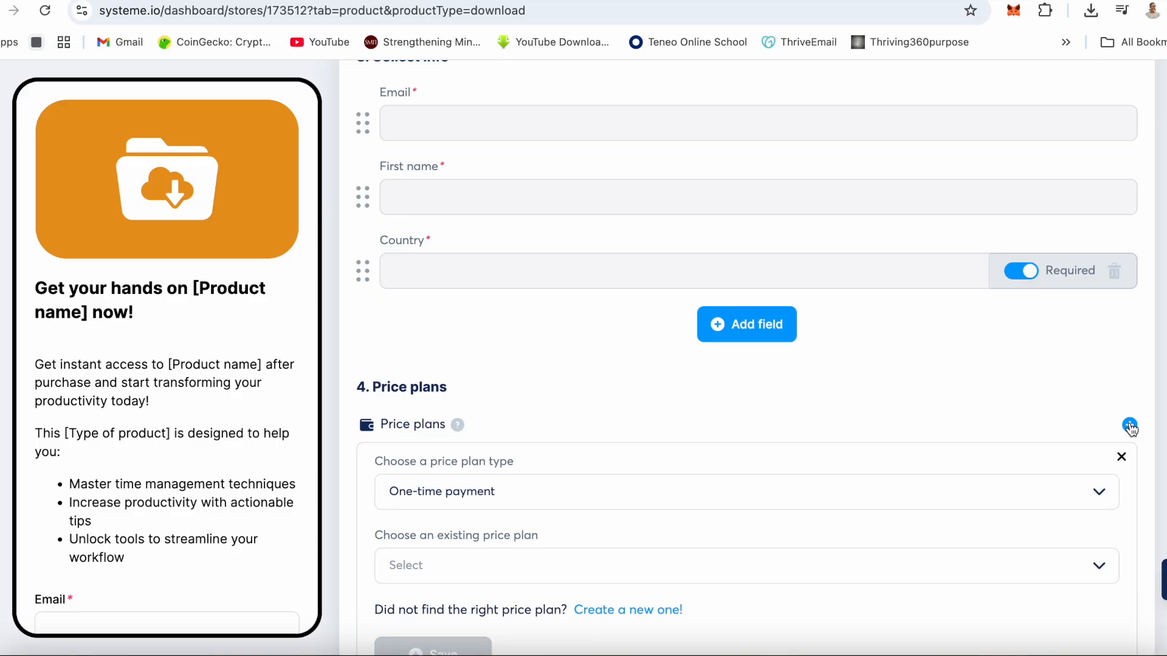
scroll(843, 485, "down", 3)
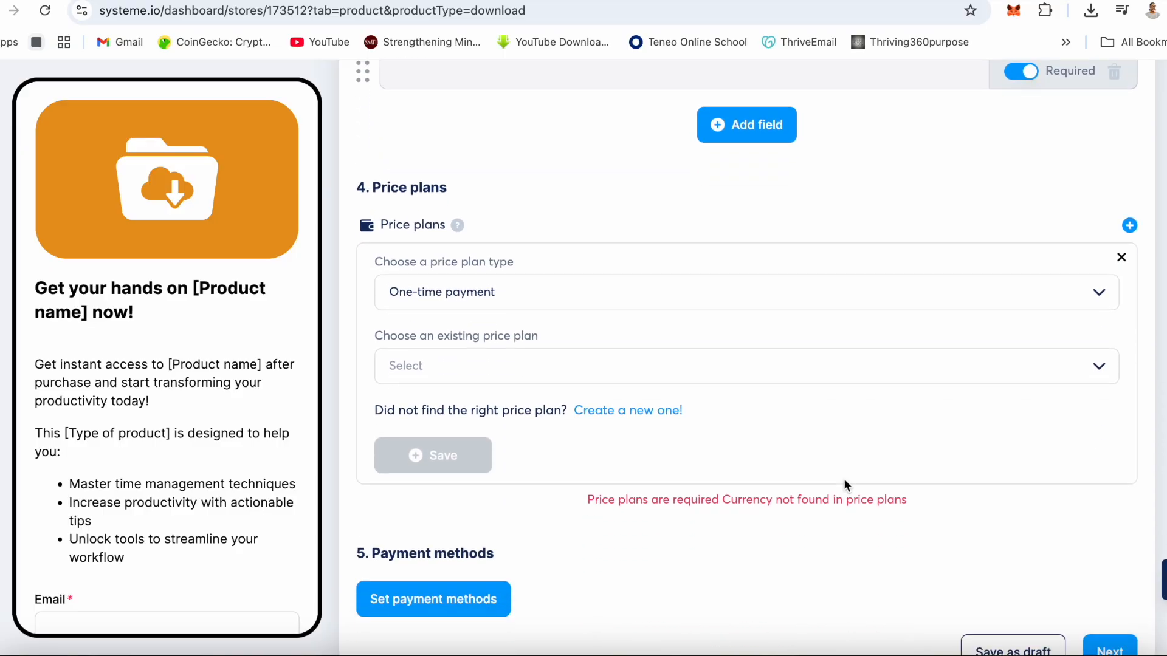
left_click(487, 367)
left_click(430, 395)
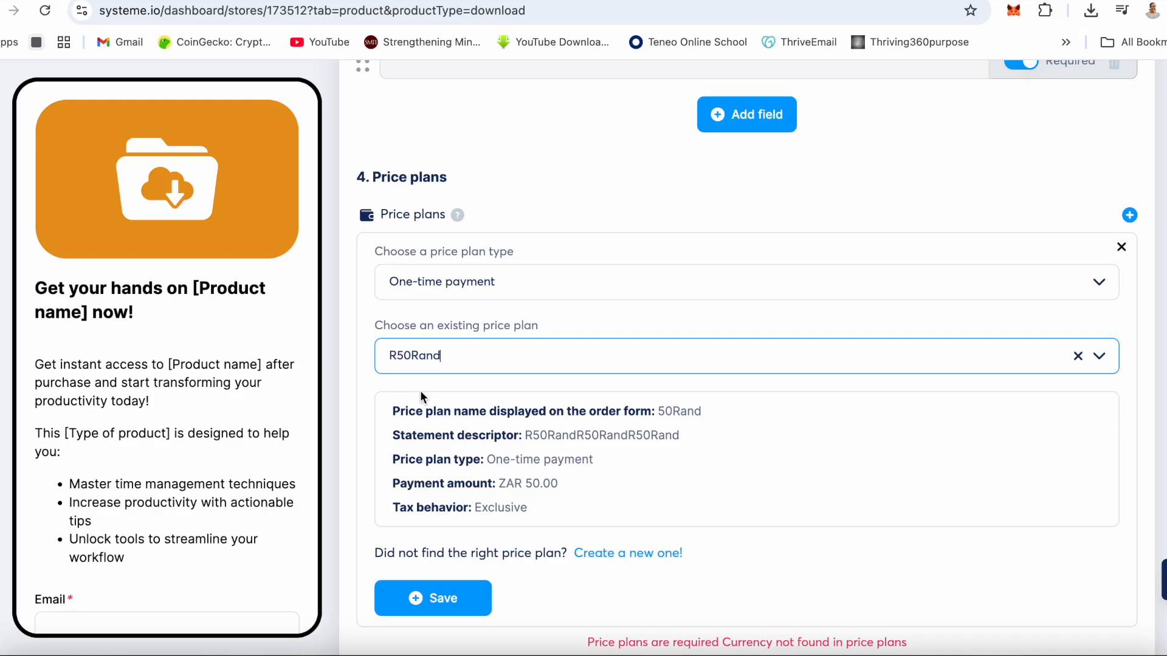
left_click(1129, 215)
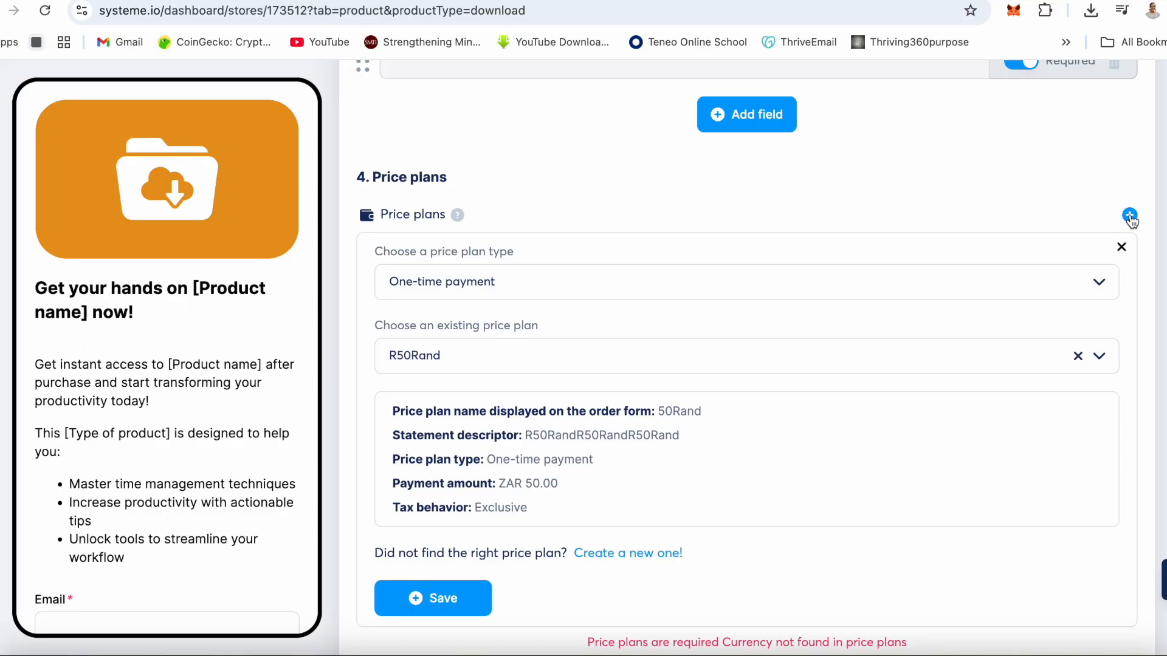
scroll(833, 334, "down", 3)
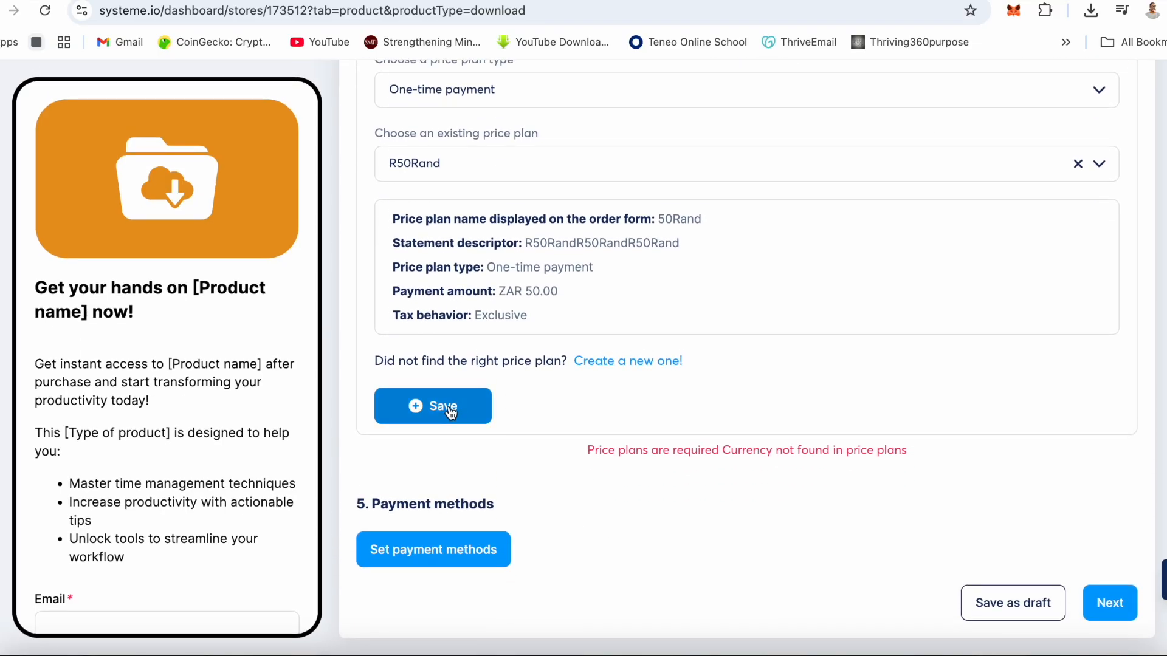
left_click(450, 413)
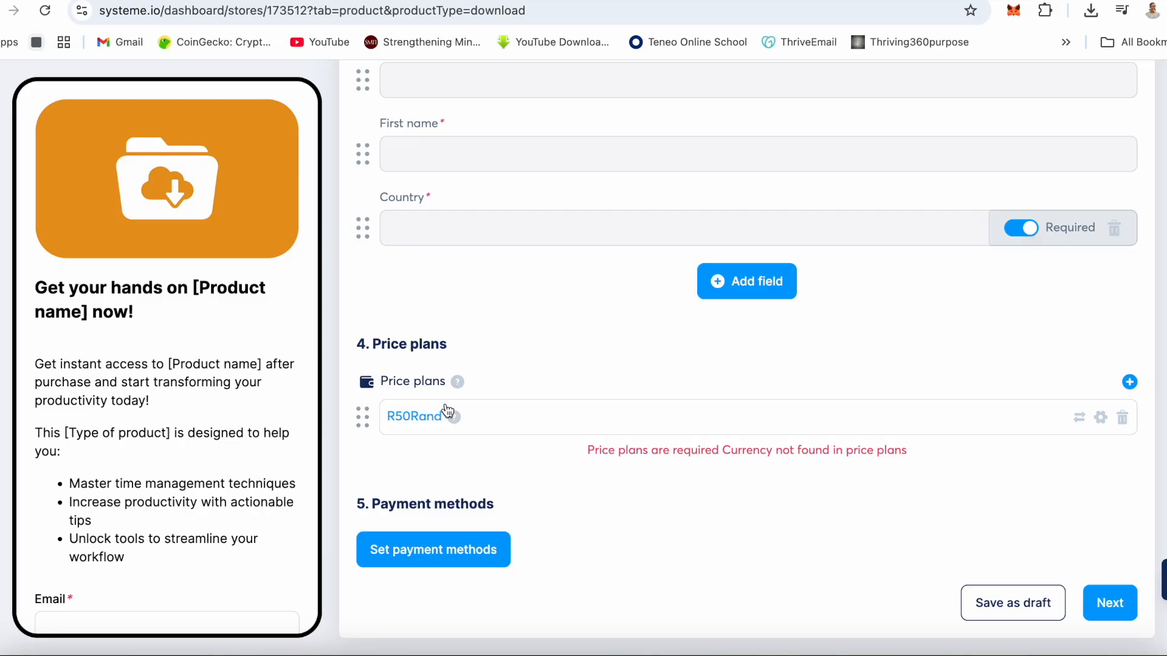
- Publish the Planner product and view the live ThriveProducts store page
left_click(1110, 604)
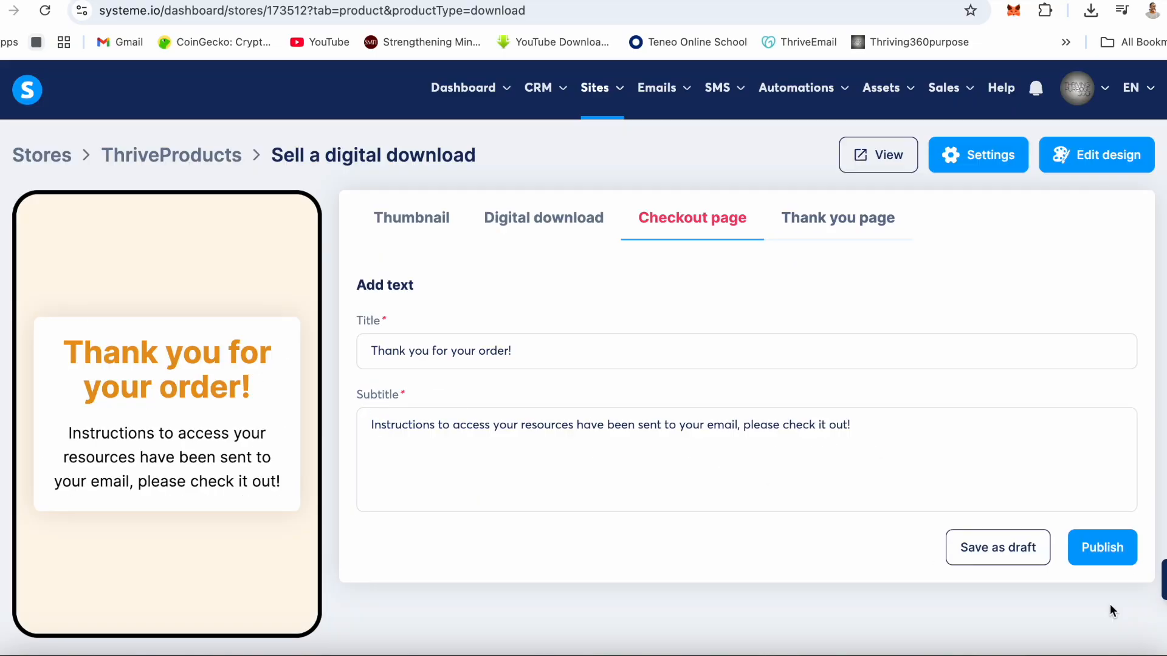
left_click(1090, 553)
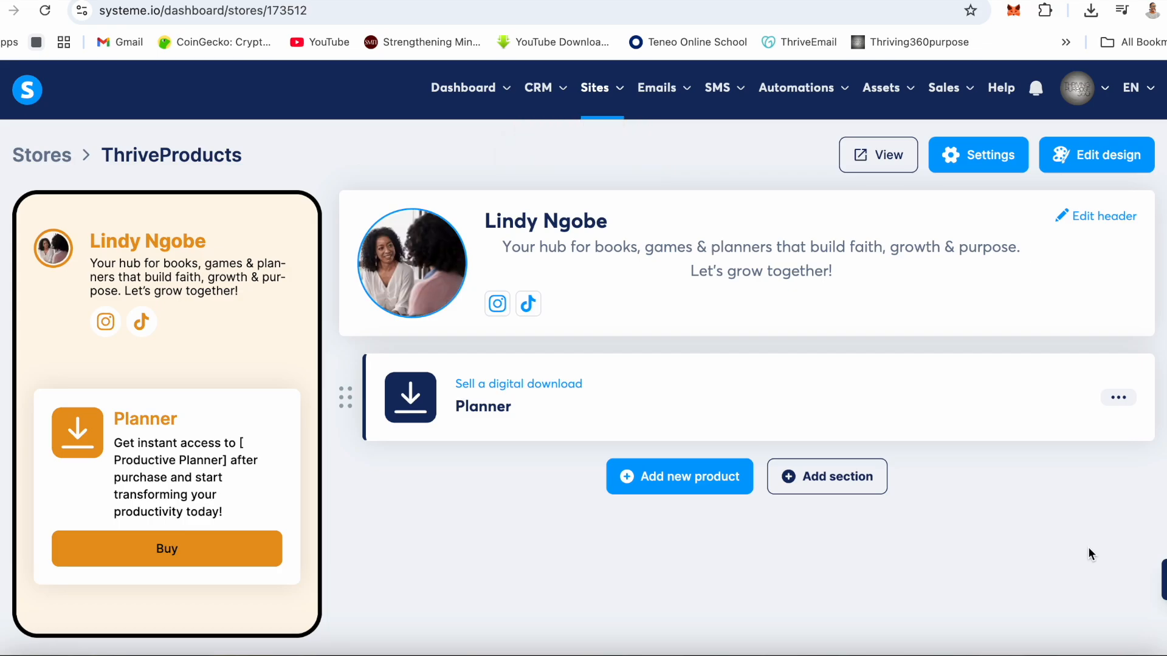
left_click(873, 154)
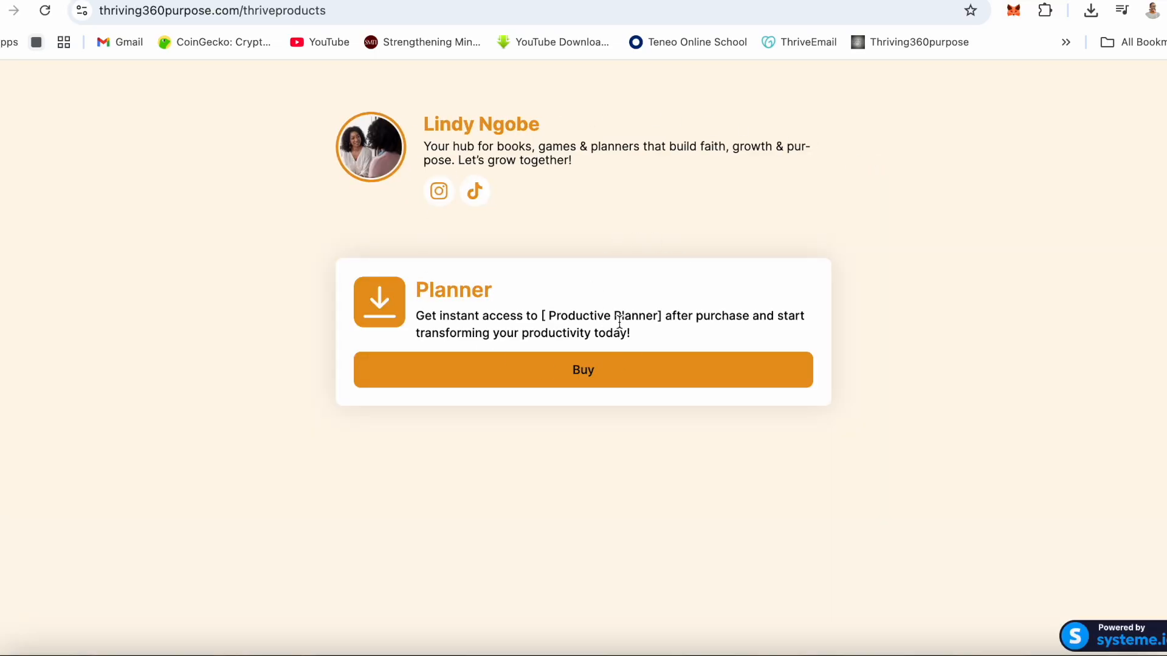
left_click(547, 0)
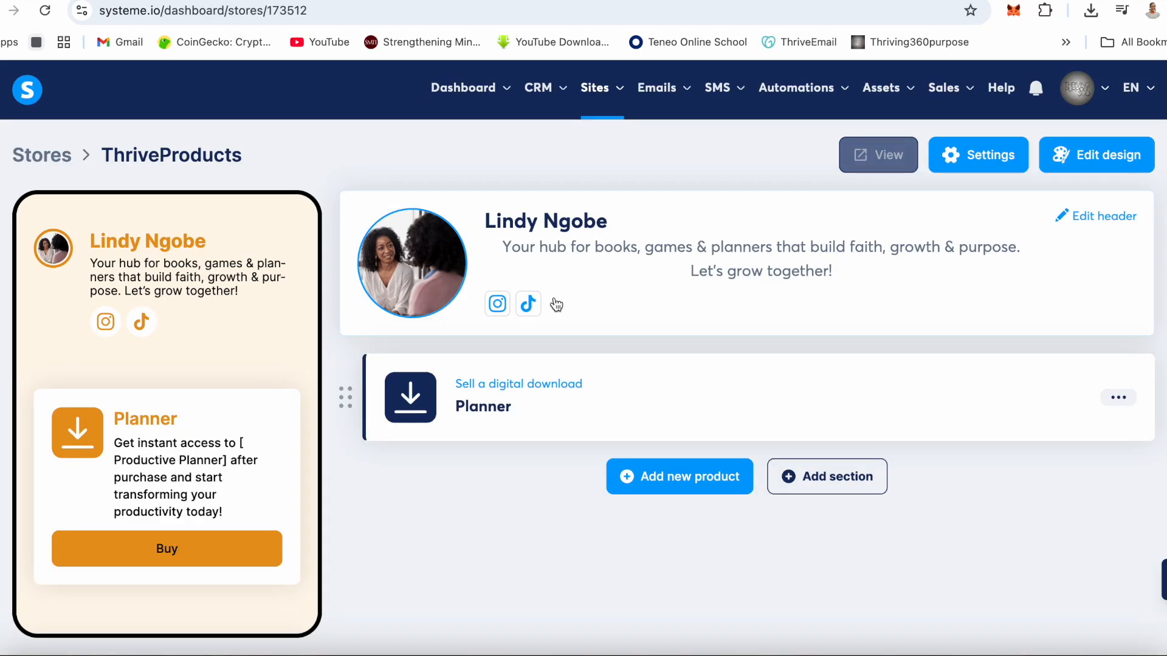
- Open the Planner product for editing and open the file chooser for its thumbnail image
left_click(1117, 399)
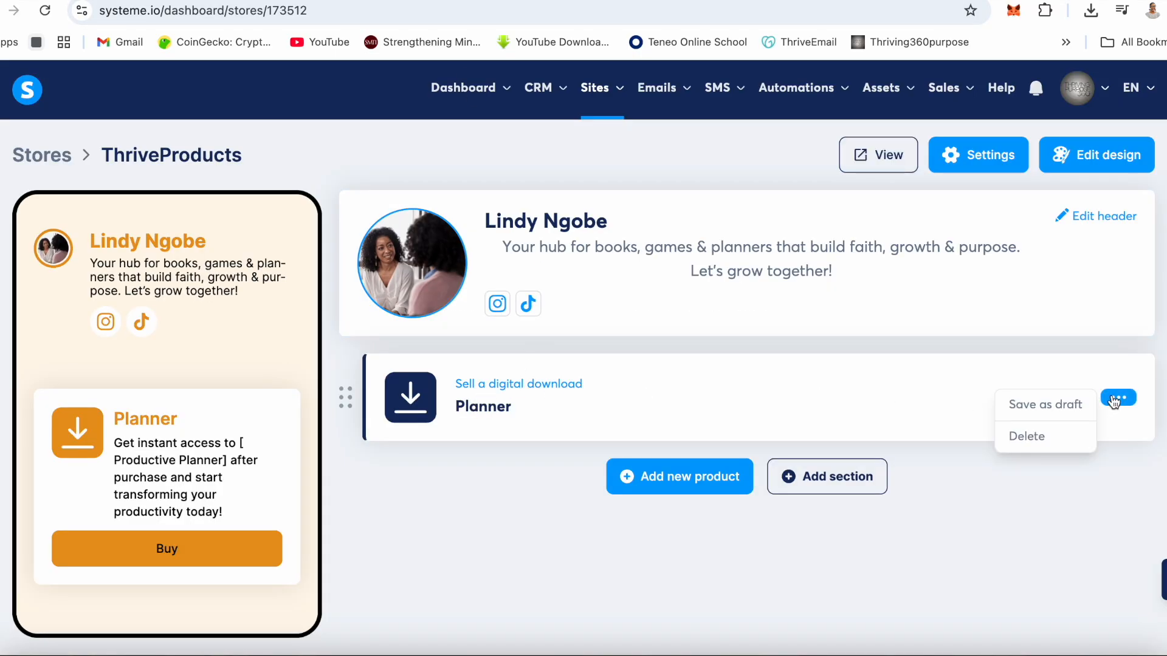
left_click(512, 389)
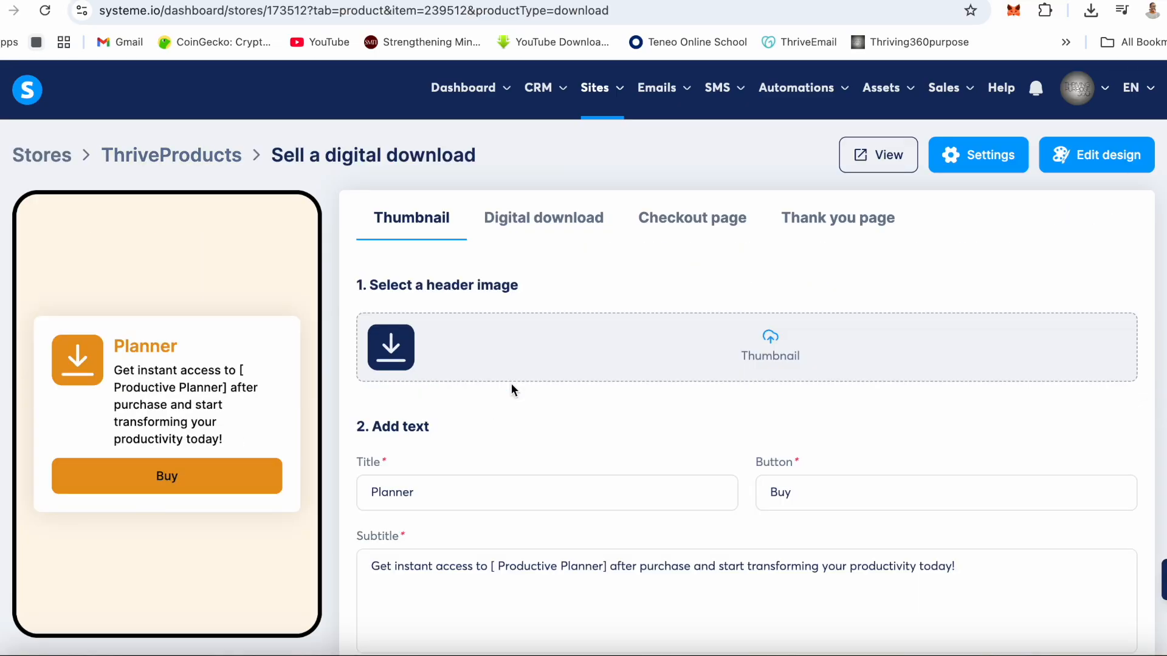
scroll(510, 382, "down", 1)
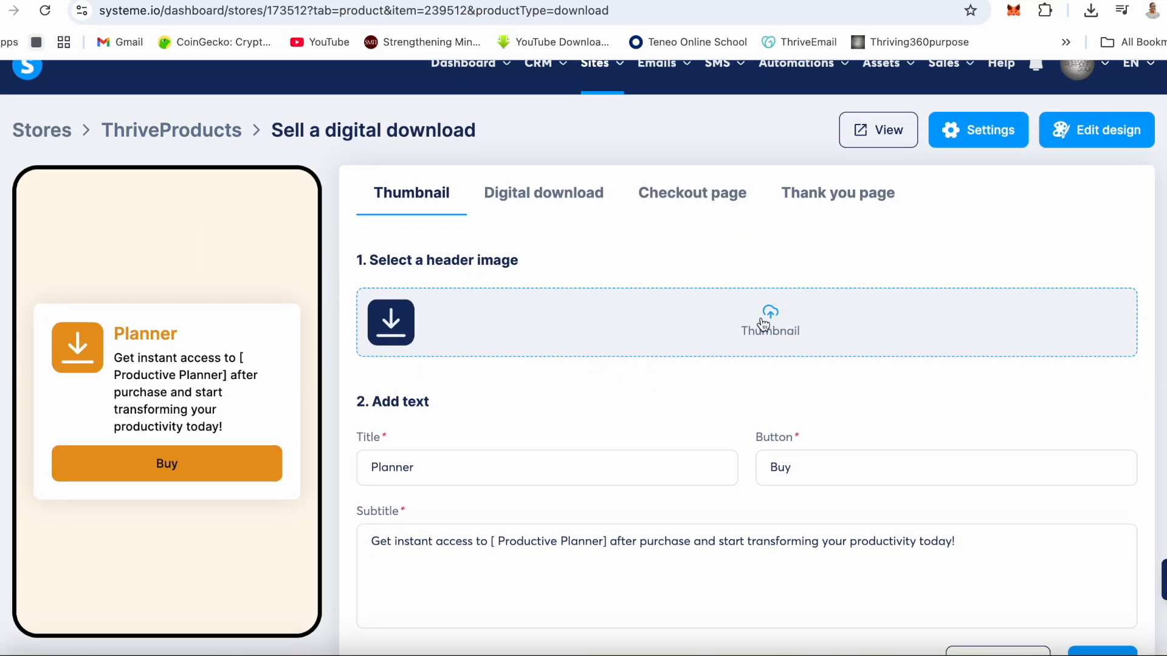
left_click(764, 323)
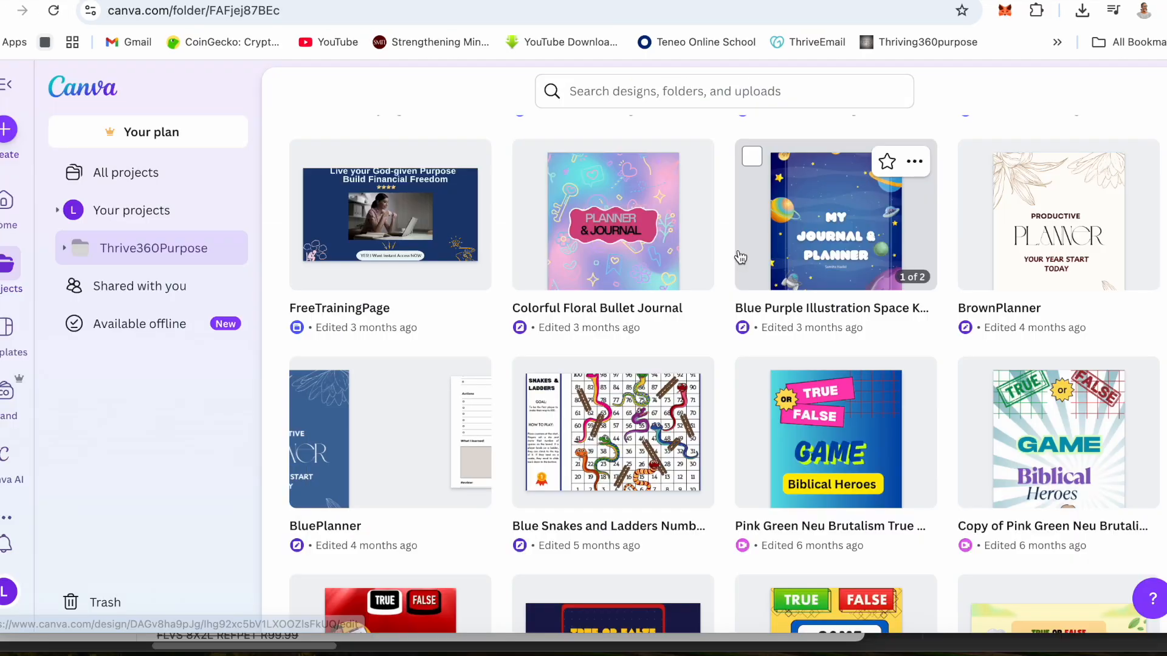
- In Canva, open the Colorful Floral Bullet Journal design and capture a screenshot of its cover page
left_click(624, 247)
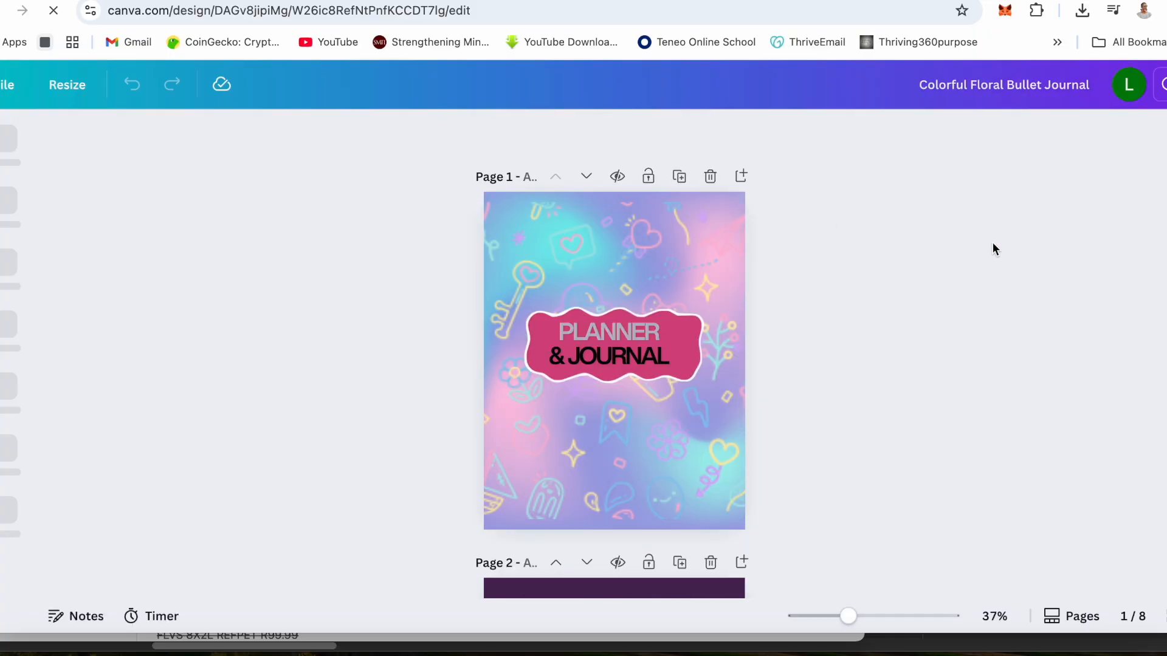
key("super+shift+4")
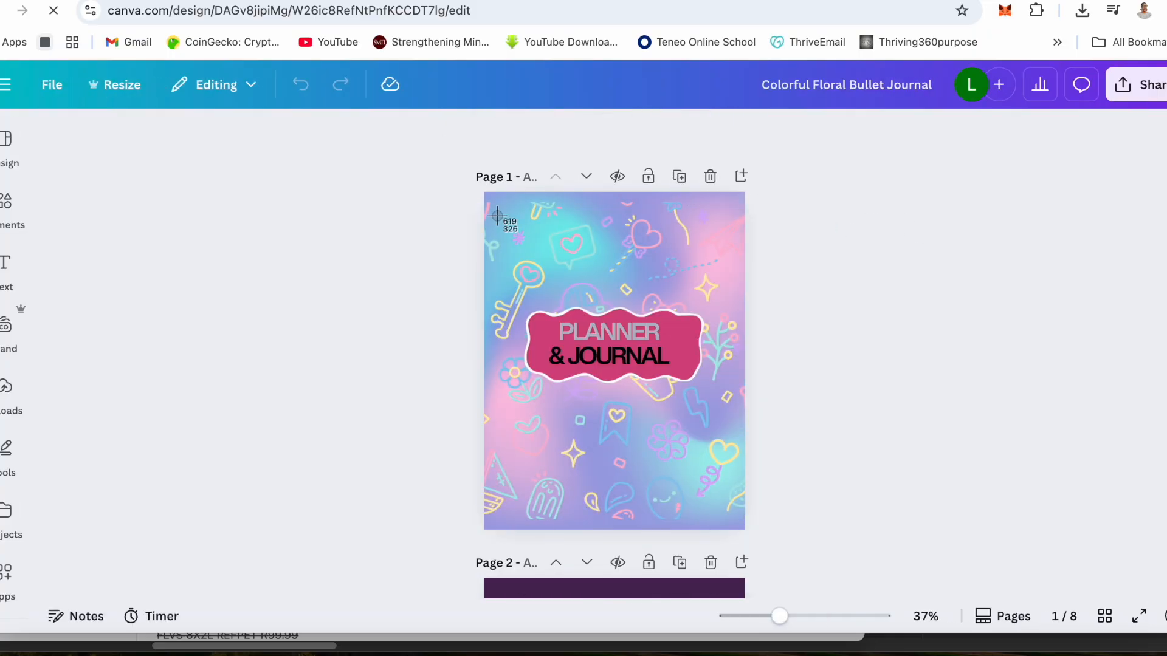
left_click_drag(486, 196, 745, 529)
- Switch back to the systeme.io file chooser and upload Screenshot 2025-12-10 at 17.27.23 from the Desktop folder
left_click(547, 0)
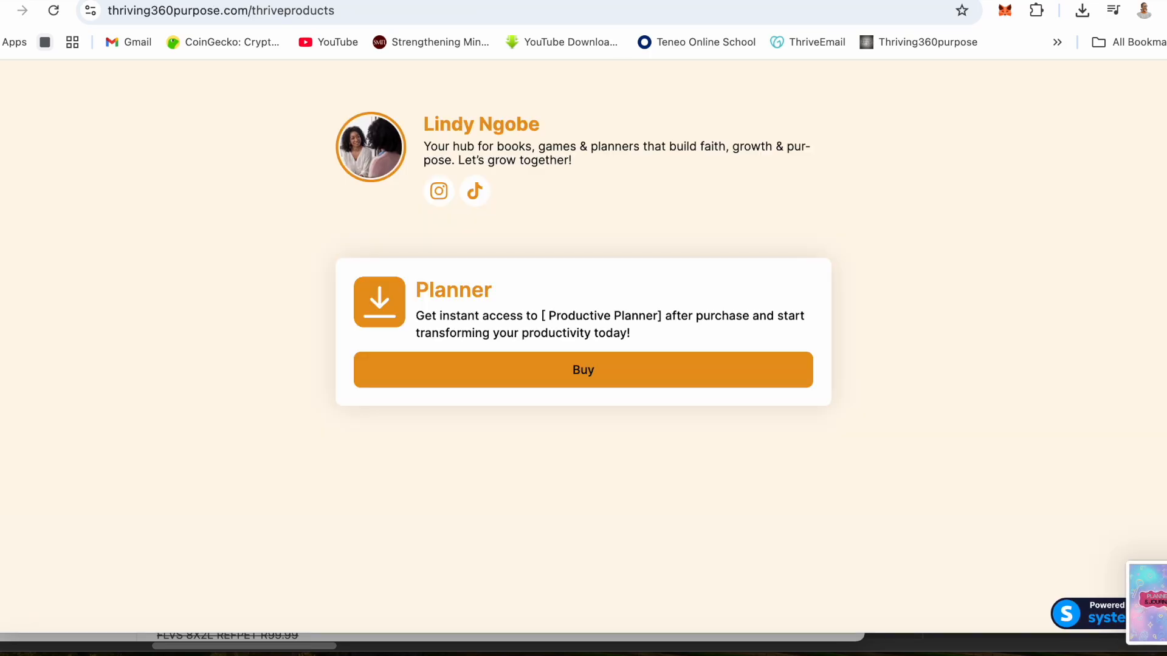
left_click(426, 0)
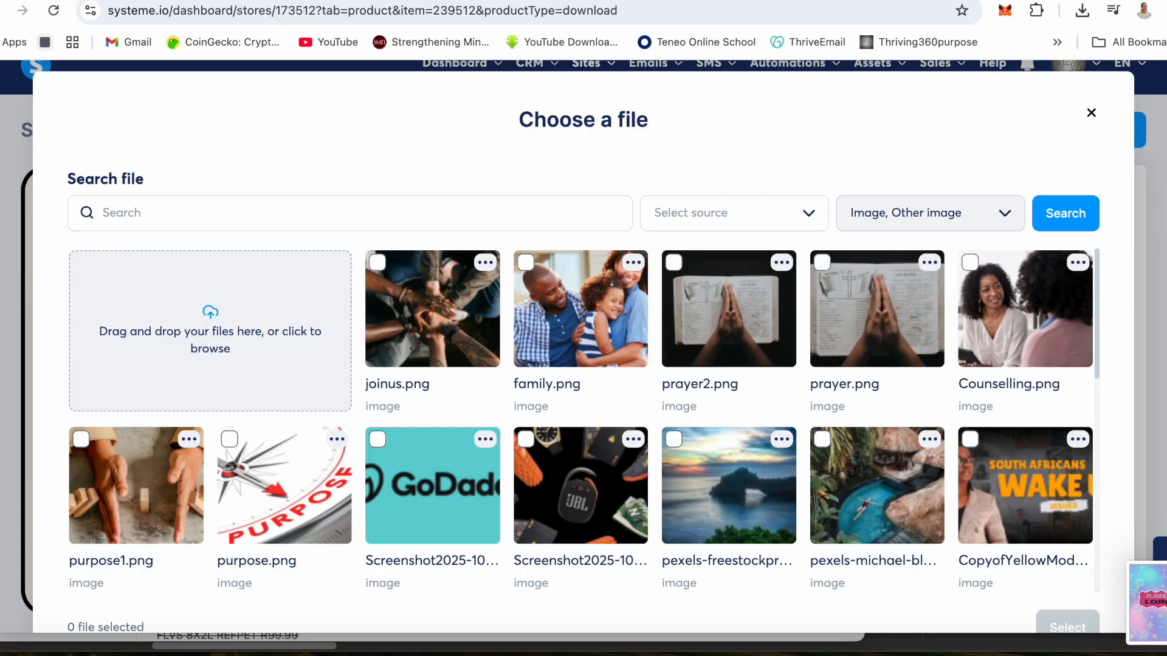
left_click(216, 311)
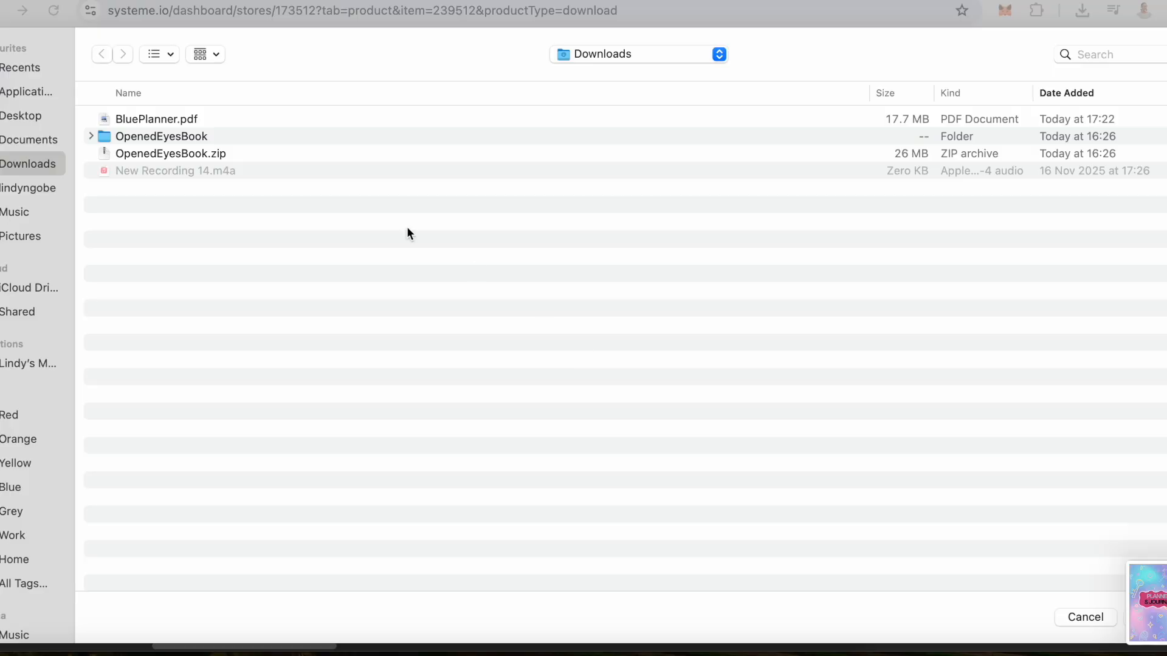
left_click(21, 117)
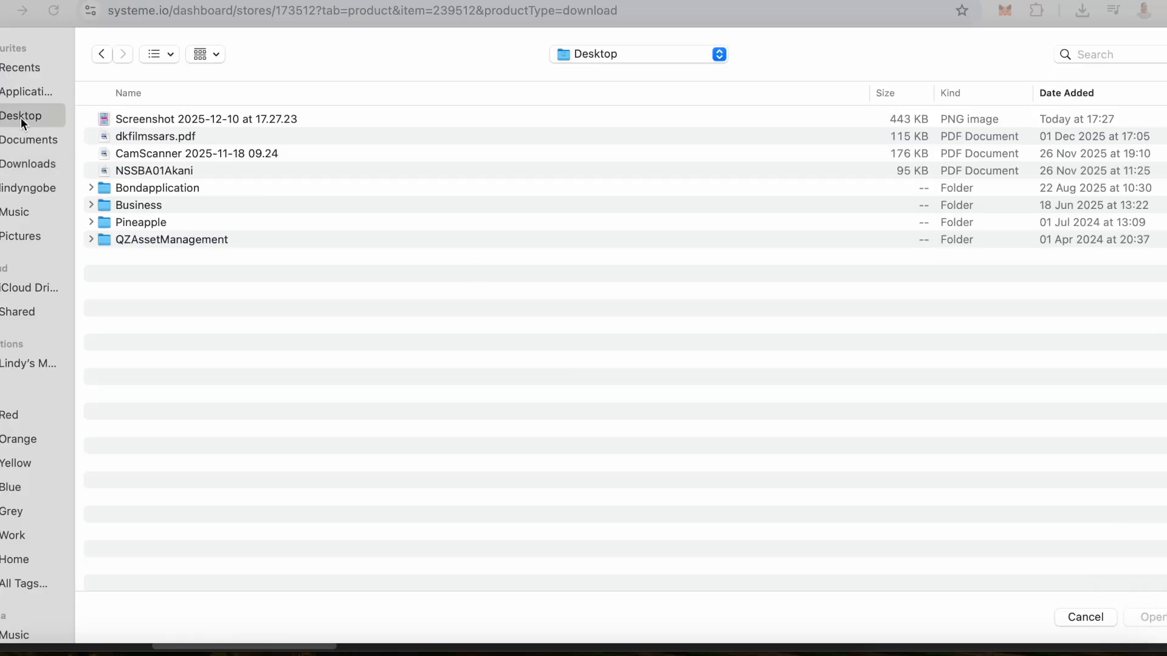
left_click(135, 122)
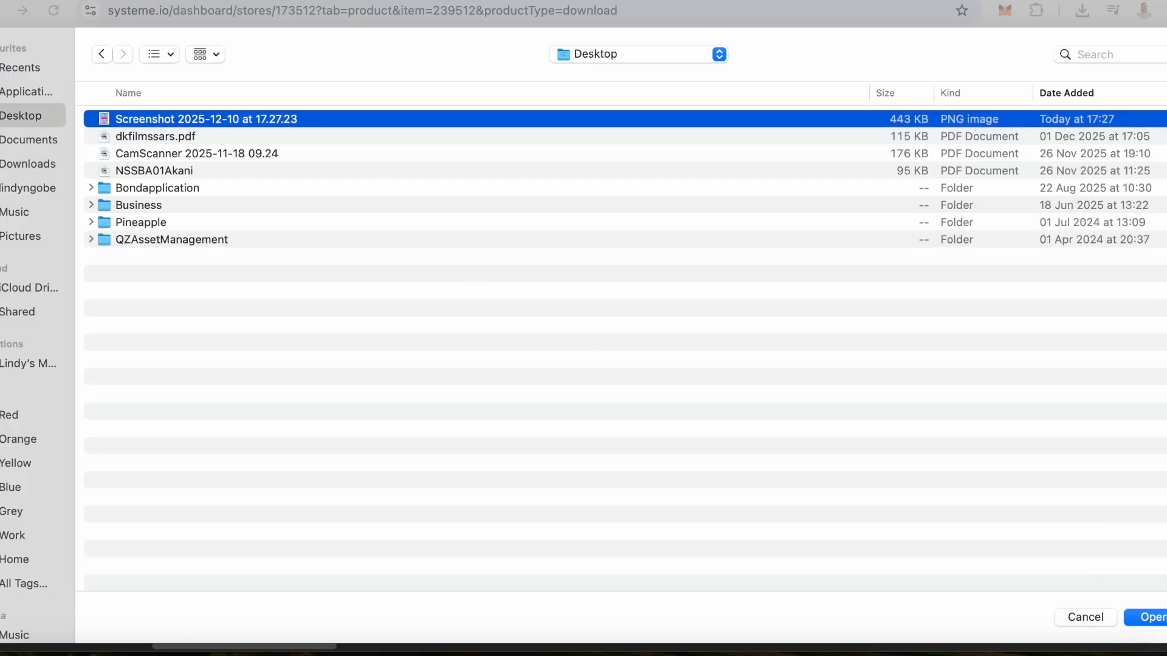
left_click(1149, 616)
left_click(799, 594)
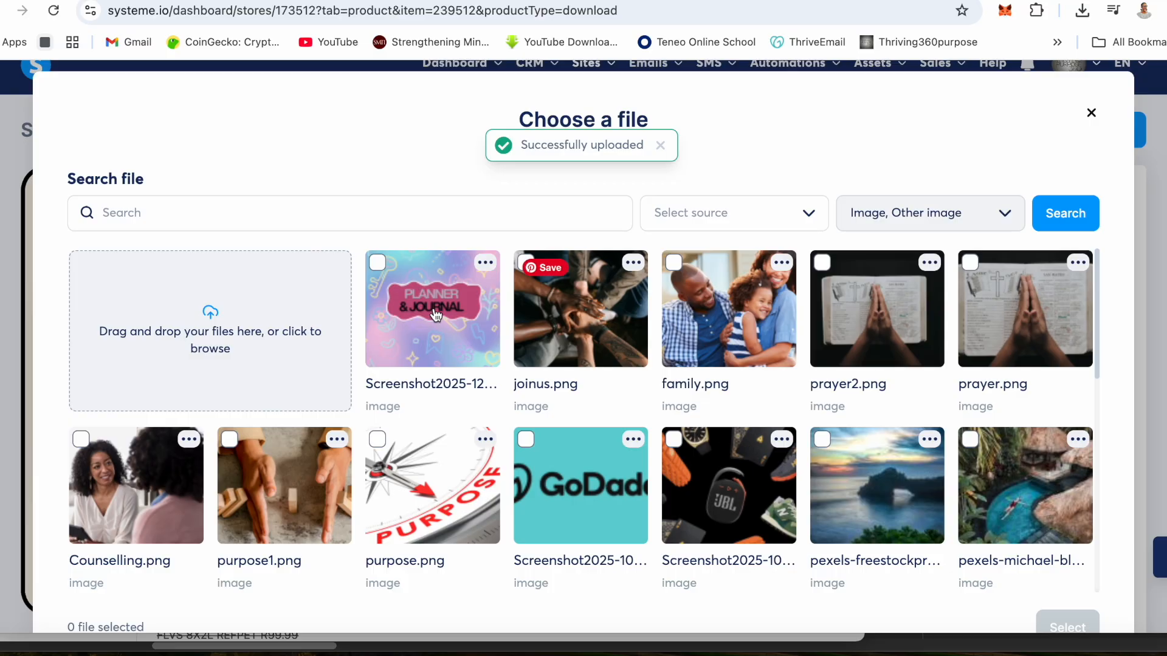
- Set the uploaded cover screenshot, cropped to 1:1, as the Planner thumbnail and try to publish the product
left_click(377, 263)
left_click(1067, 623)
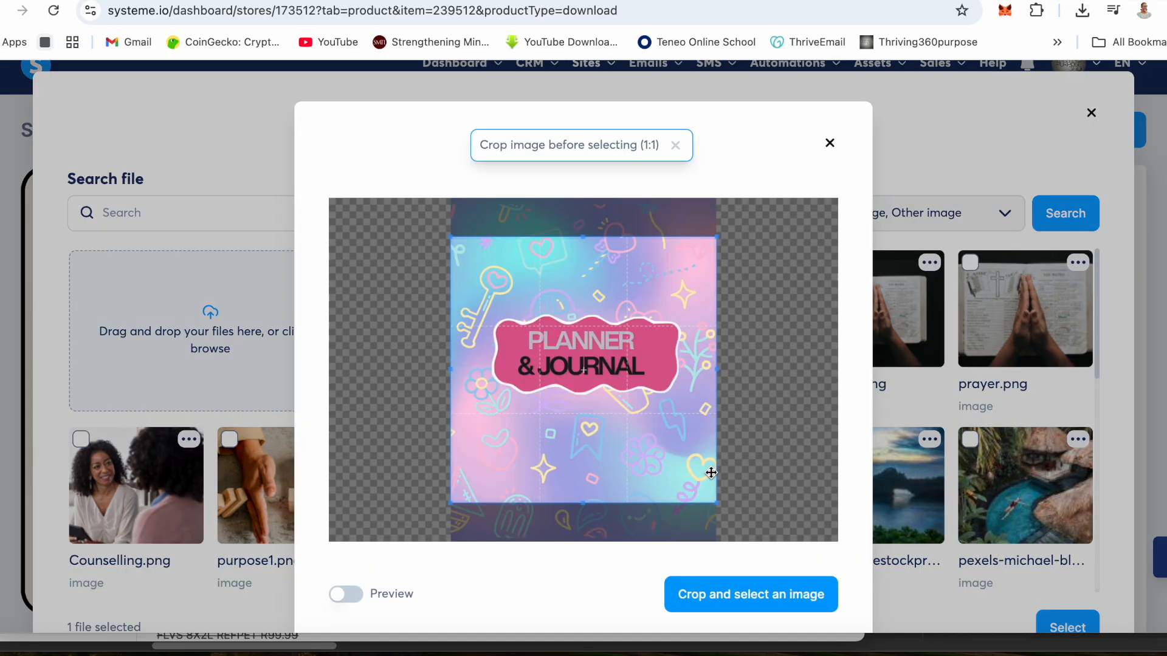
left_click(749, 593)
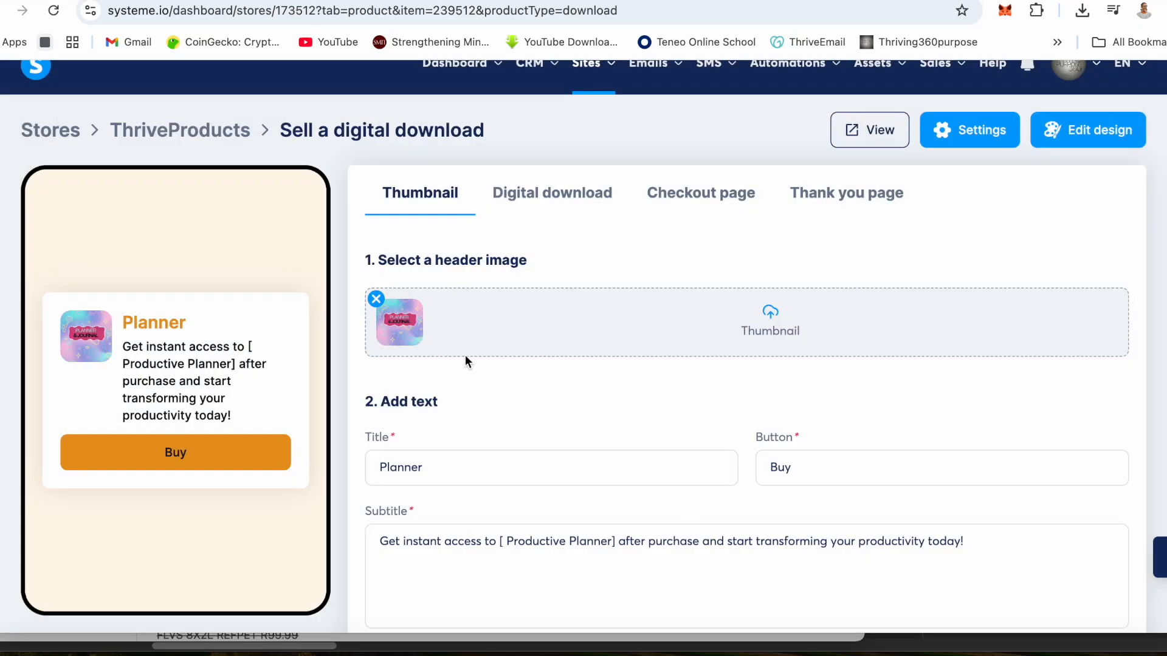
scroll(648, 361, "down", 2)
left_click(1094, 580)
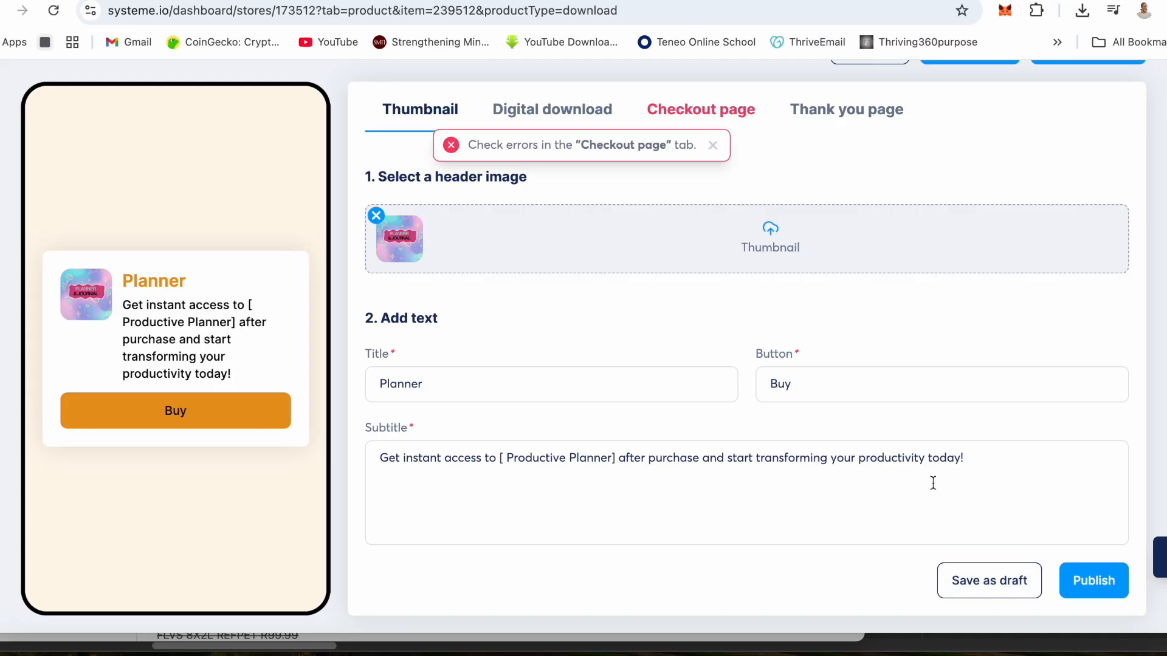
- Add the existing one-time payment price plan R50Rand to the Planner's checkout page, save it and publish the product
left_click(703, 113)
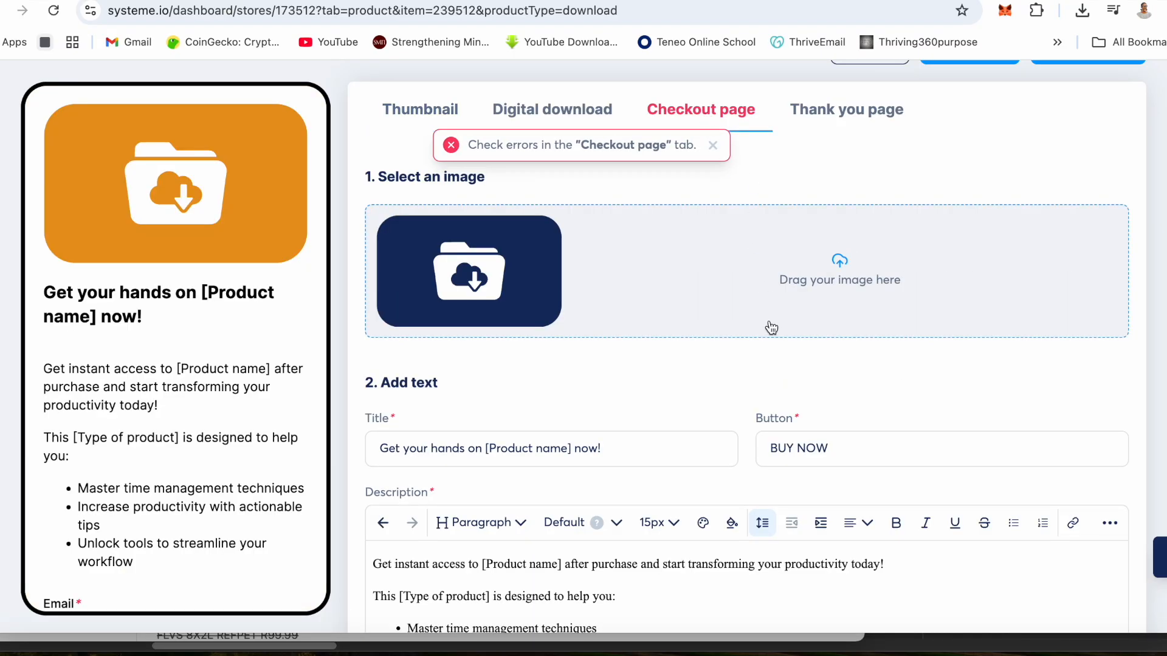
scroll(769, 321, "down", 5)
scroll(770, 321, "down", 8)
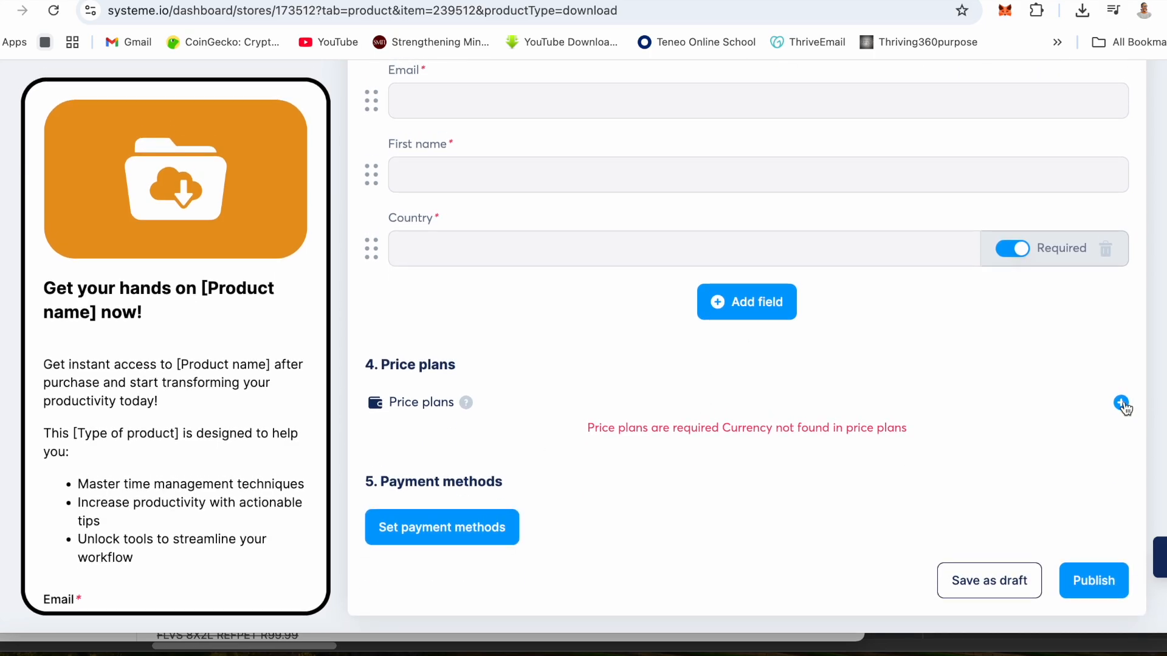
left_click(1121, 403)
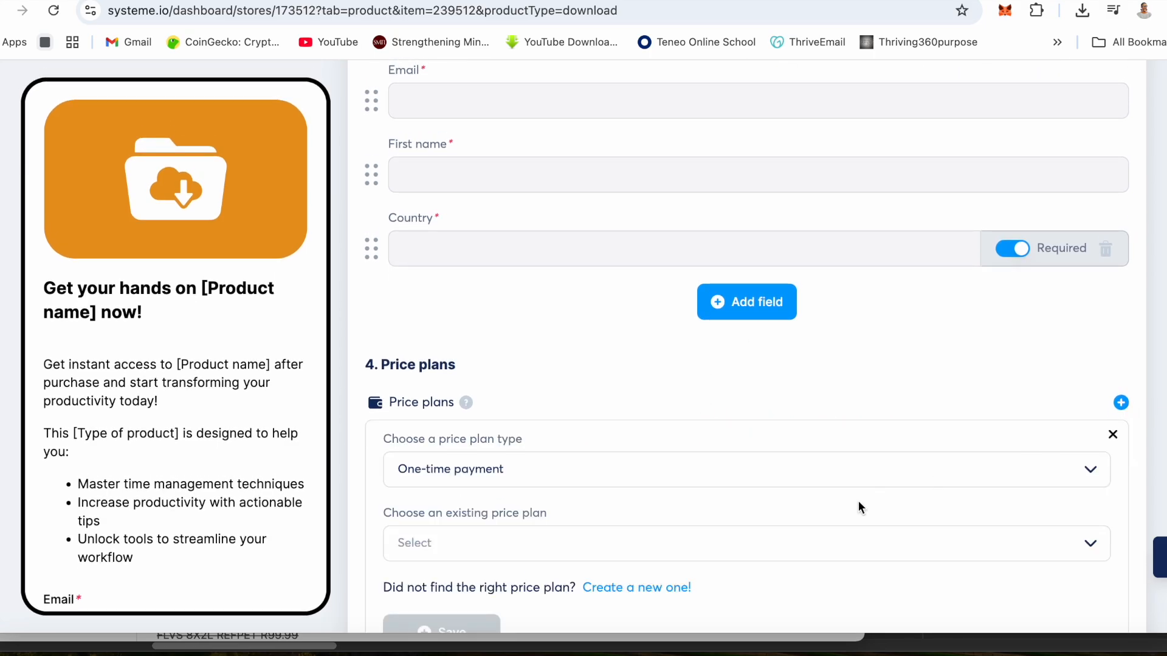
left_click(524, 546)
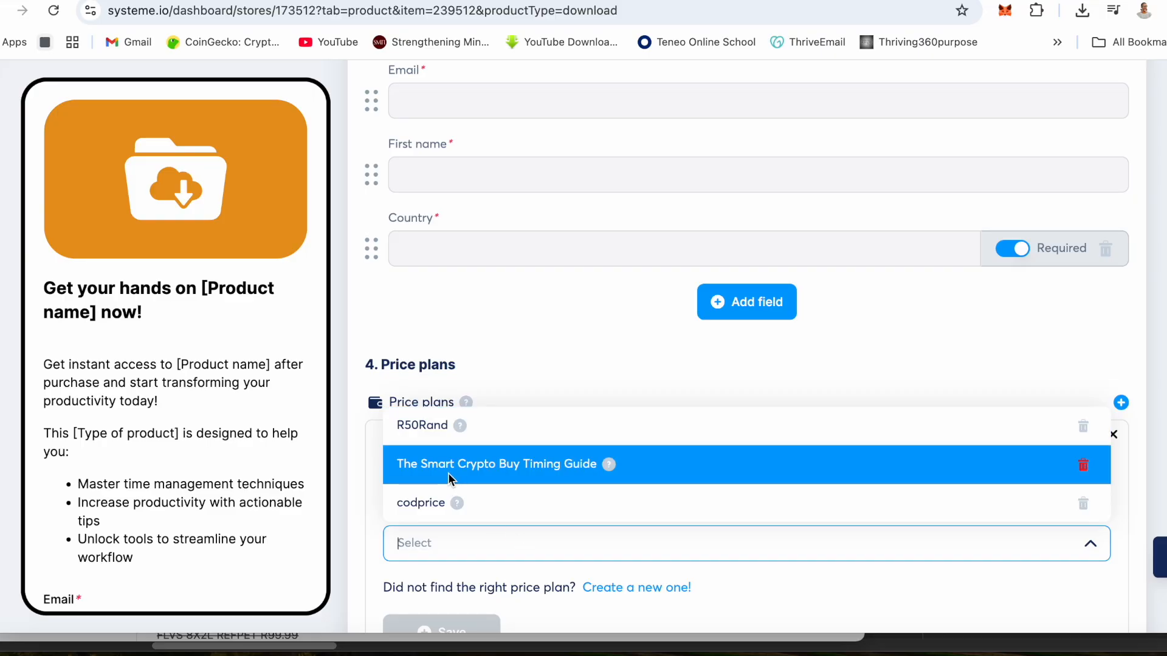
left_click(429, 424)
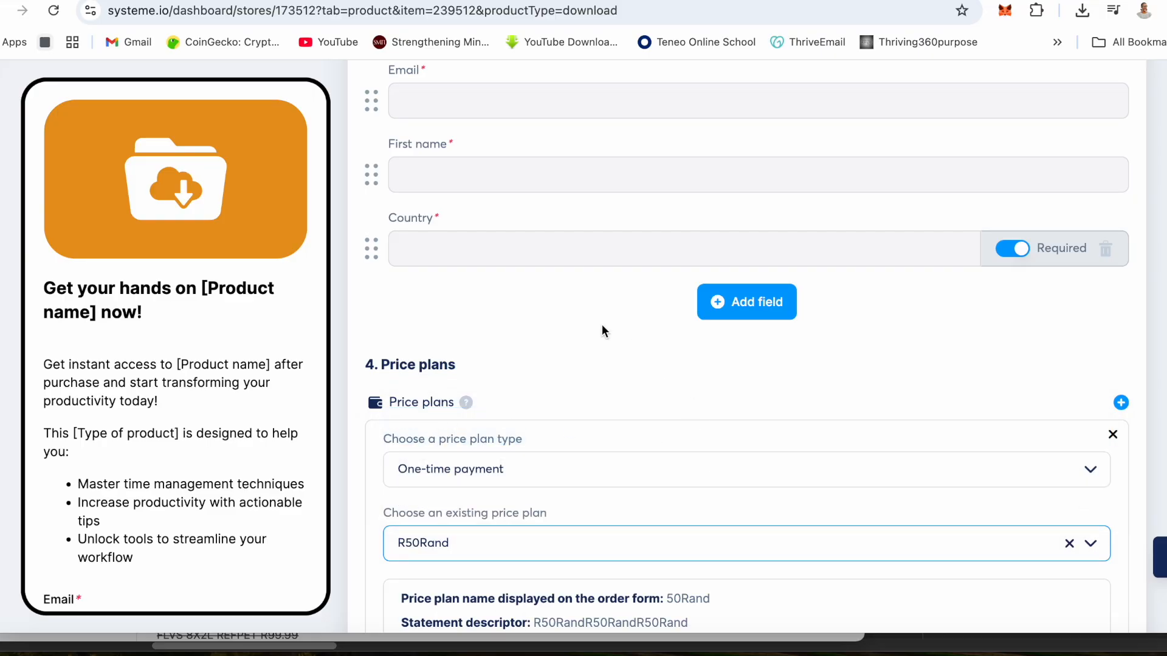
scroll(584, 318, "down", 7)
left_click(453, 383)
left_click(1099, 584)
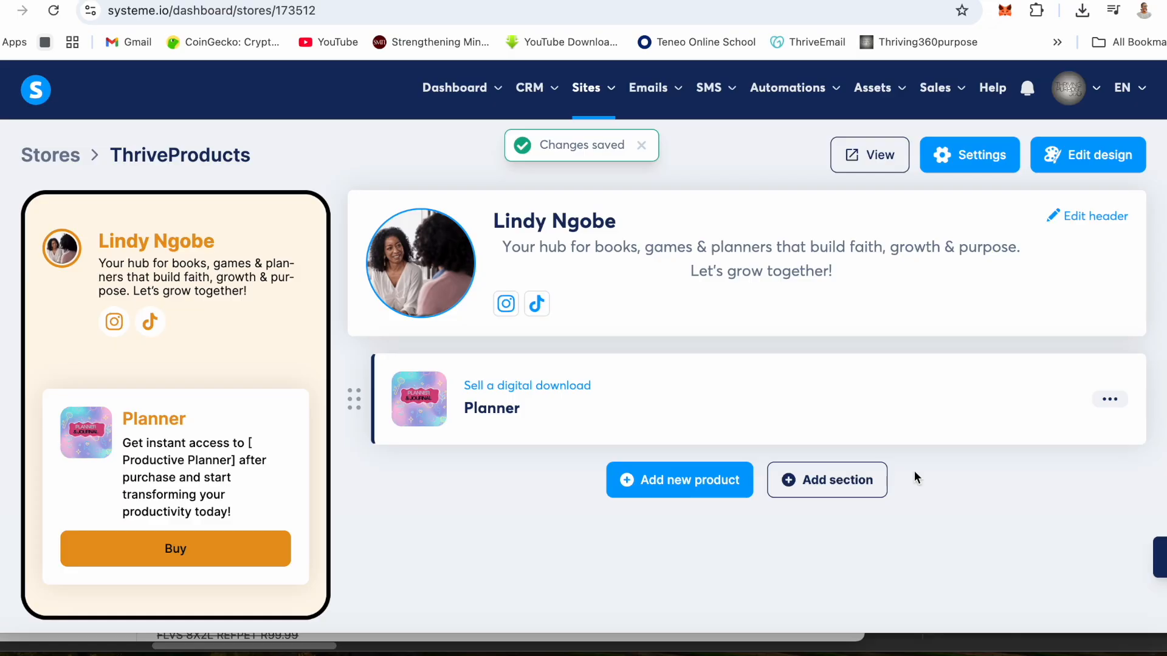
- View the live store, open the Planner's checkout page to review its text, fields, plan and order summary, and return to the storefront
left_click(867, 163)
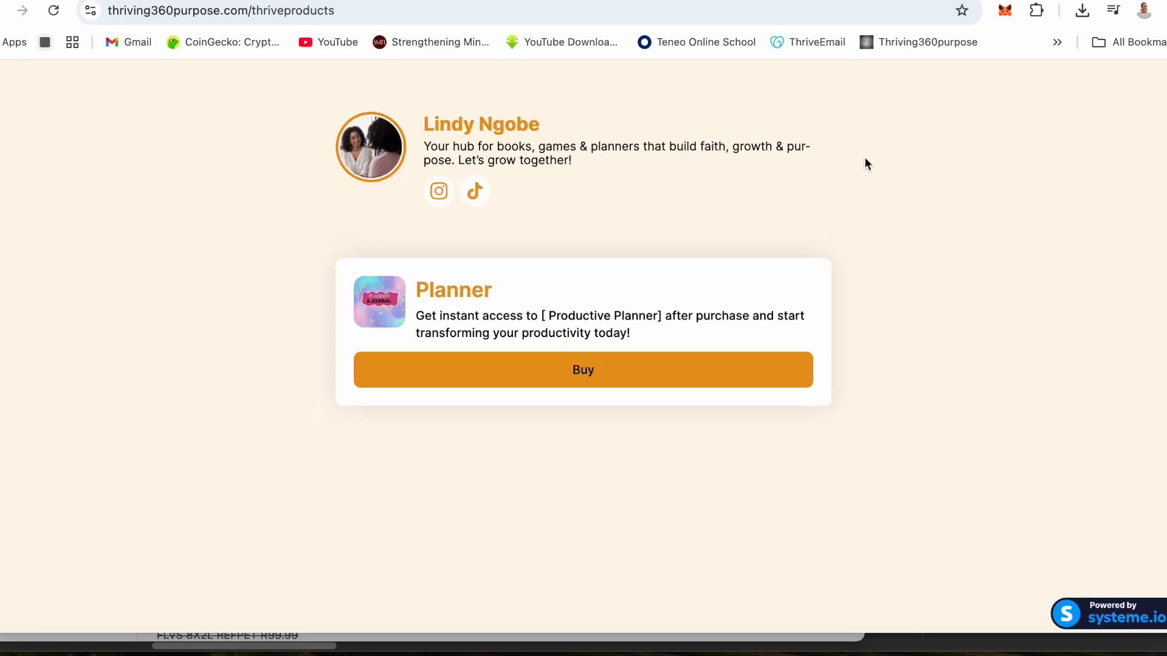
left_click(589, 374)
scroll(590, 376, "down", 1)
scroll(589, 378, "down", 7)
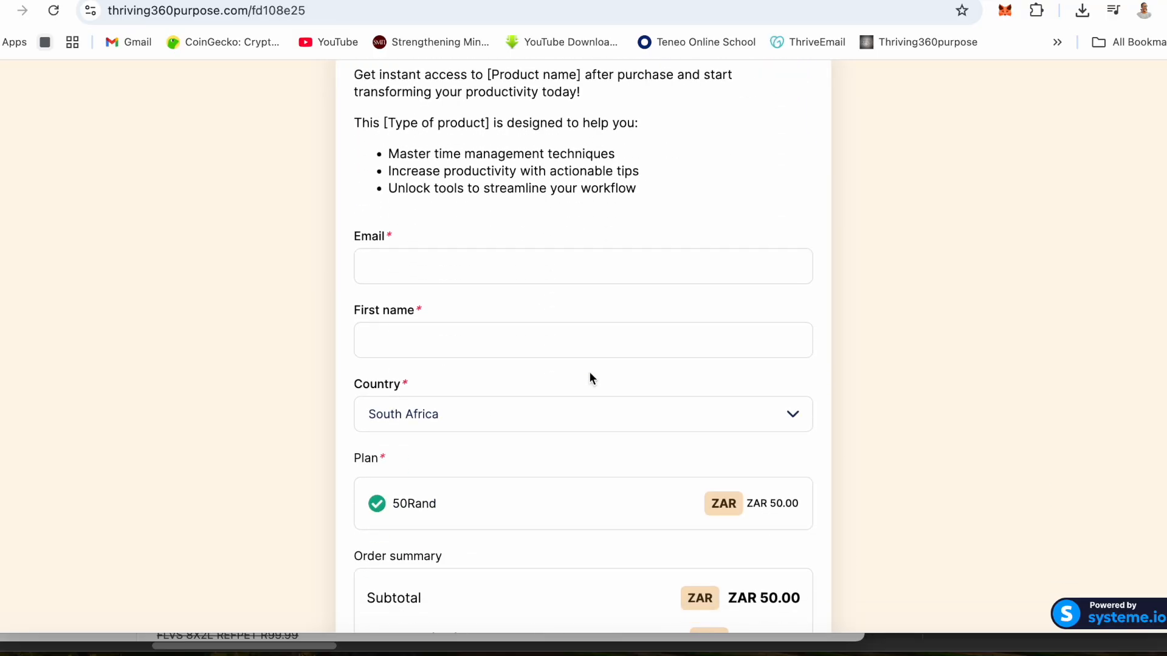
scroll(591, 378, "down", 3)
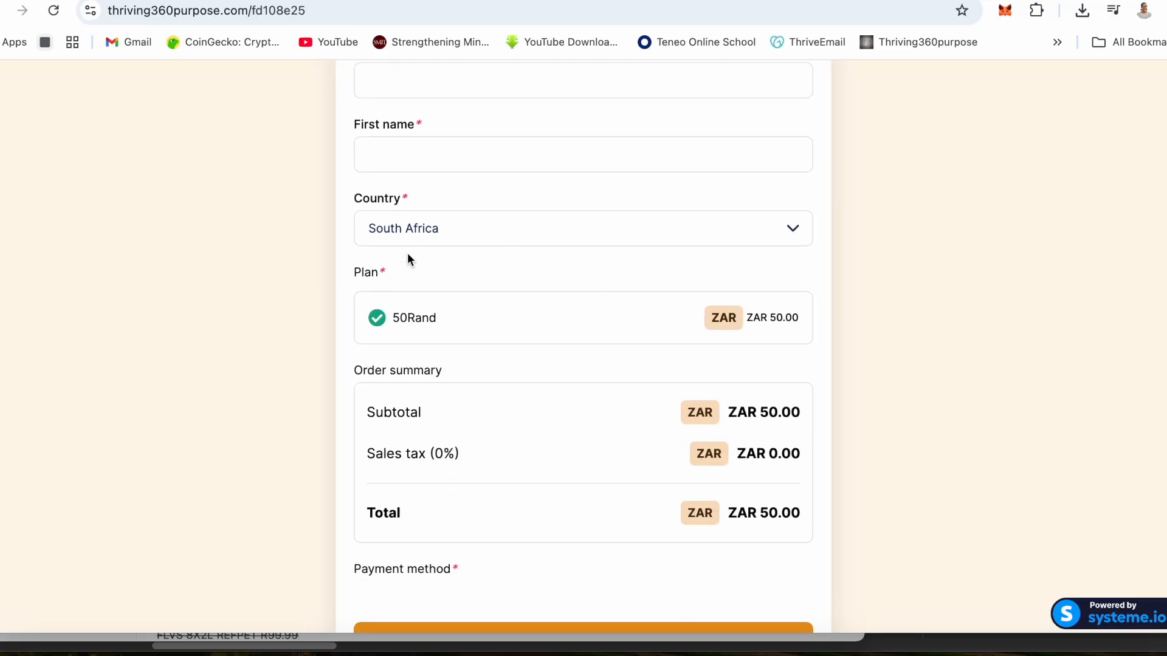
scroll(604, 440, "down", 1)
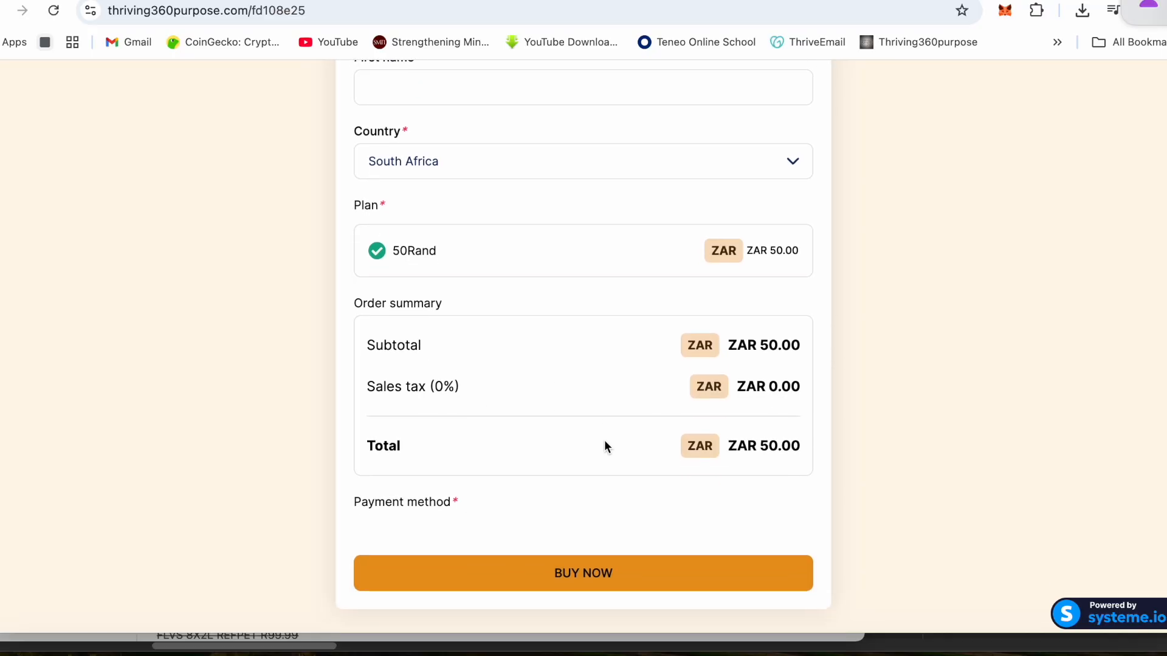
scroll(604, 443, "up", 5)
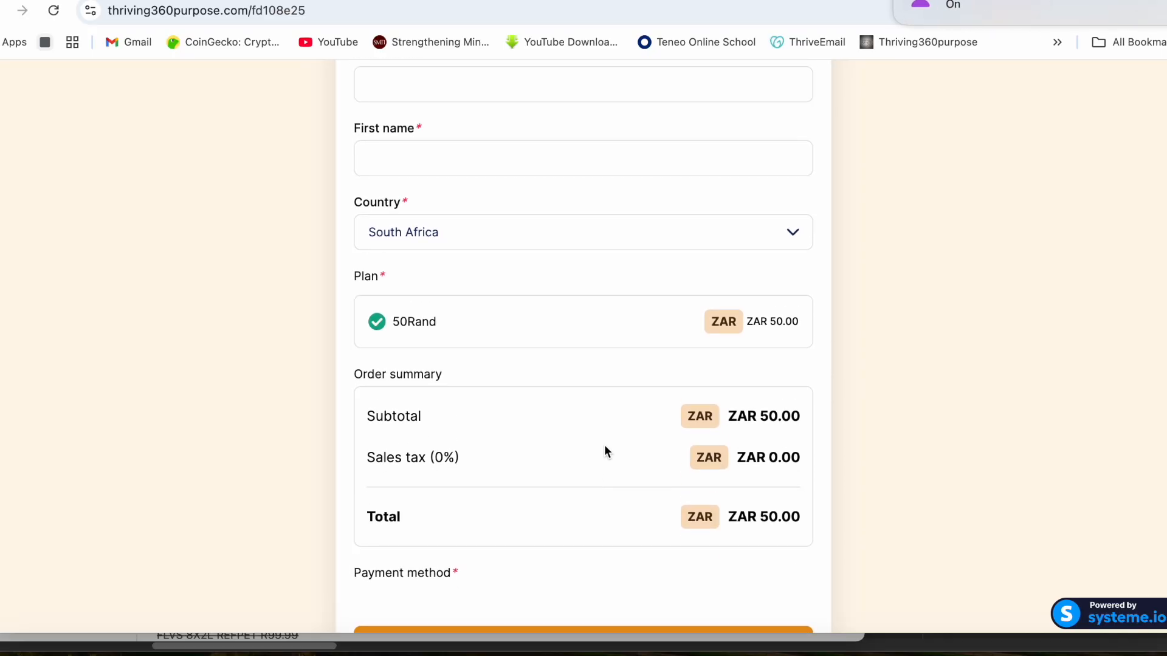
scroll(604, 444, "up", 3)
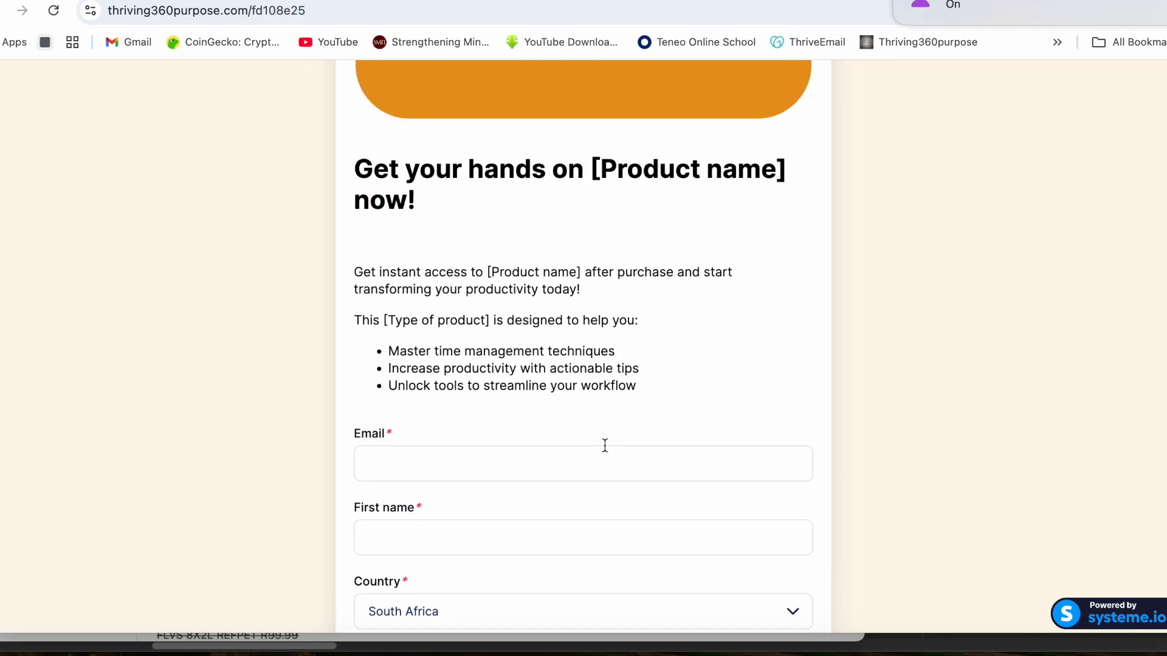
scroll(581, 446, "up", 4)
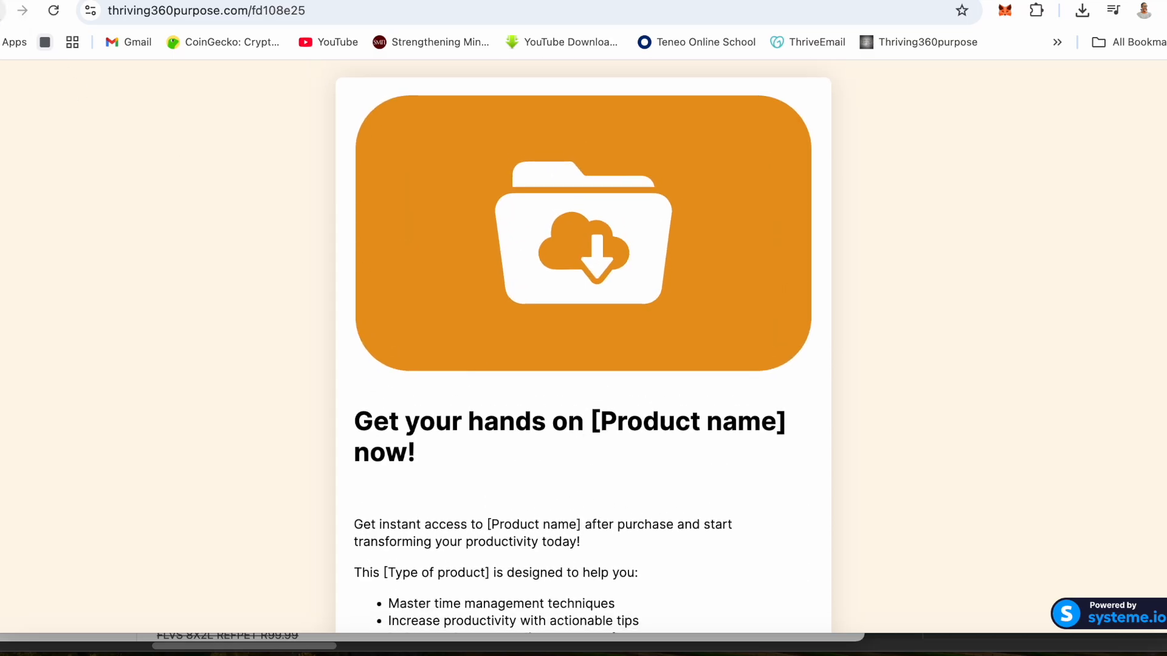
left_click(3, 11)
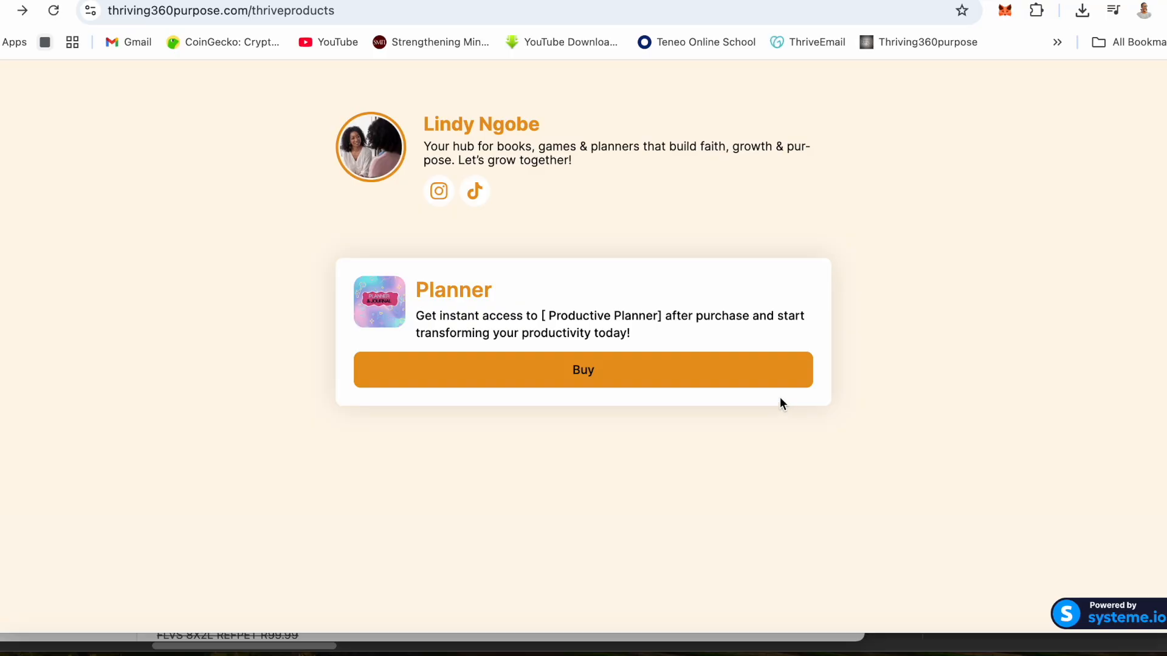
- Return to the systeme.io dashboard, open the payment gateways in the account settings and look through the available providers
left_click(369, 1)
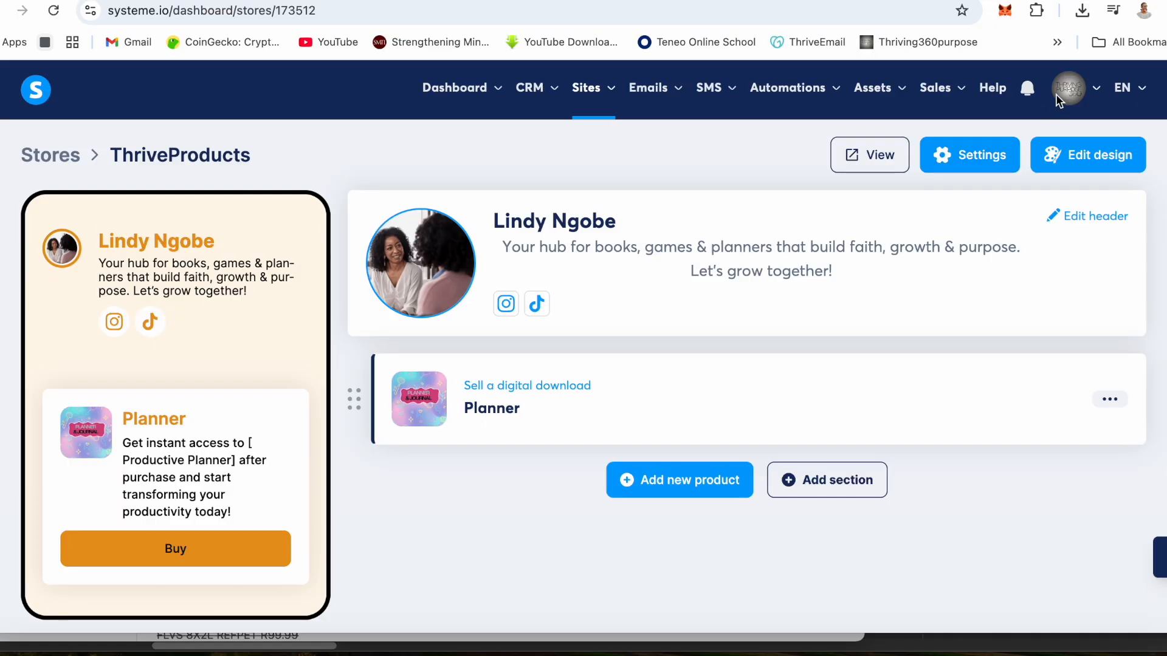
mouse_move(1059, 95)
left_click(1028, 189)
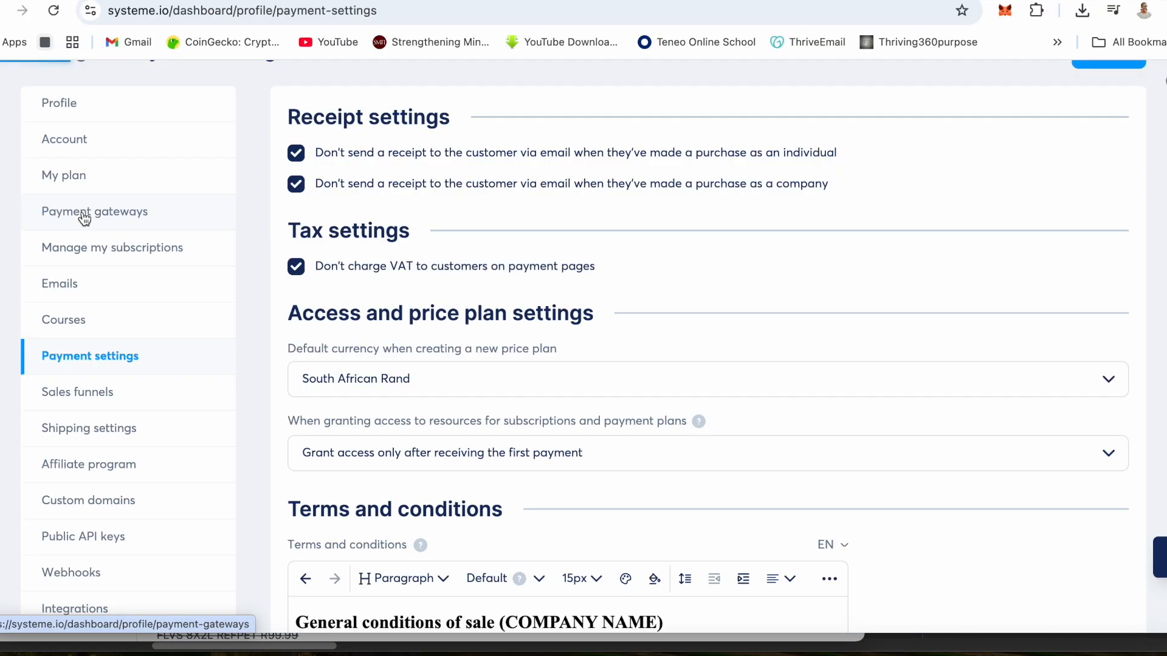
left_click(83, 218)
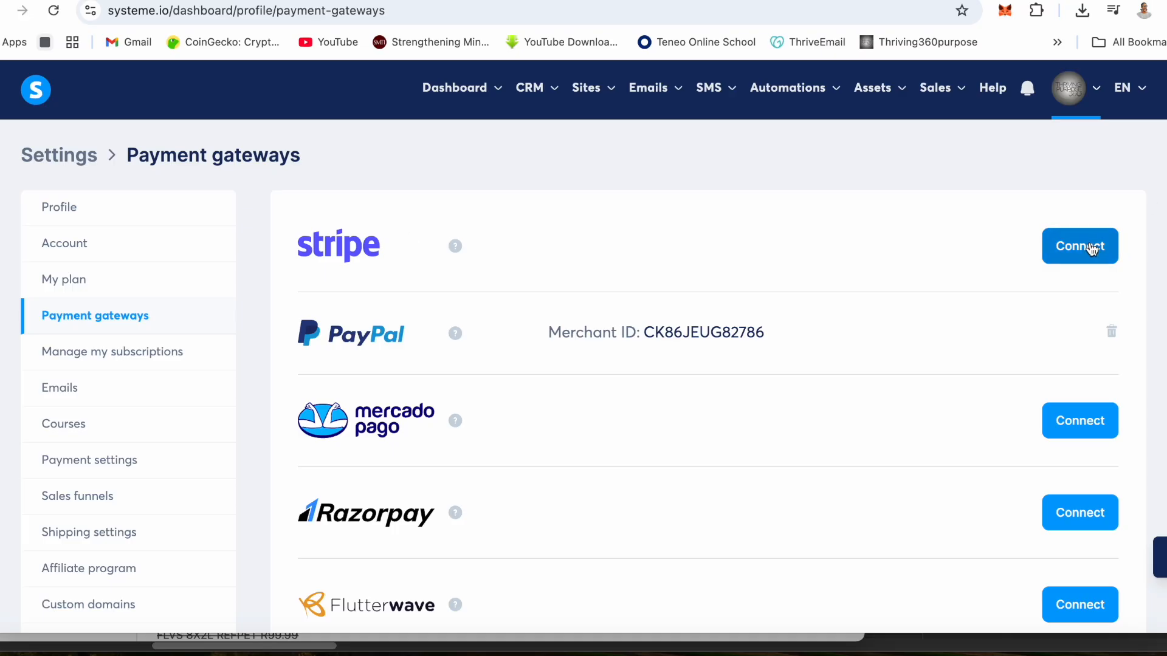
scroll(685, 346, "down", 9)
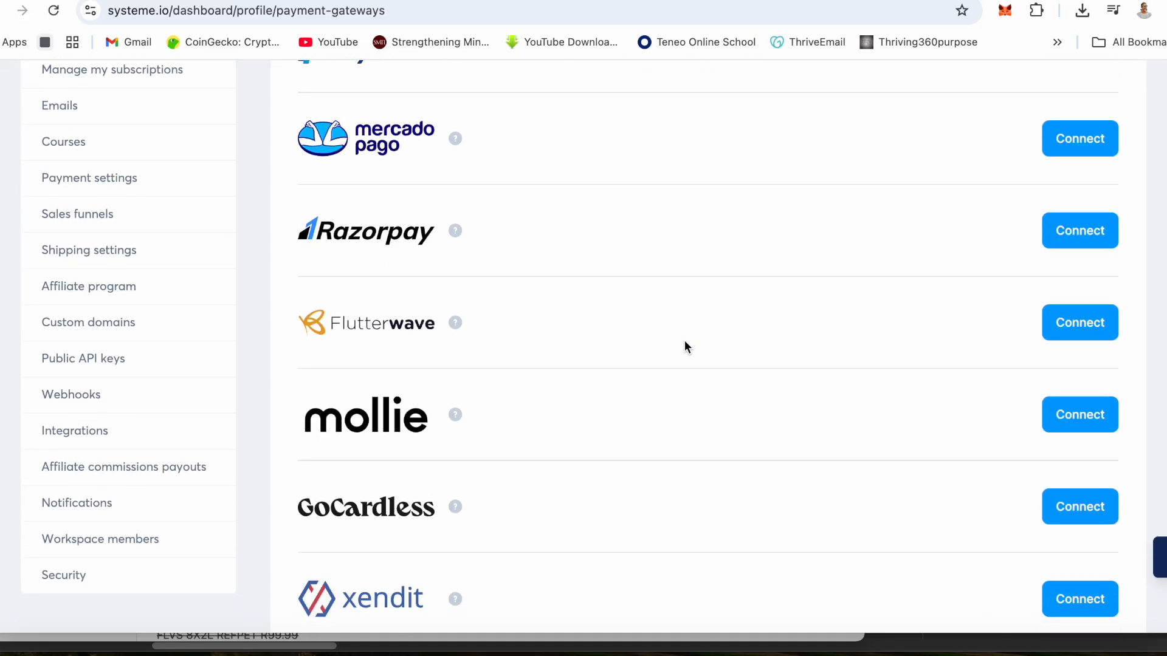
scroll(685, 342, "down", 1)
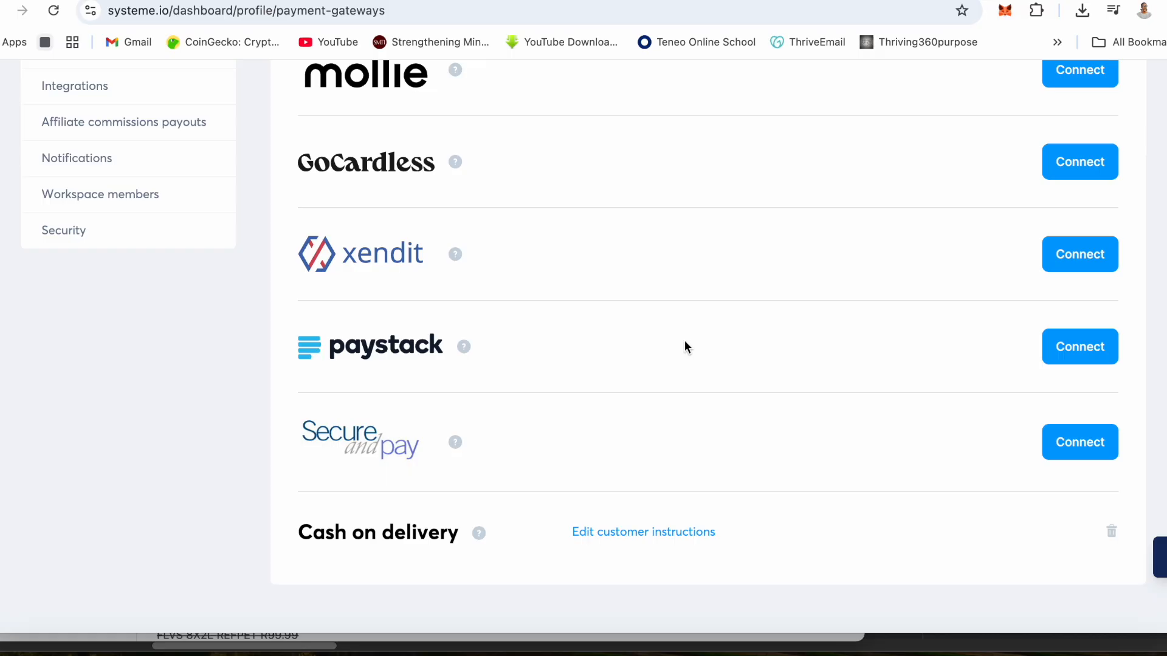
- Review the customer instructions for Cash on delivery, close them without saving and look over the payment gateways again
left_click(611, 537)
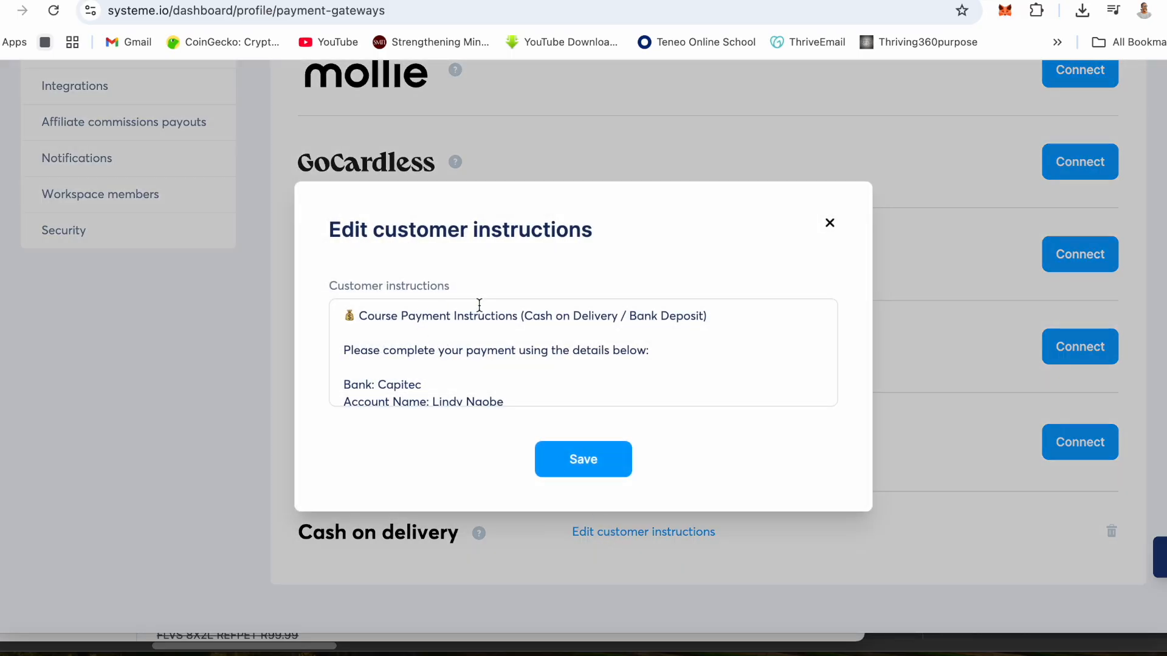
left_click(482, 341)
scroll(482, 342, "down", 6)
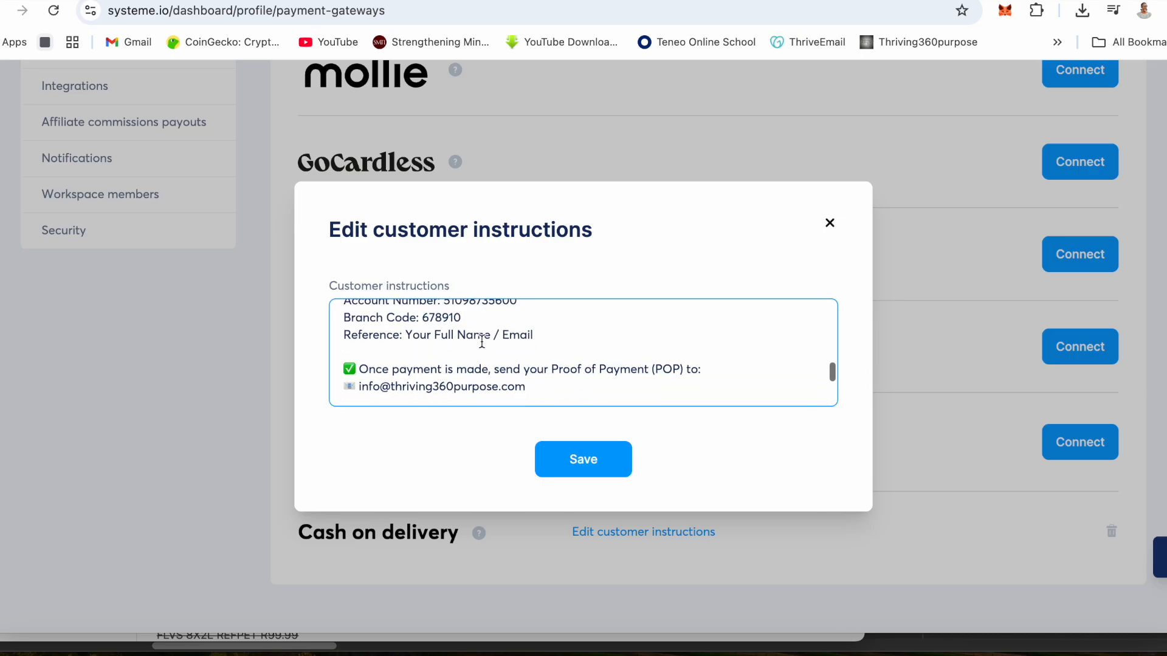
scroll(482, 343, "up", 6)
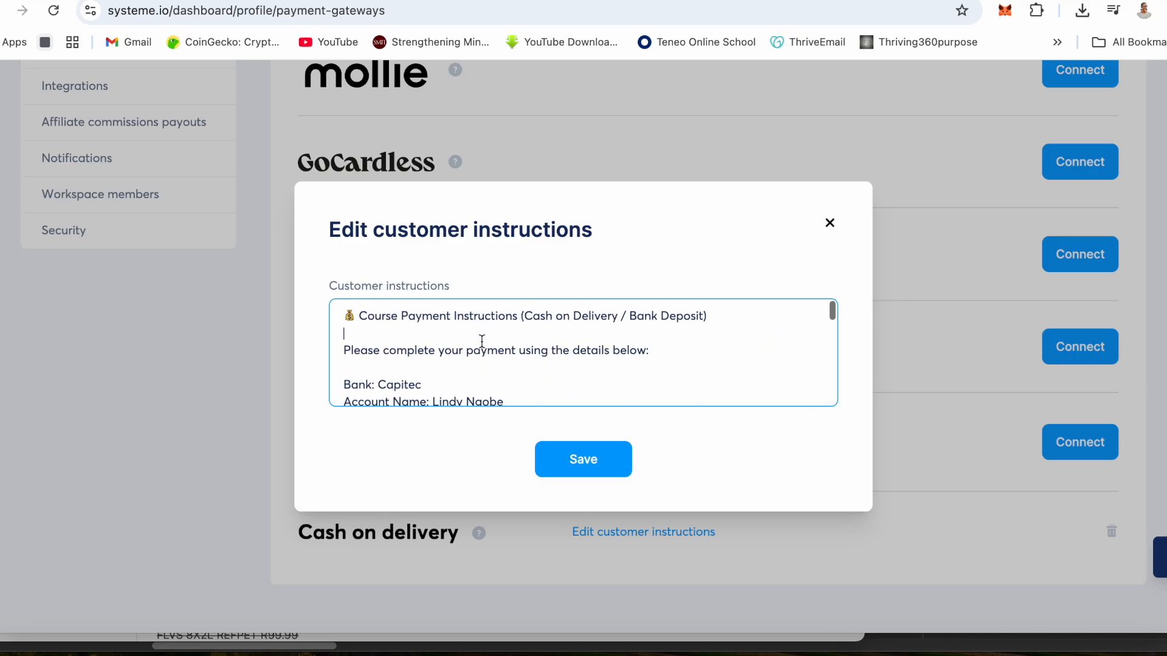
left_click(830, 223)
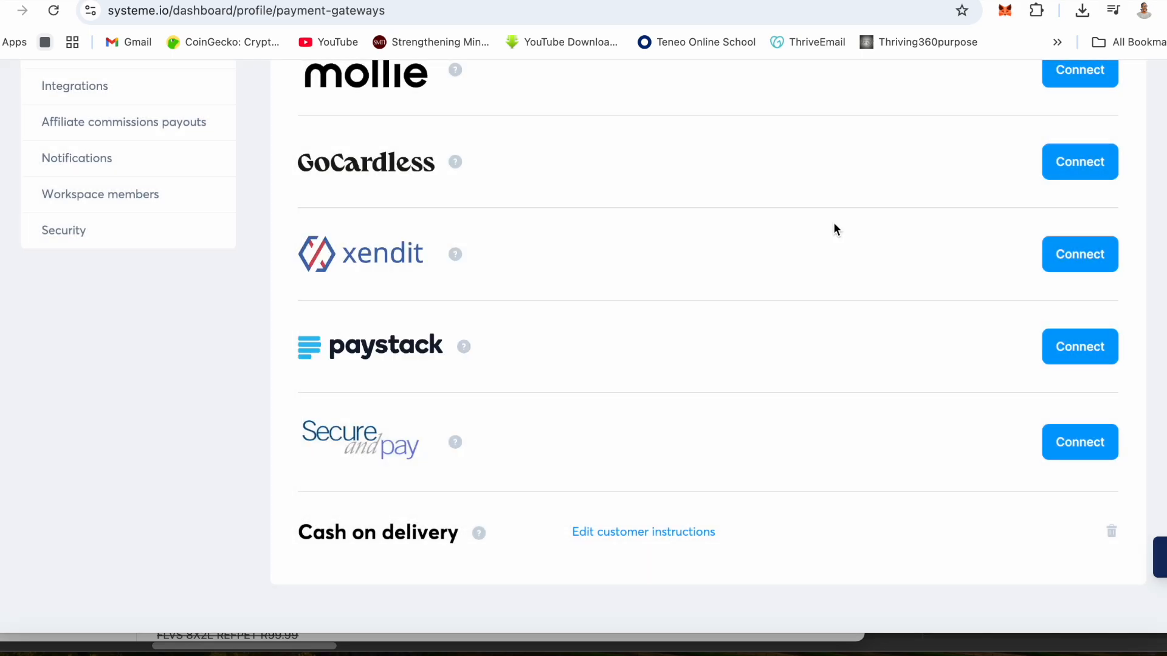
scroll(833, 228, "up", 15)
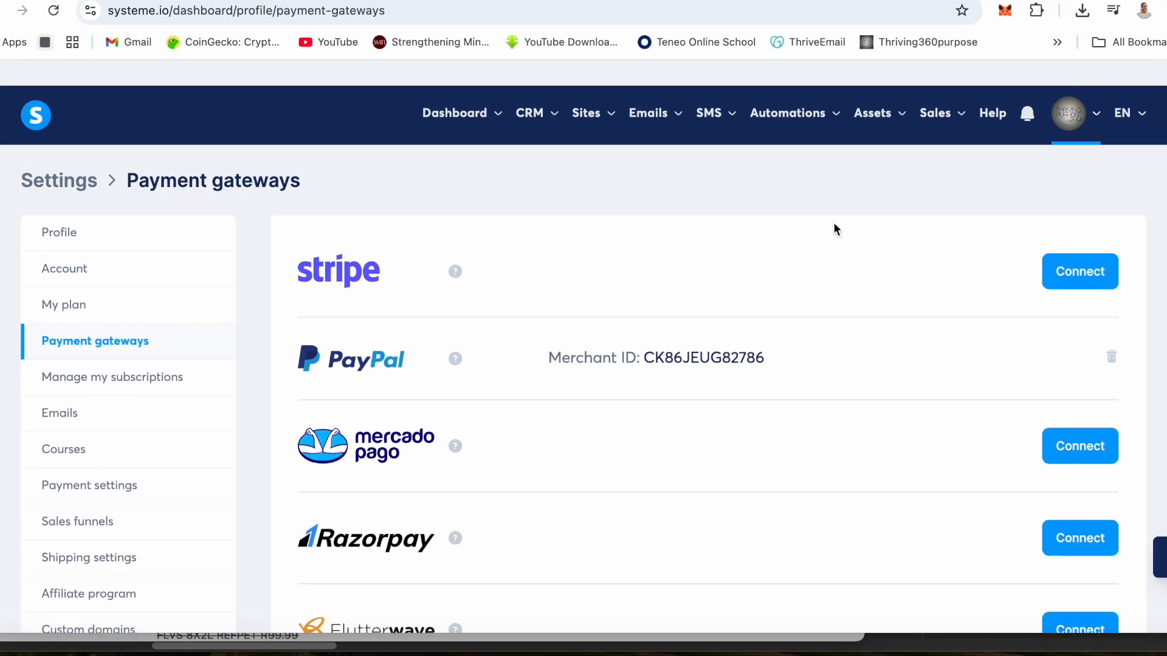
scroll(833, 229, "down", 1)
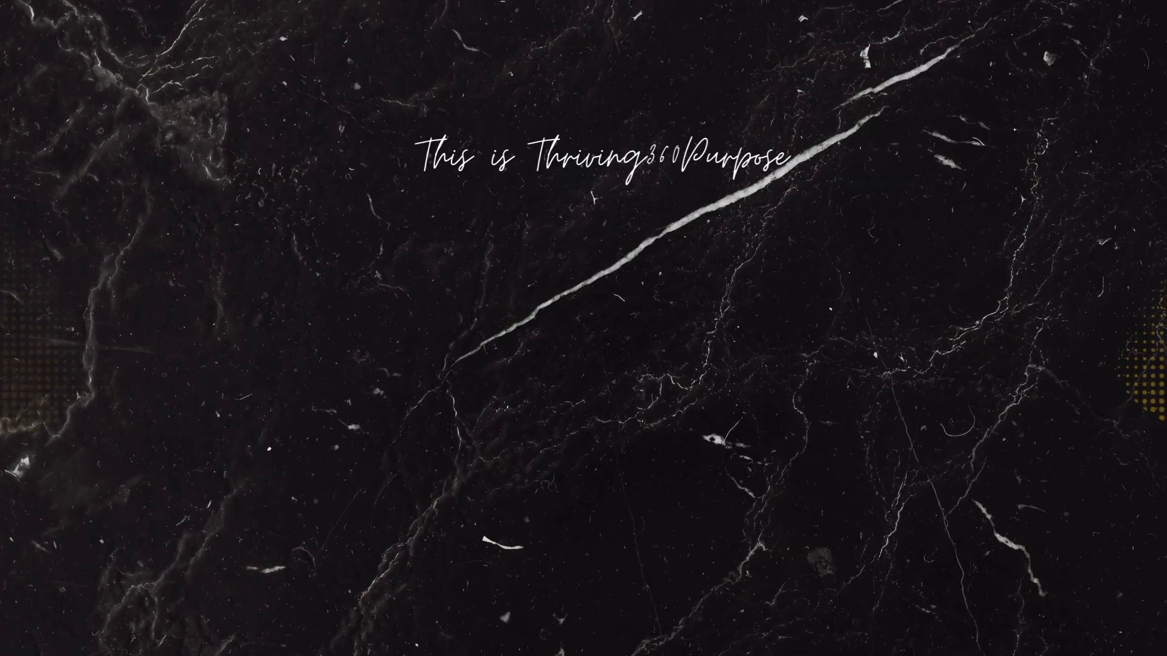